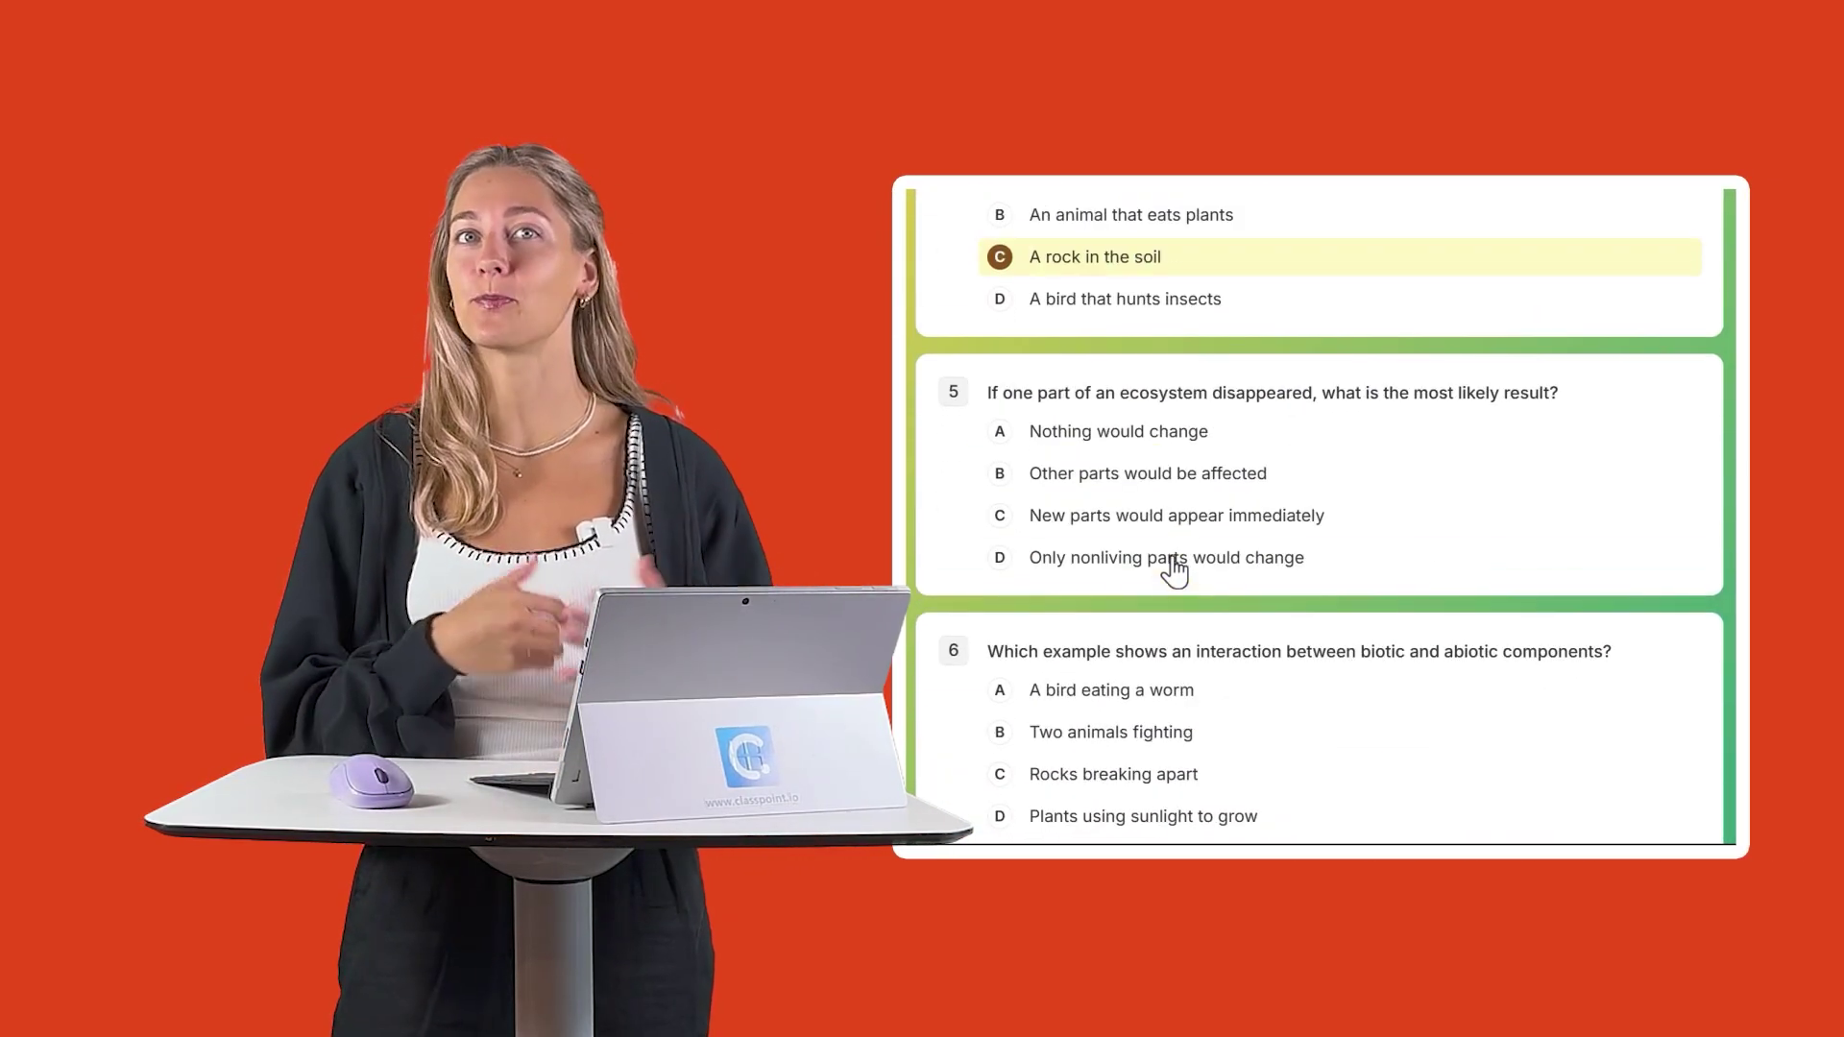
- Switch to the Edcafe AI home dashboard and open the Create new resource menu
click(1177, 516)
scroll(1177, 522, down, 2)
click(1178, 522)
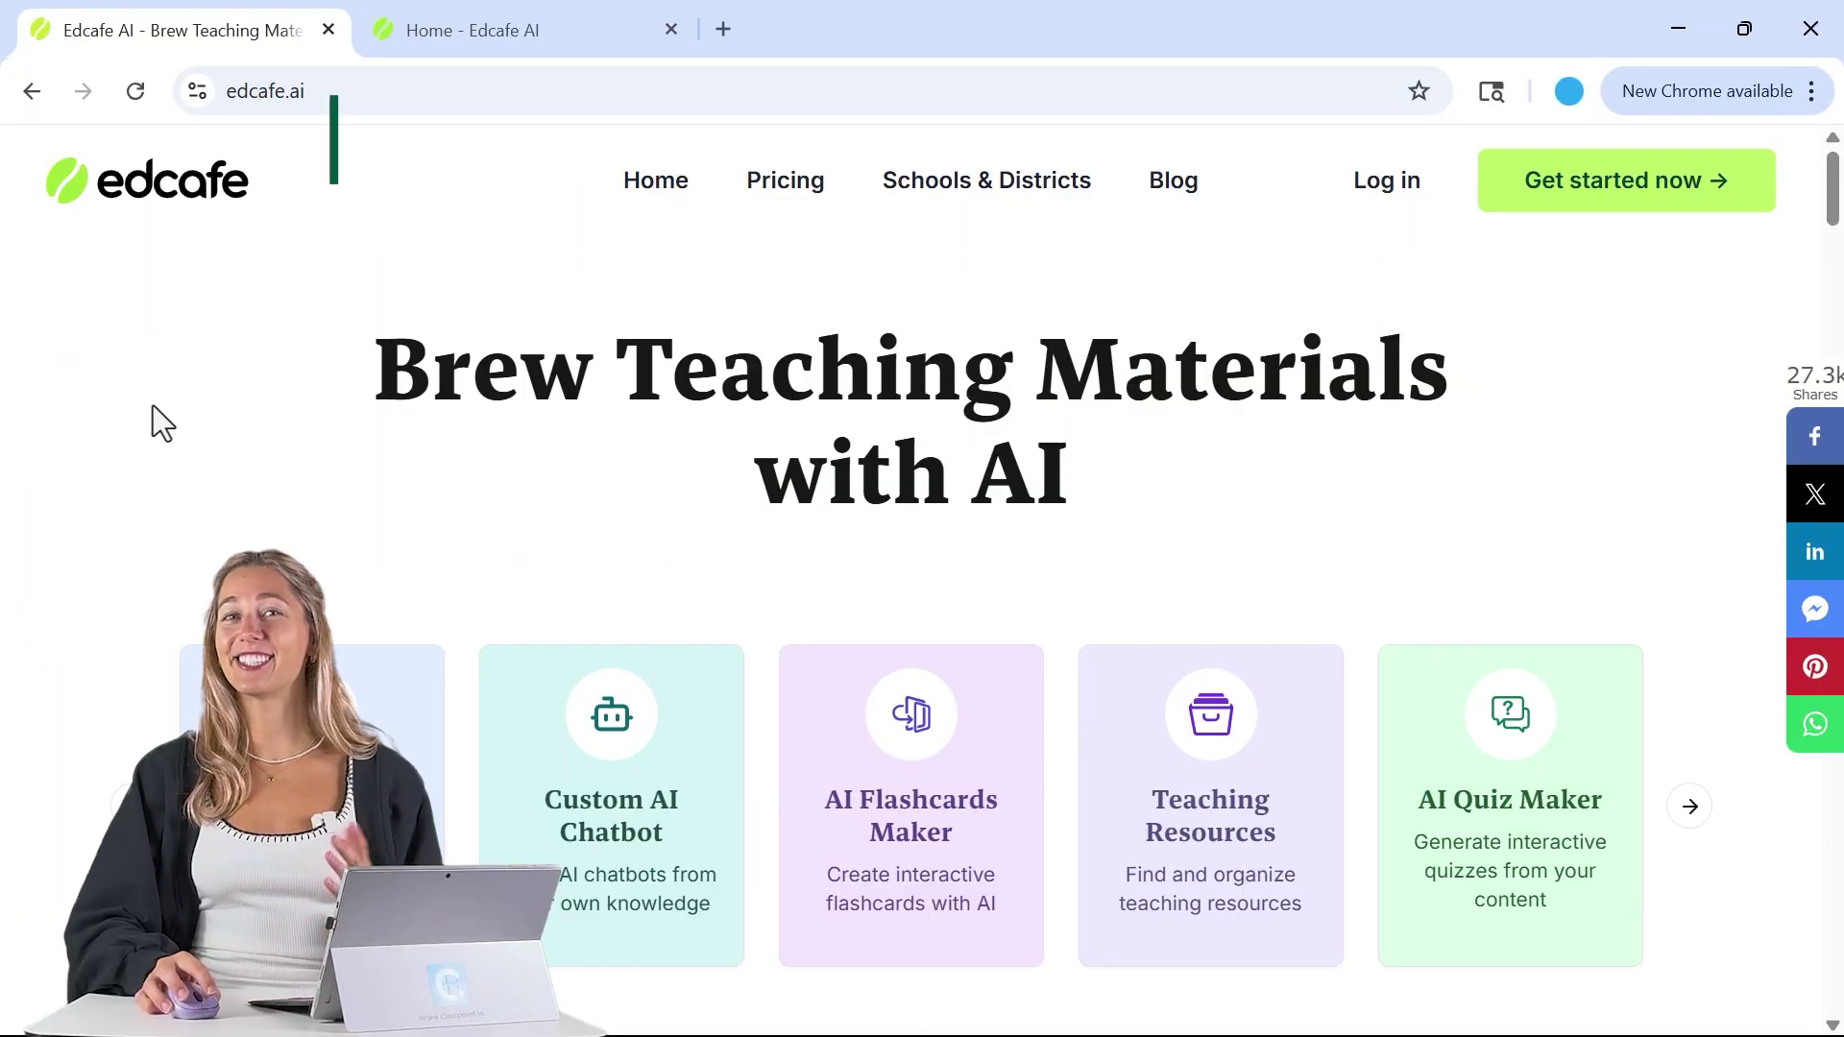
click(216, 90)
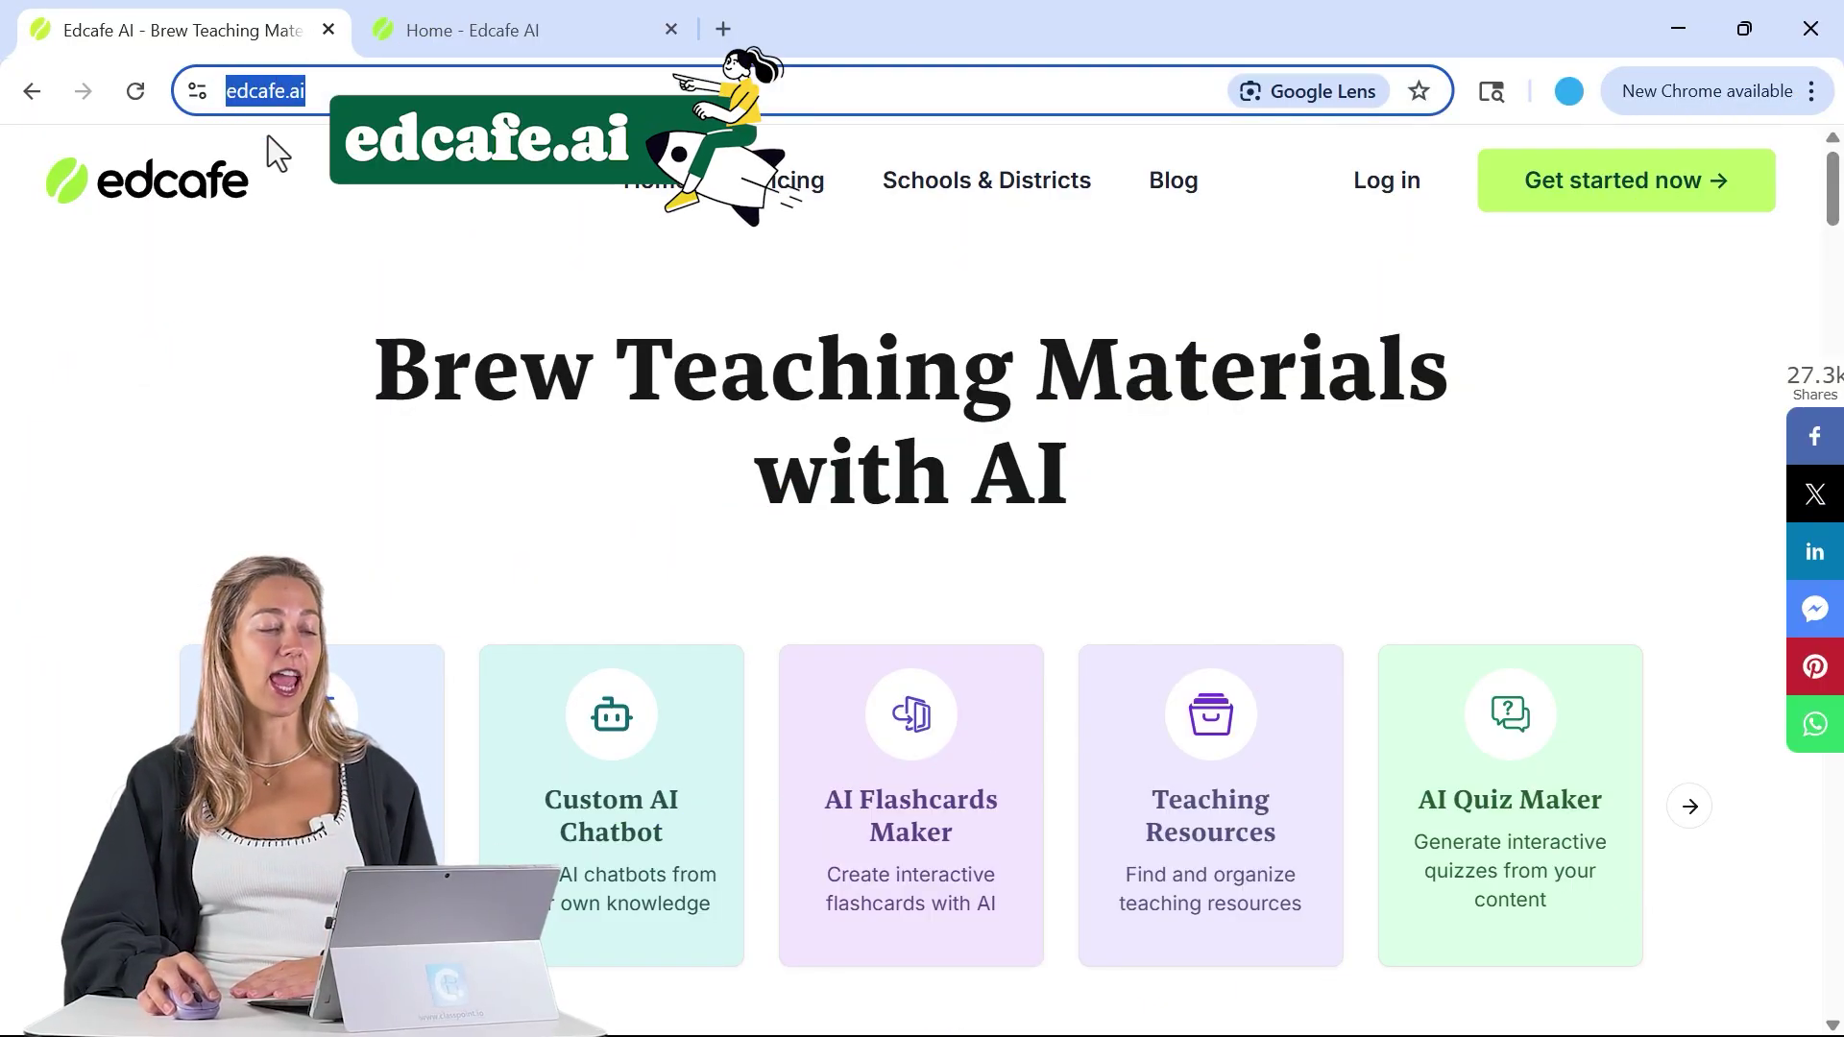
click(428, 29)
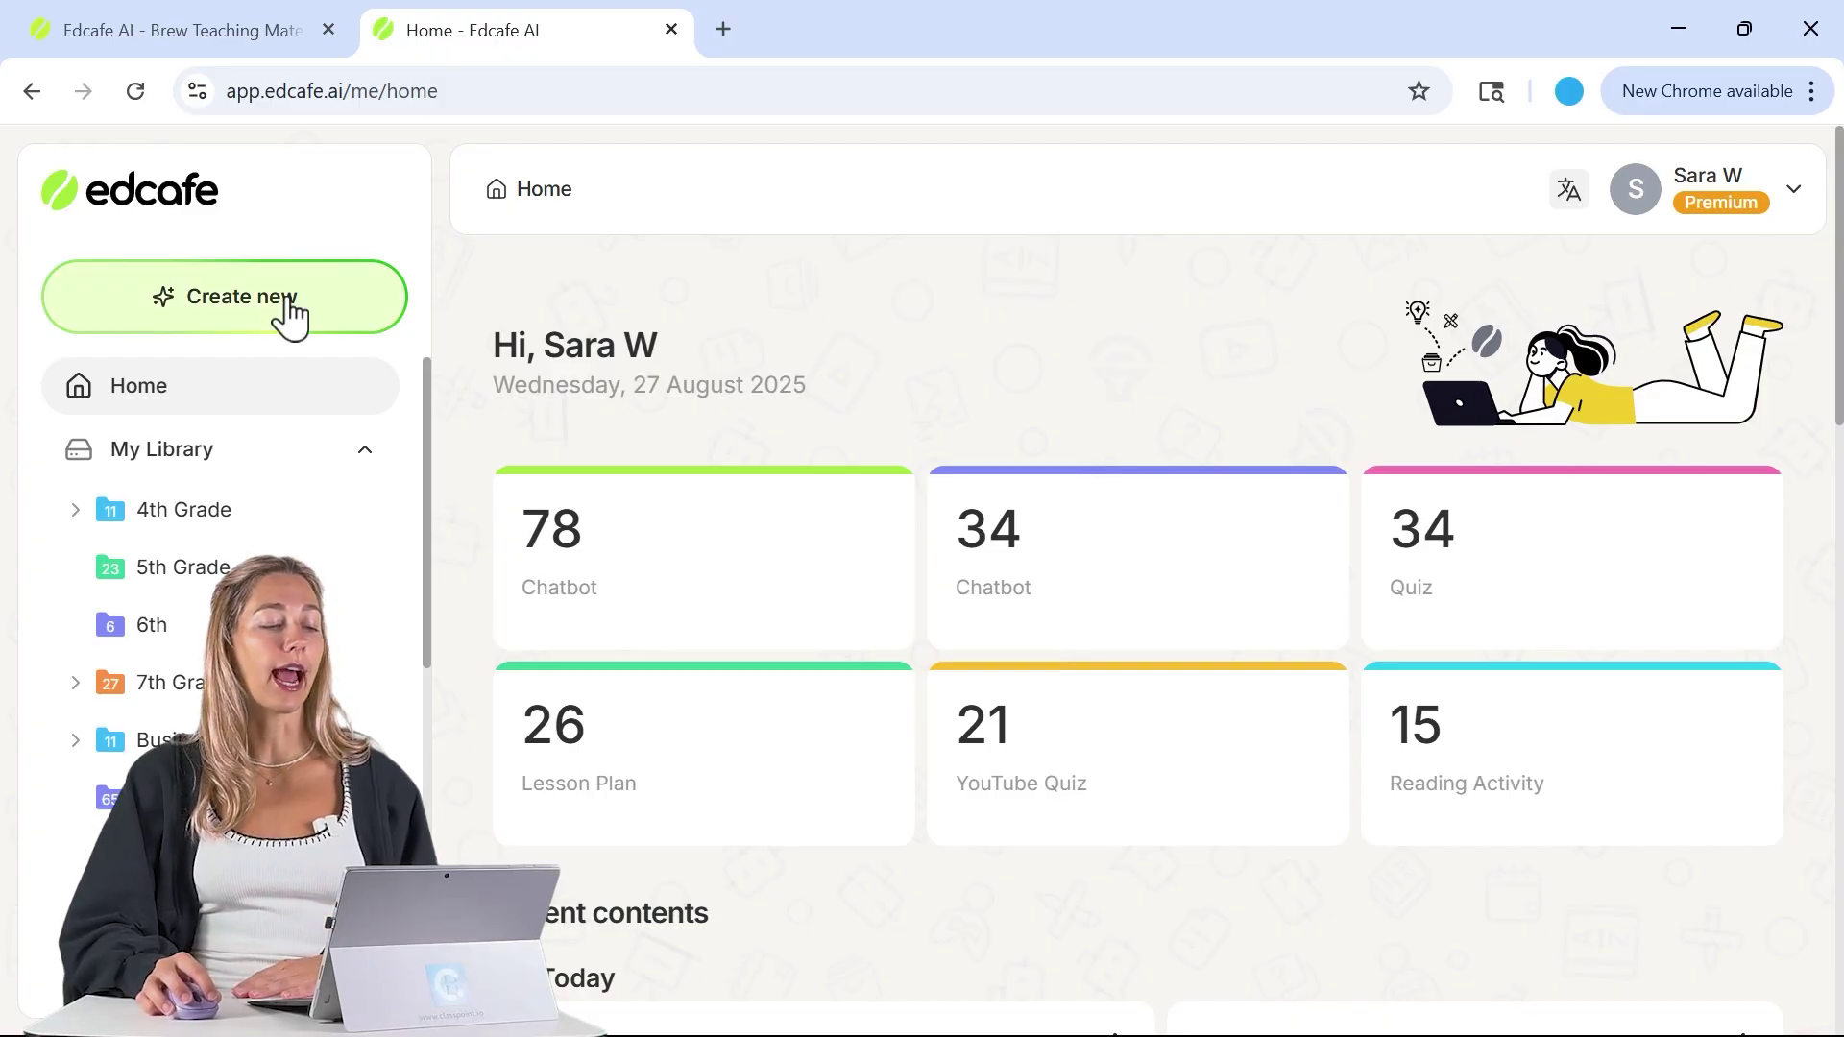
click(338, 319)
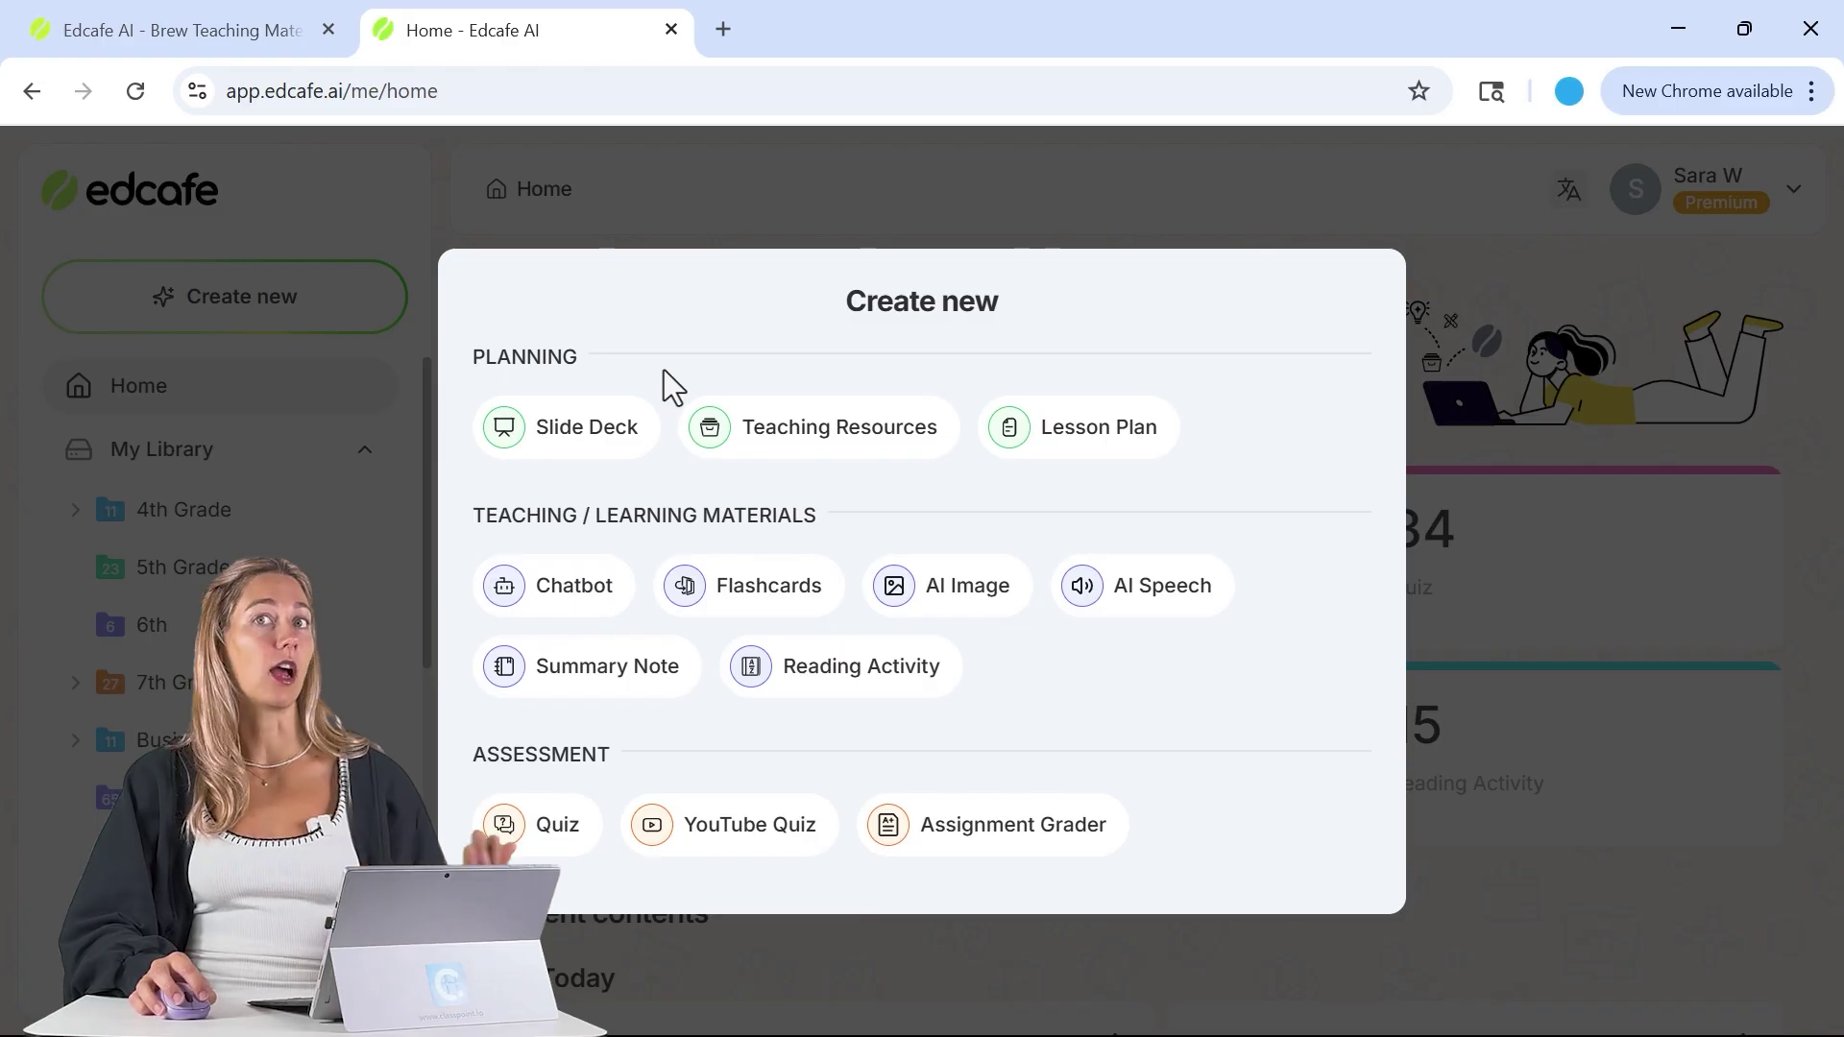
- Start a lesson plan on 'ecosystems' and preview the Text, Webpage and File sources
click(1053, 465)
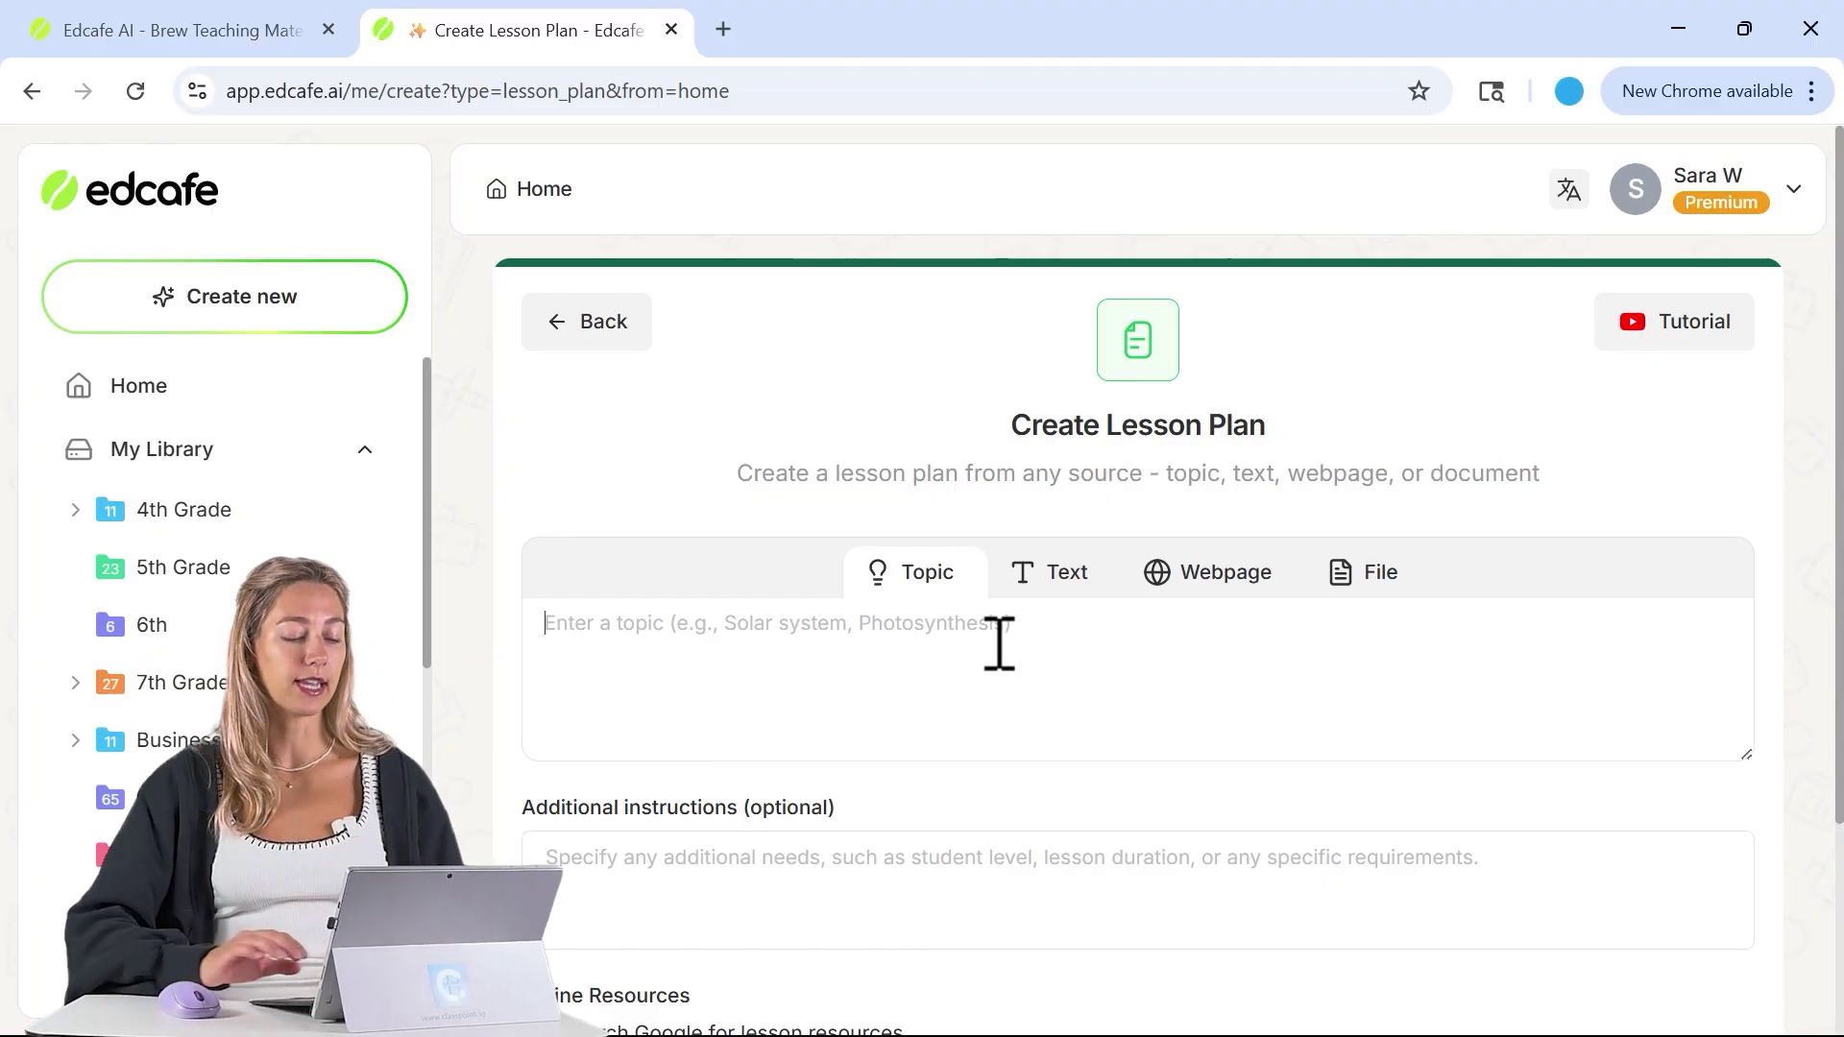
text(ecosystems)
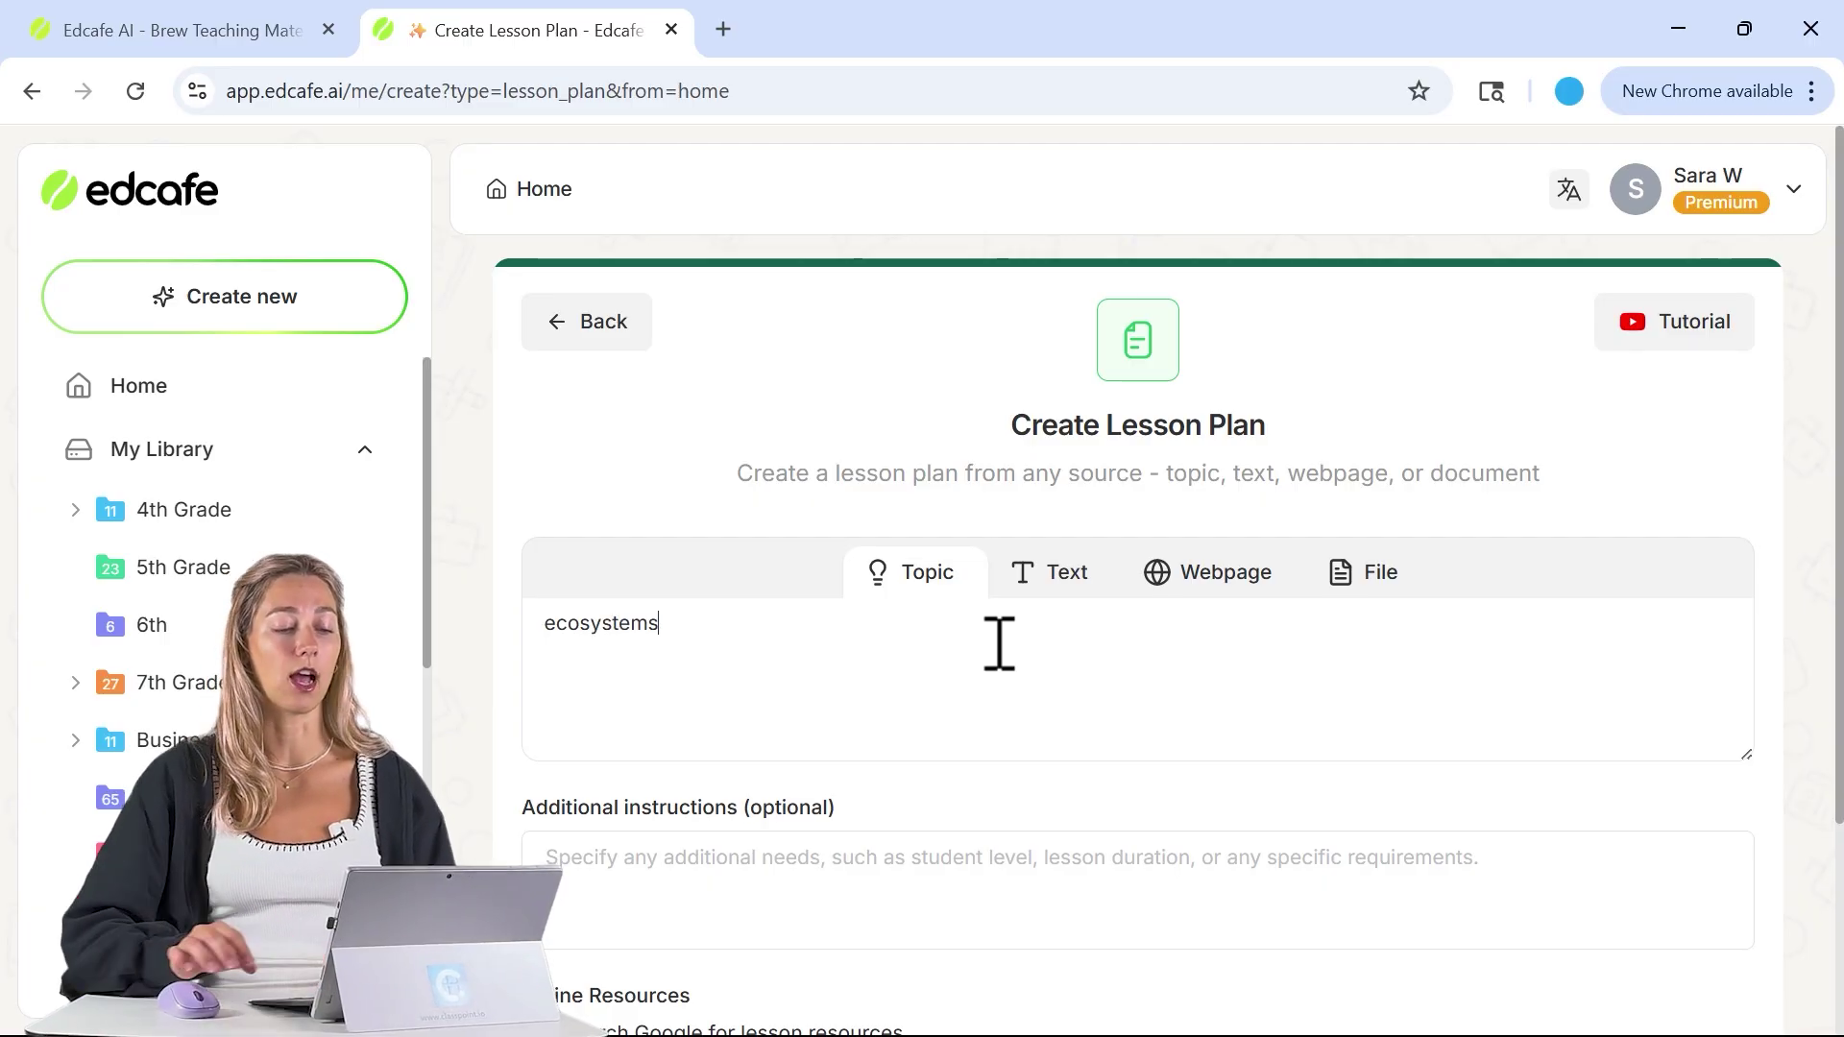
click(1057, 579)
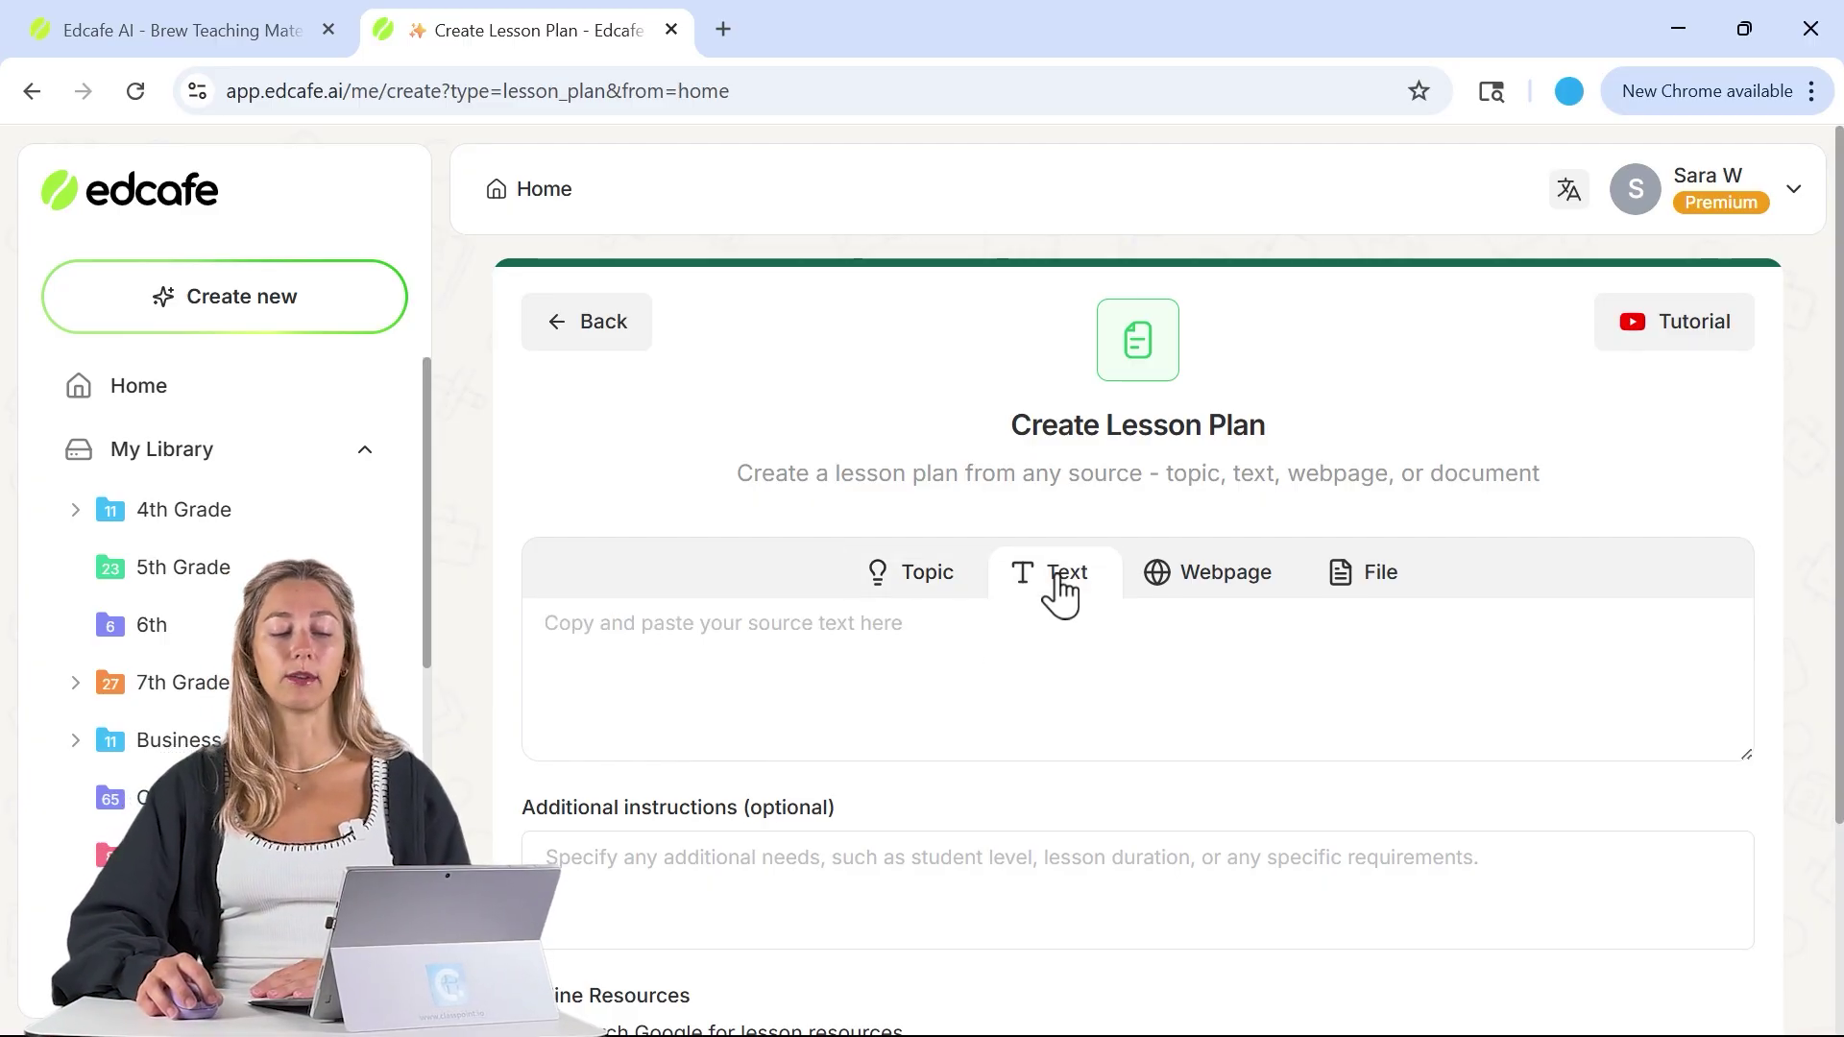
click(1224, 581)
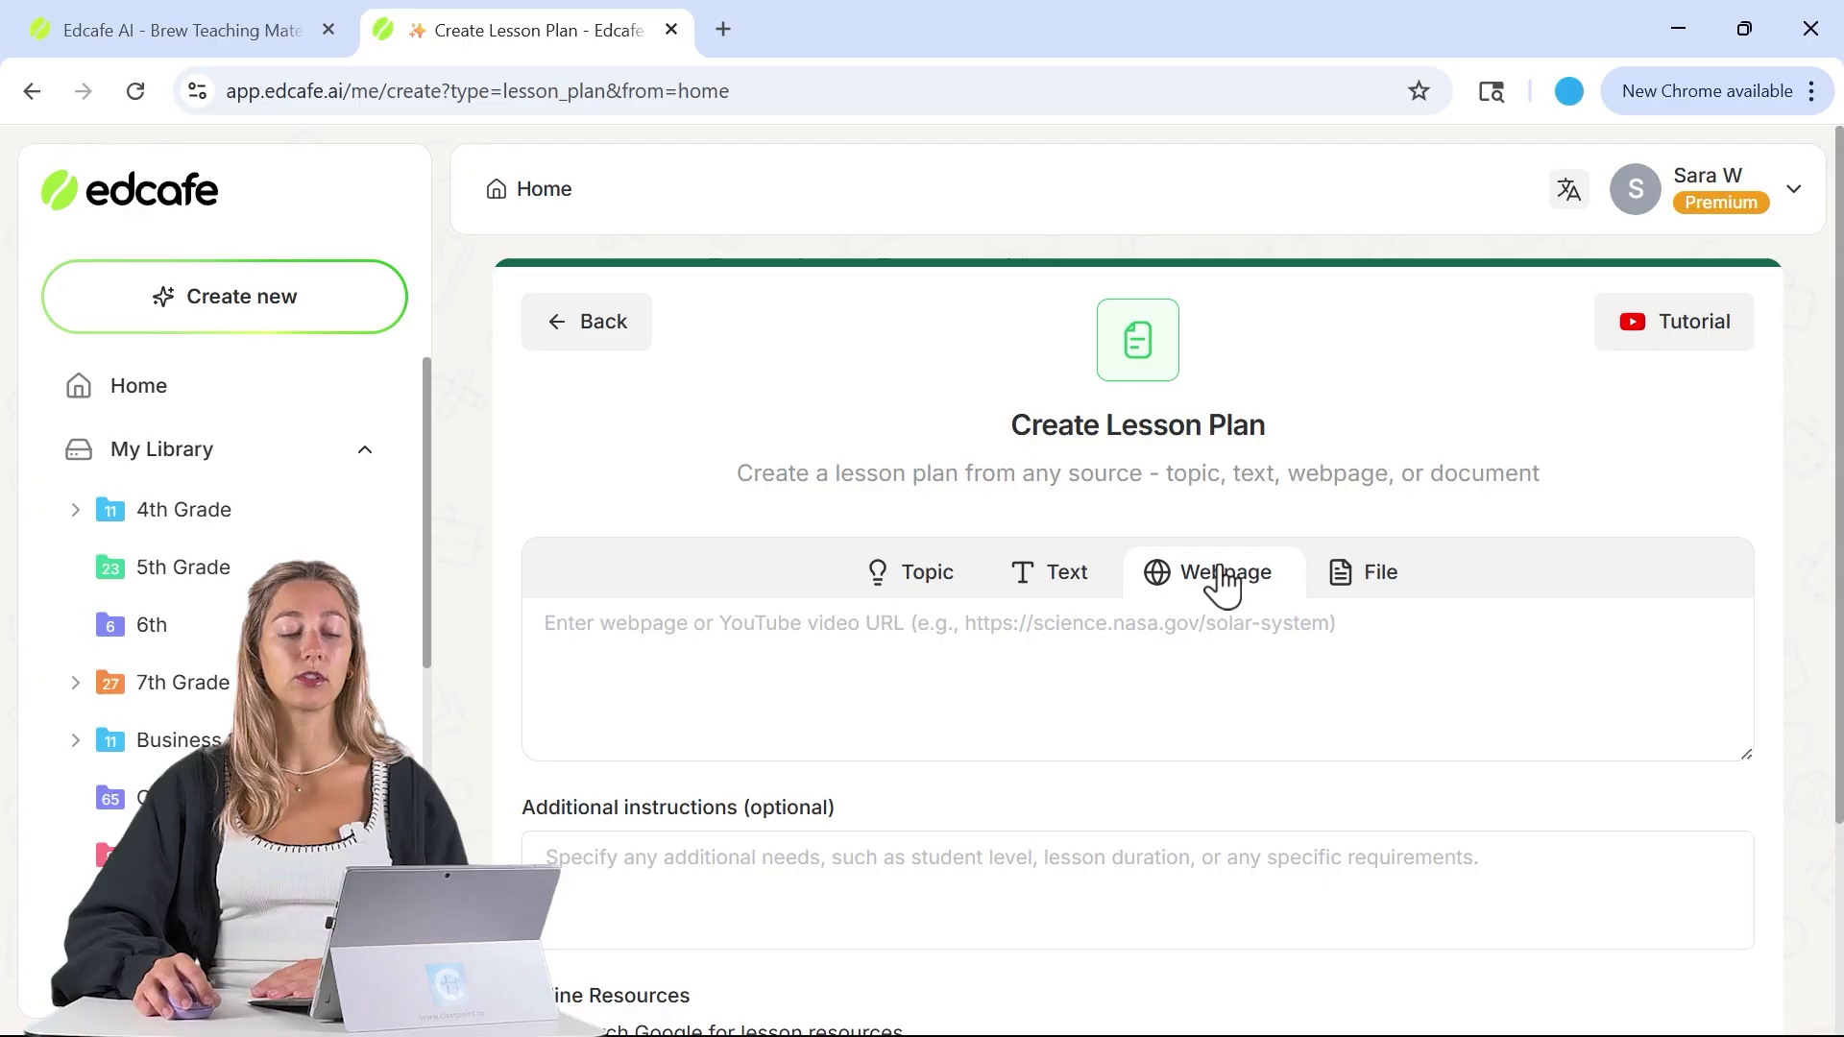
click(1380, 599)
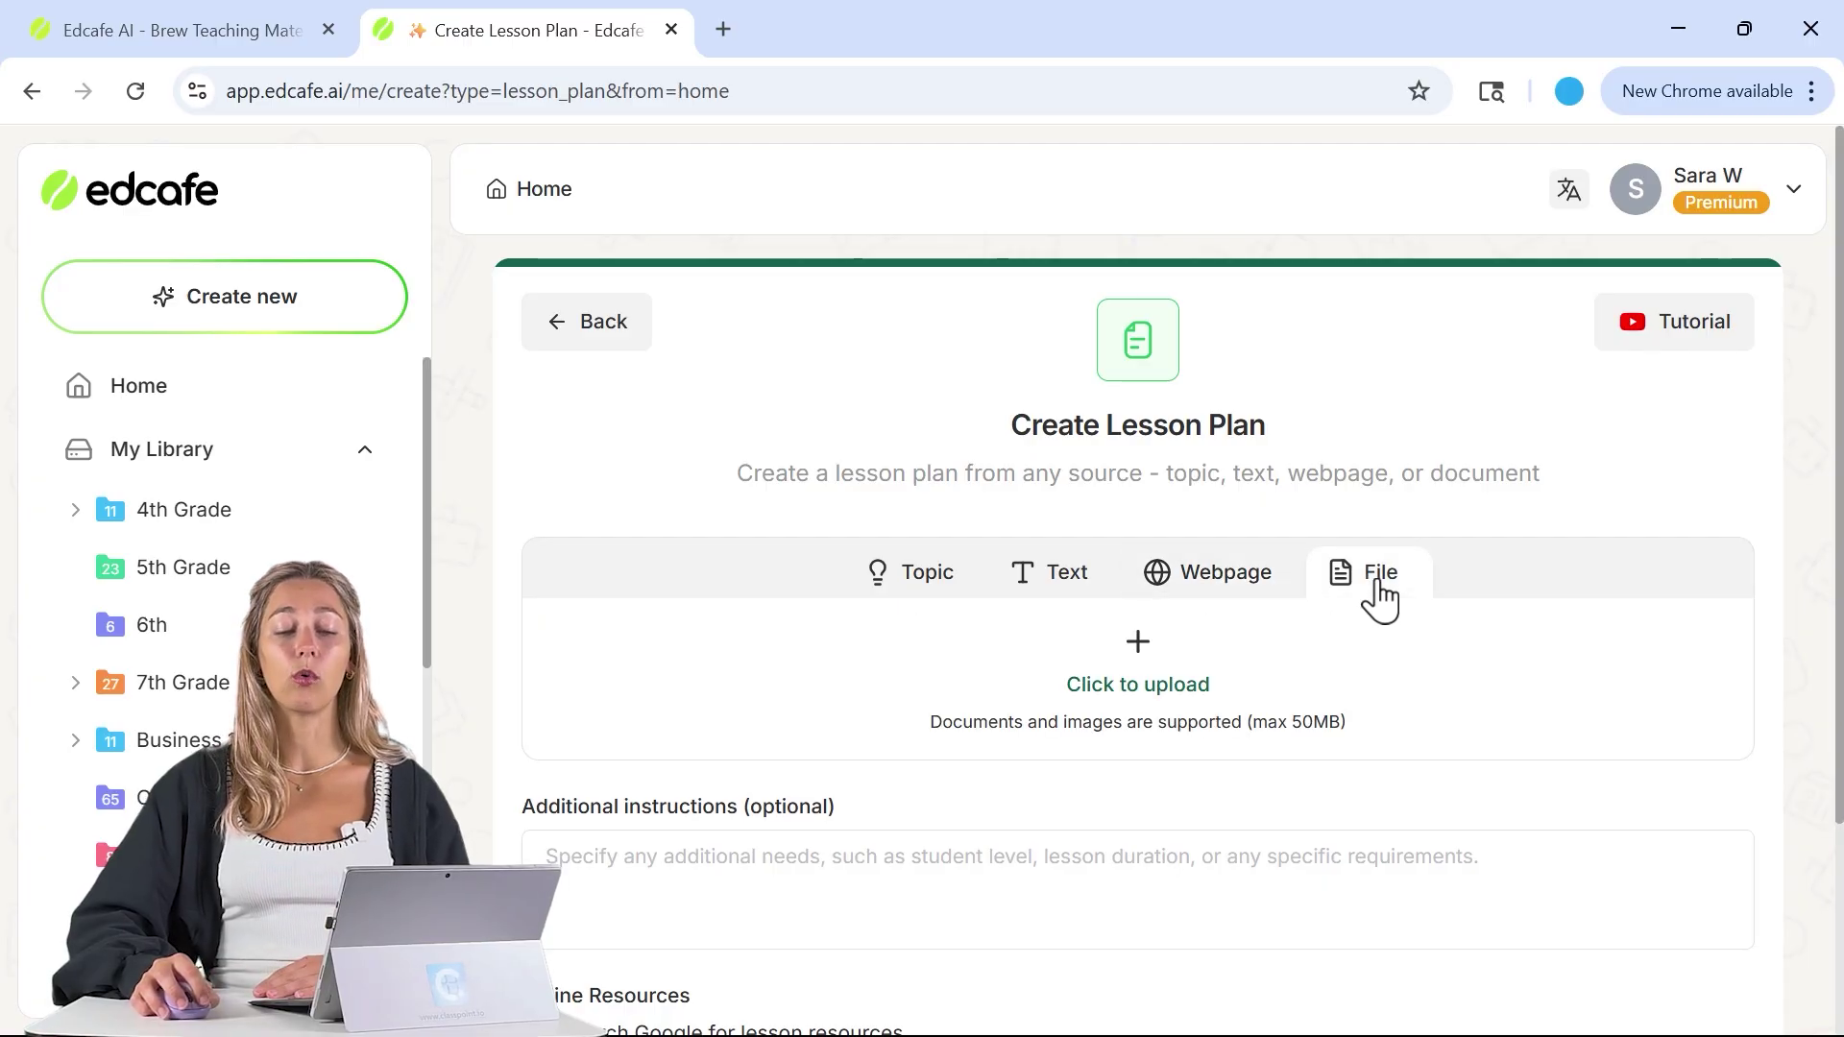
- Paste the instruction to plan 5 lessons over a week for 5th grade into Additional instructions
click(914, 582)
scroll(855, 609, down, 2)
scroll(857, 611, down, 1)
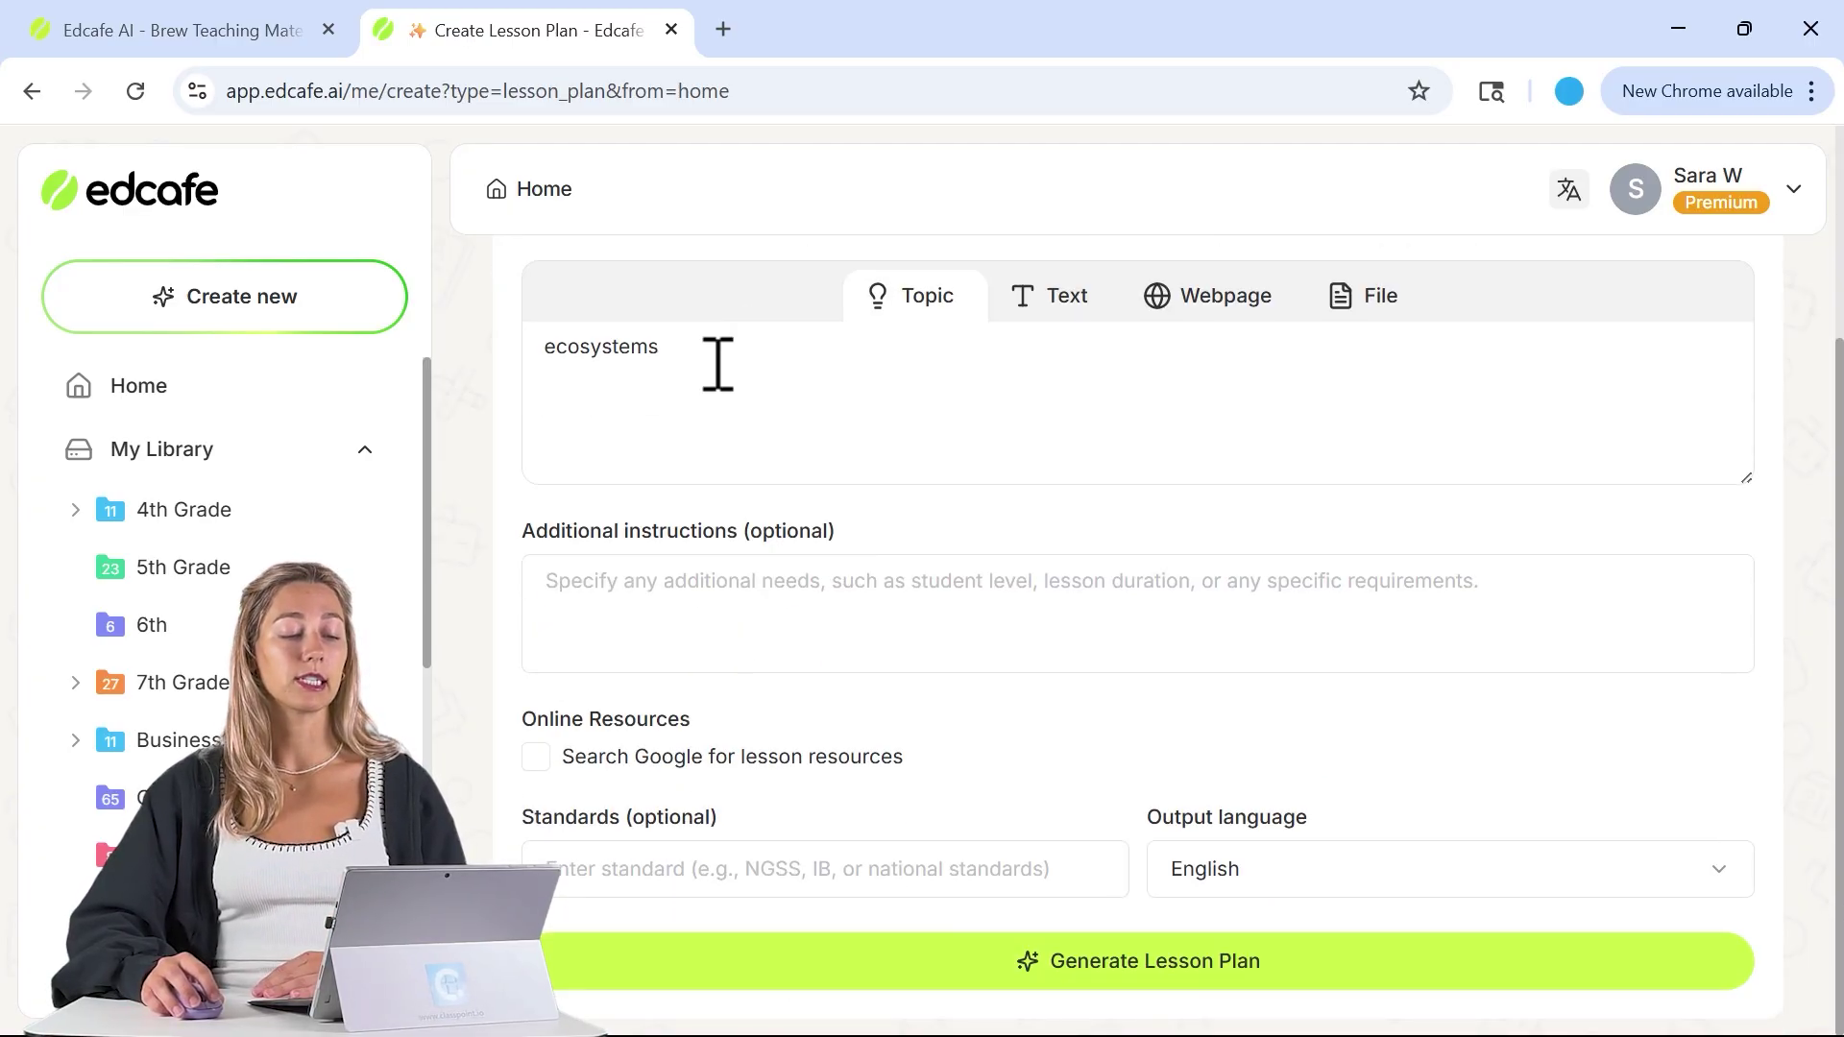
click(769, 602)
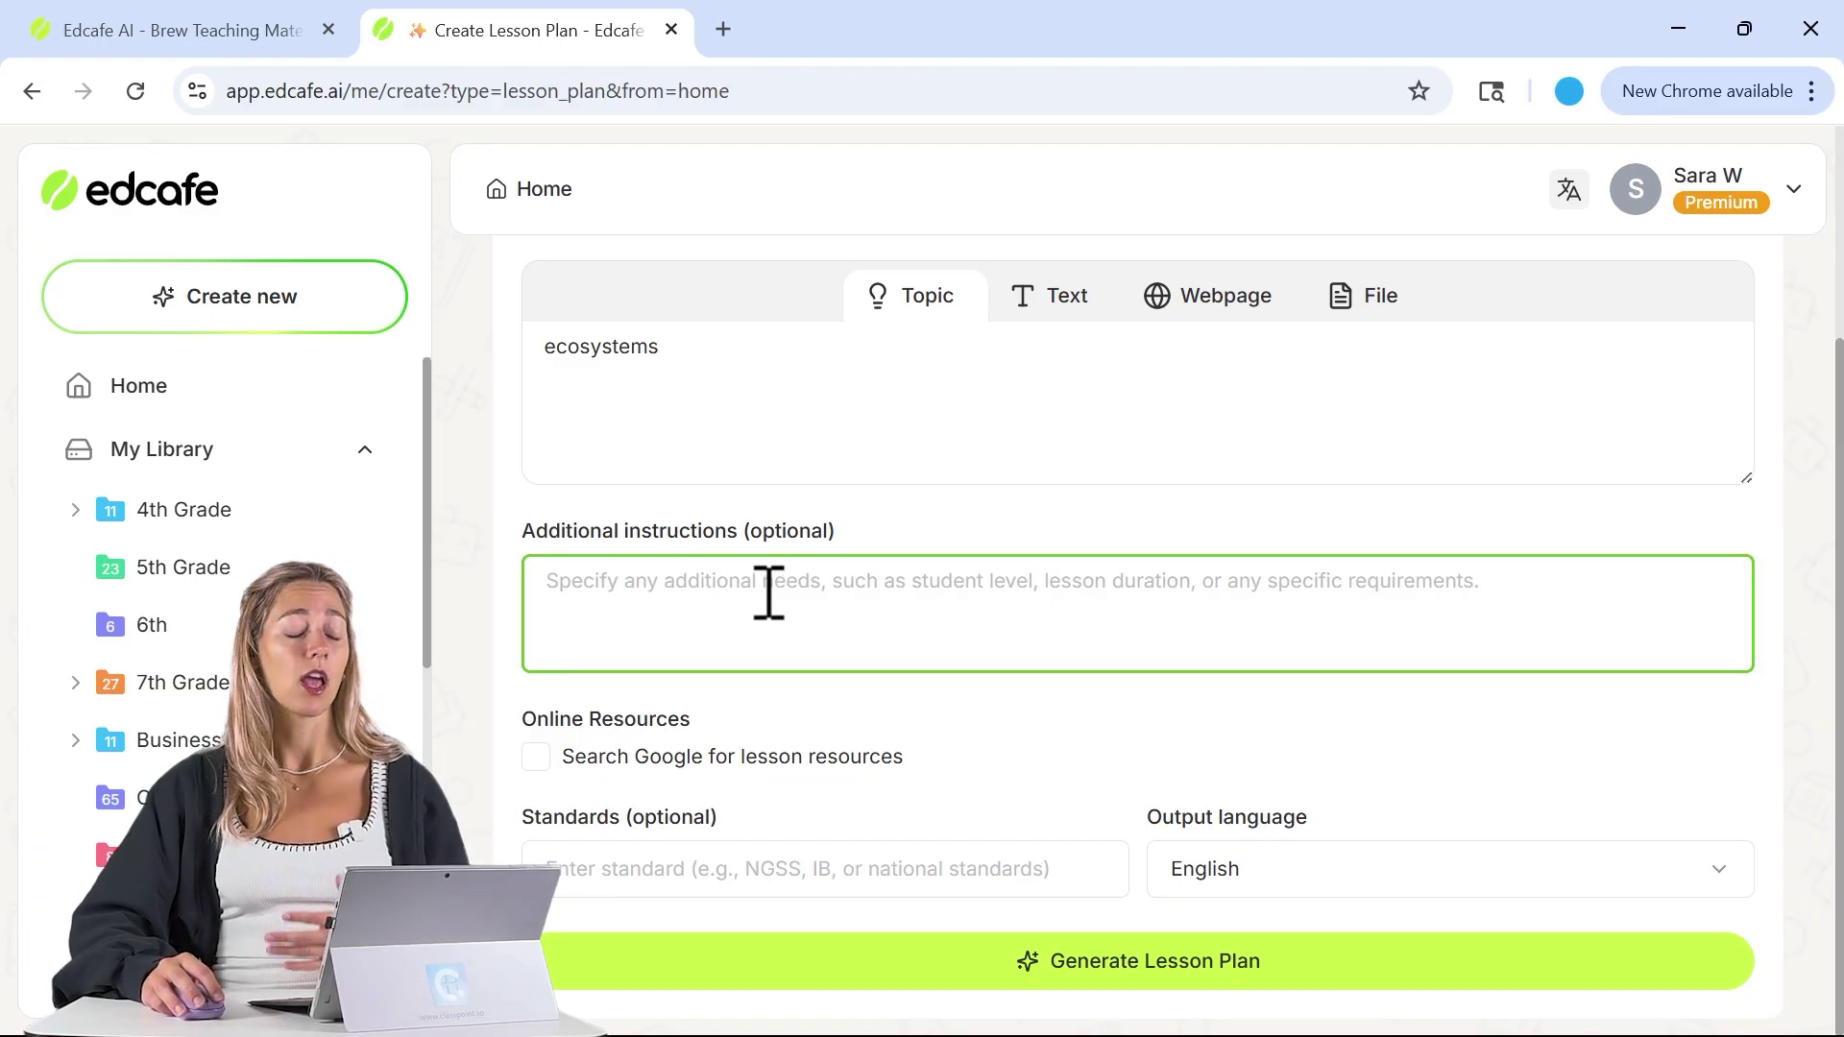
key(super+v)
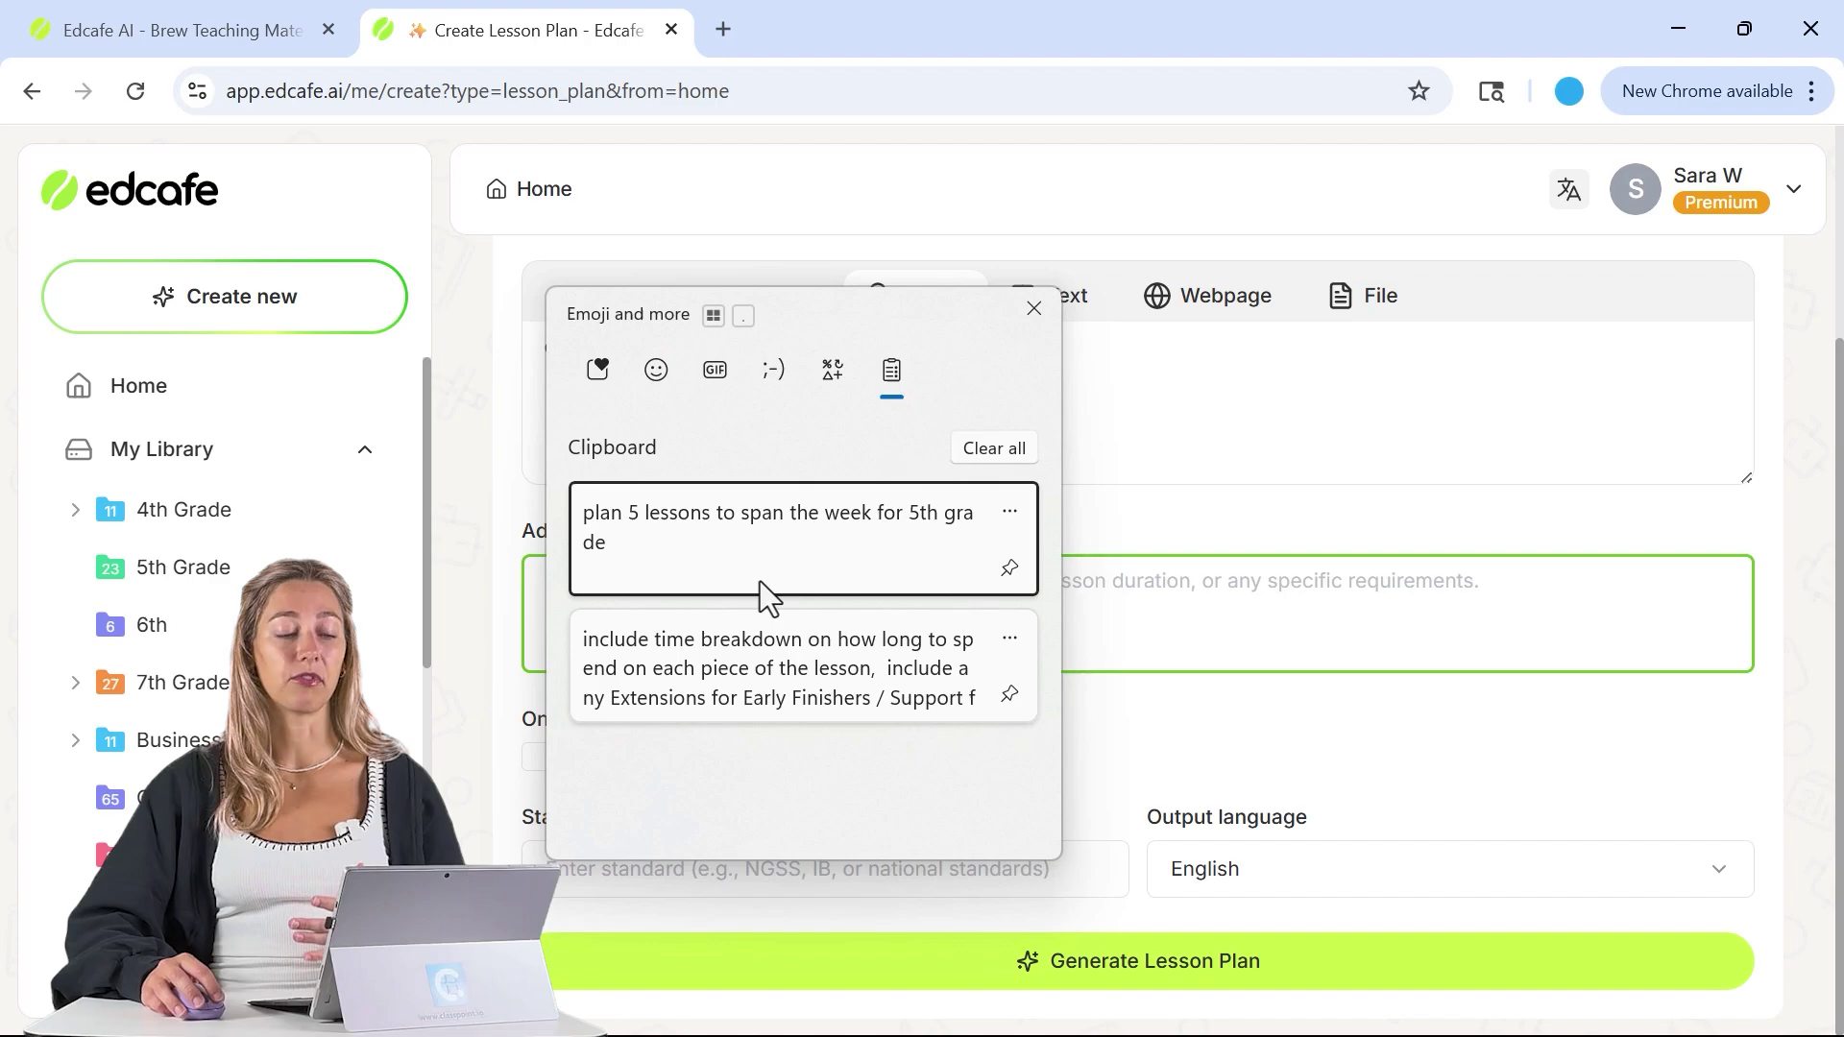
click(746, 549)
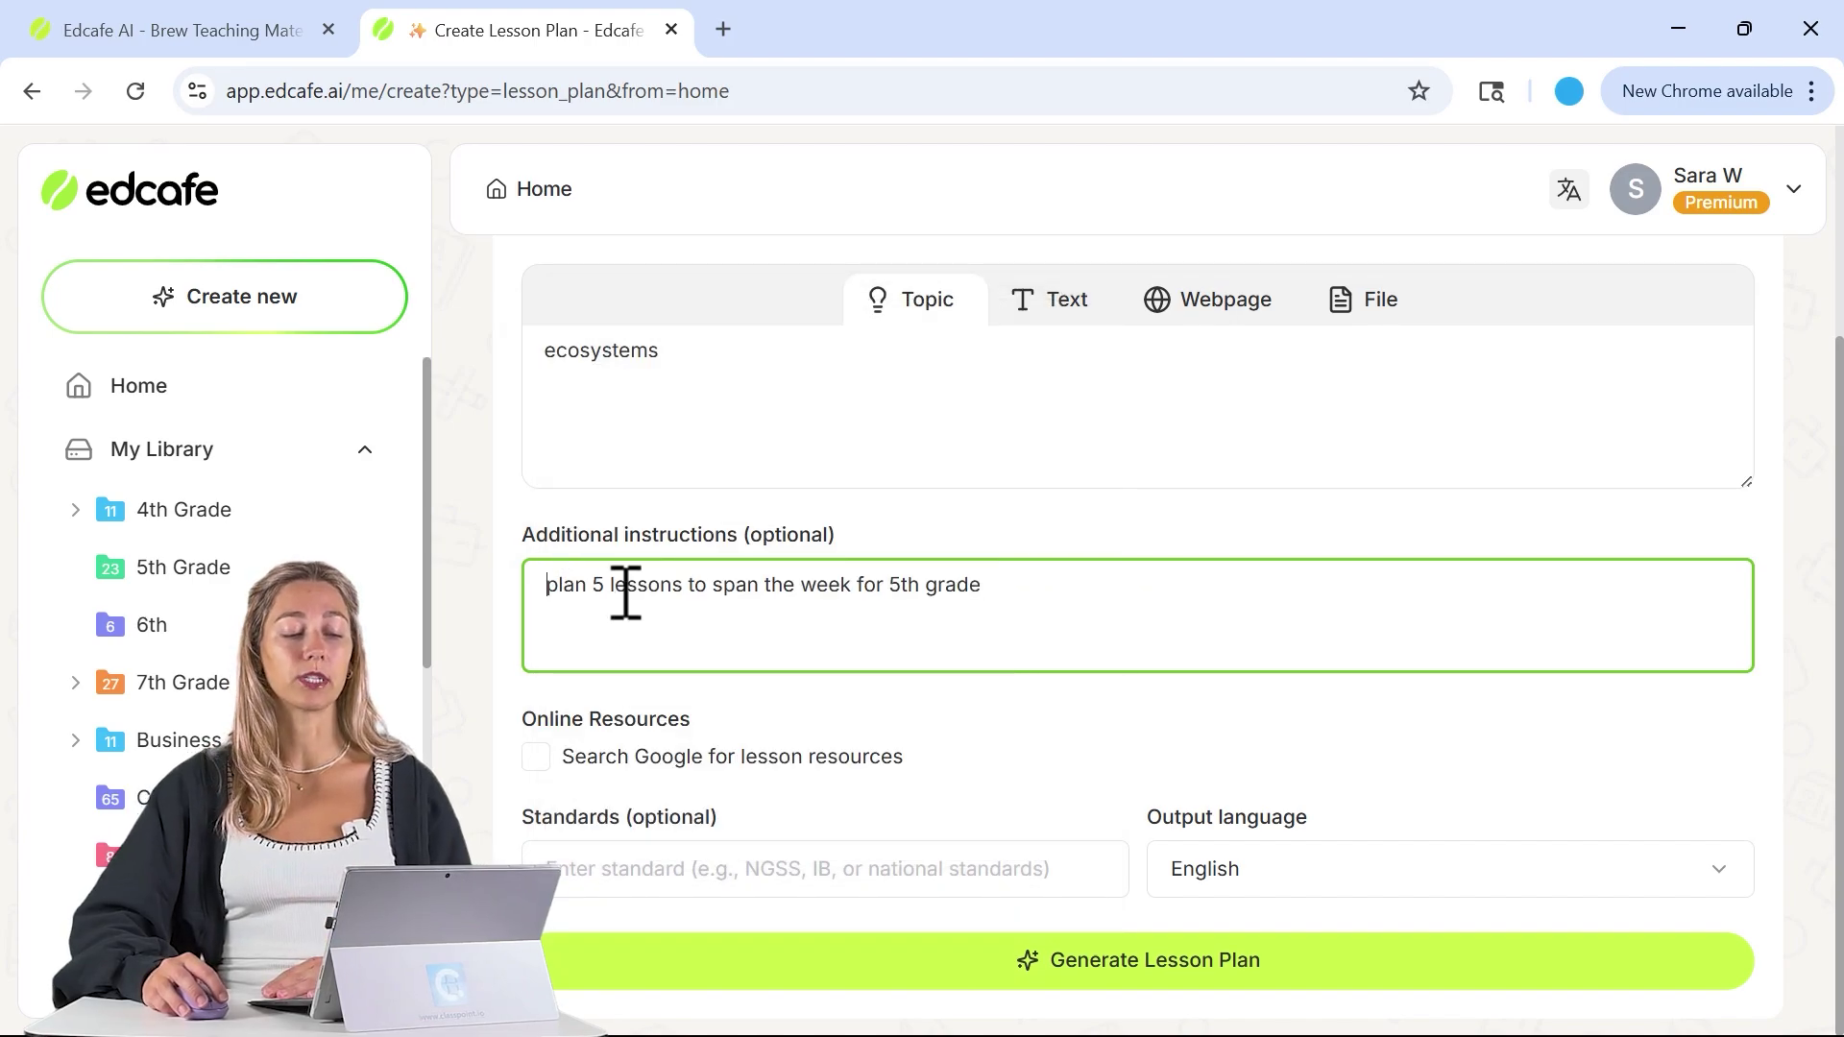
drag(546, 587, 683, 592)
drag(1004, 594, 898, 597)
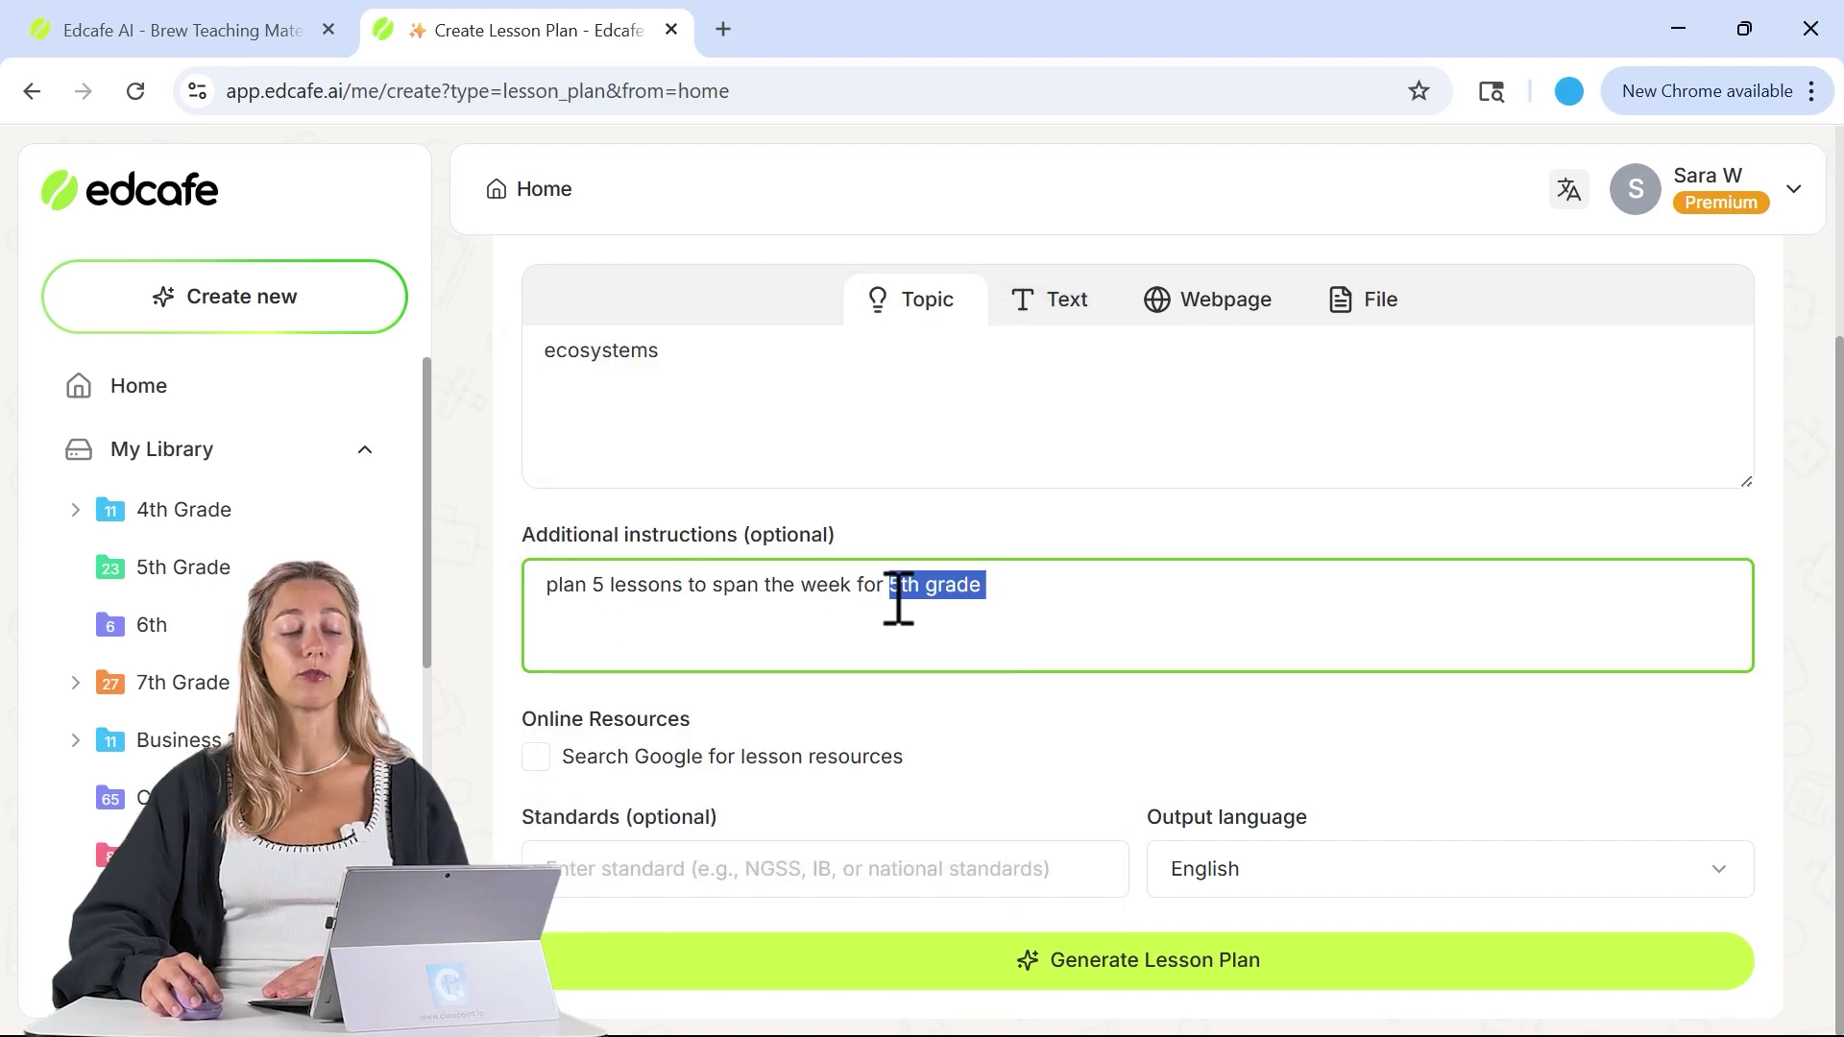
click(898, 598)
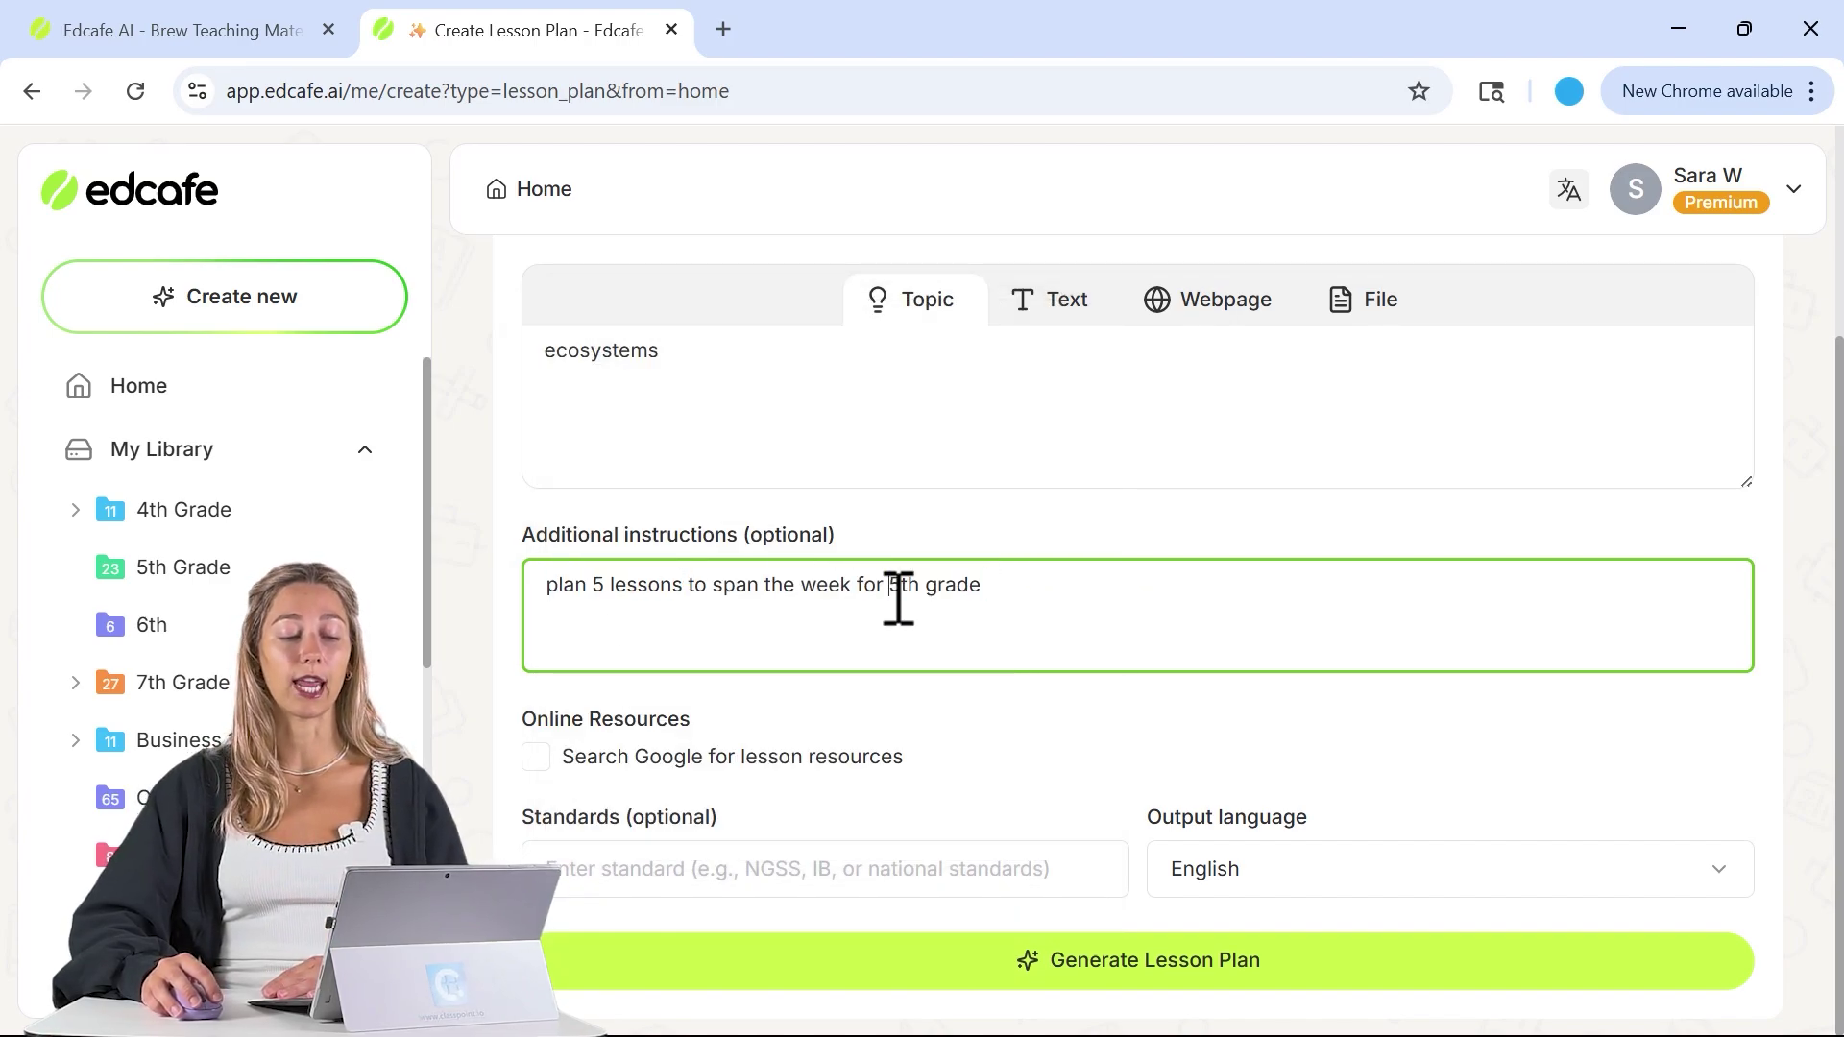
- Enable Google resource search, set NGSS as the standard, and generate the lesson plan
click(536, 763)
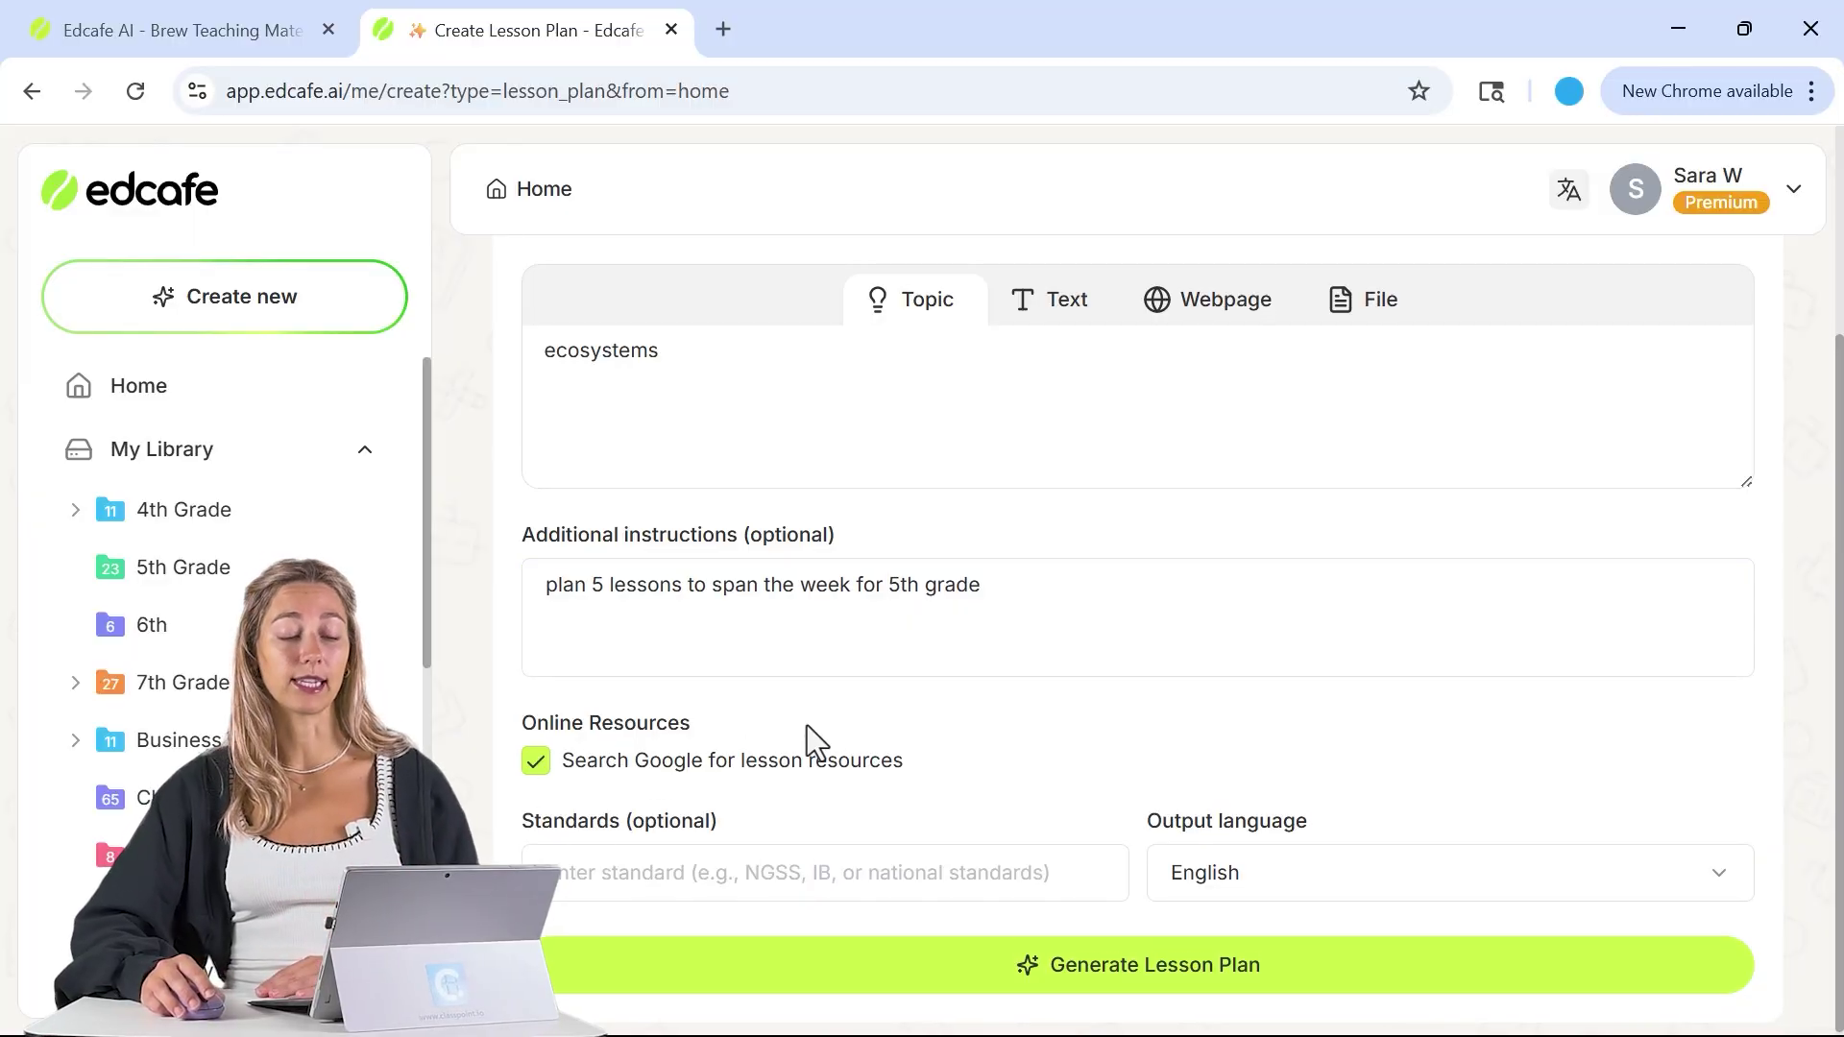
scroll(810, 727, down, 1)
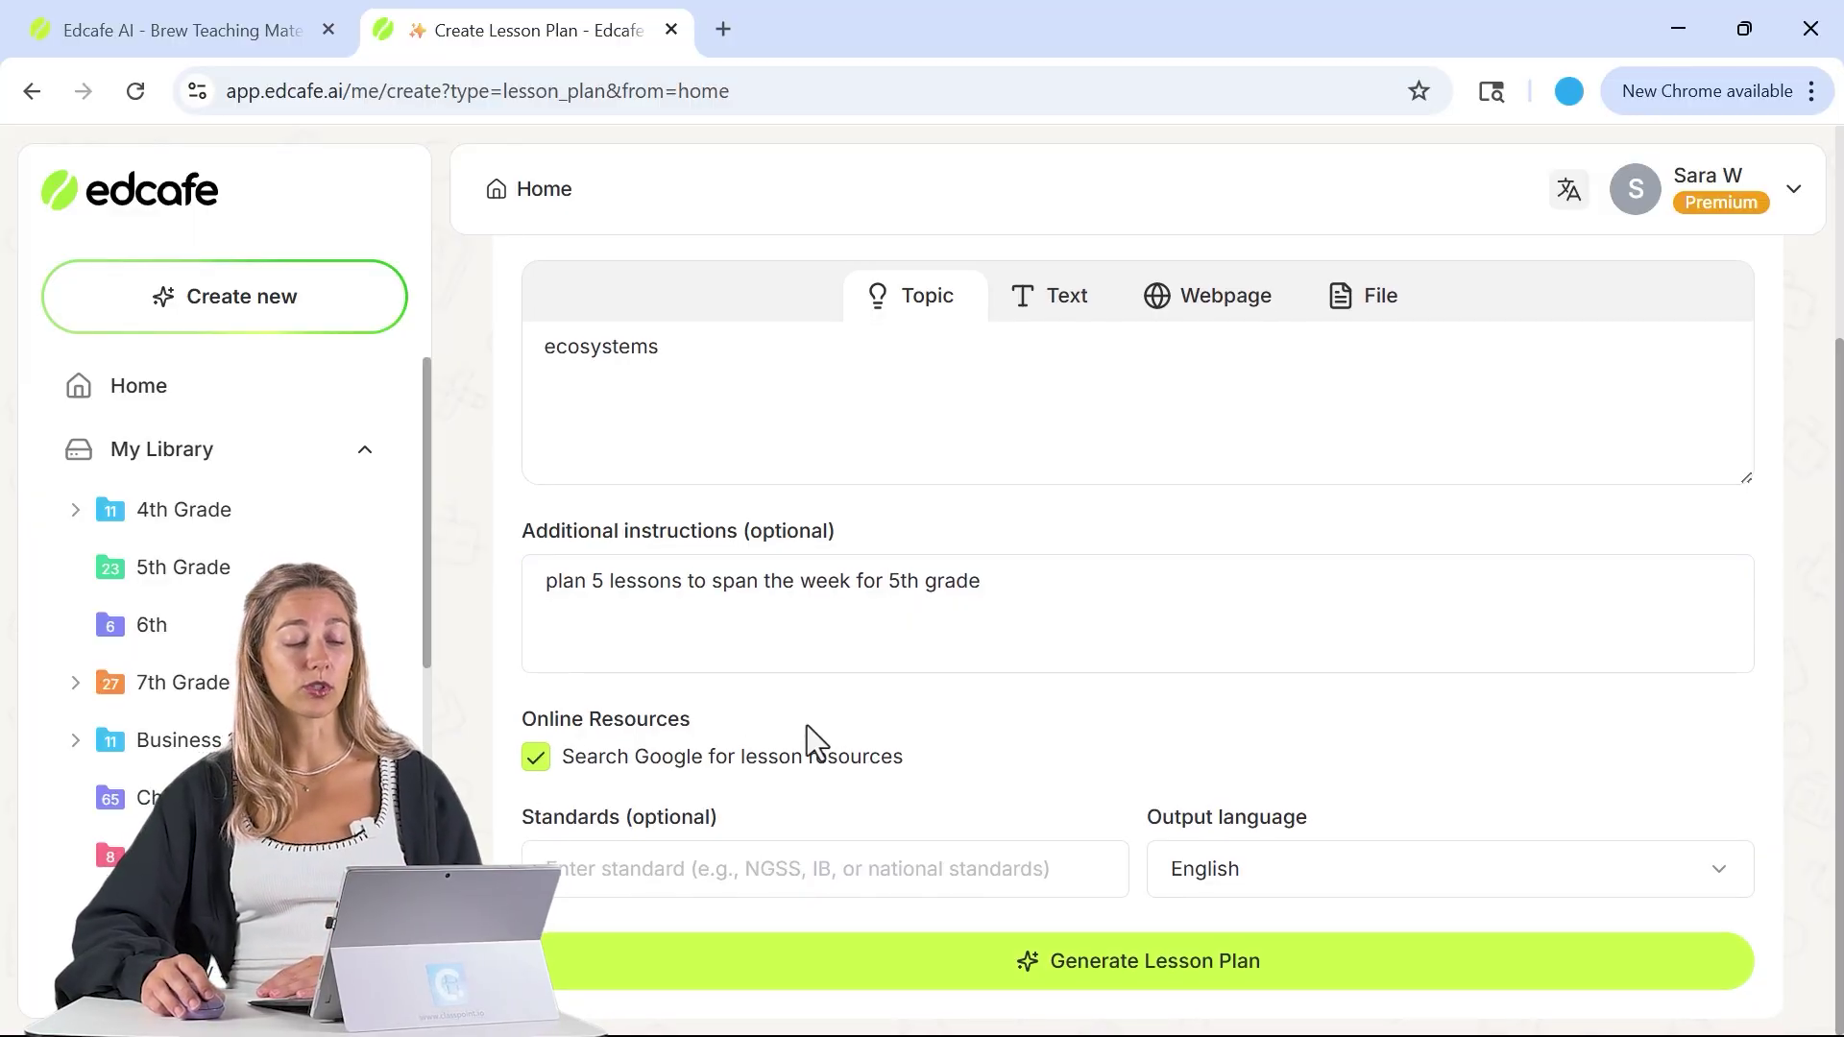
click(845, 864)
text(NGSS)
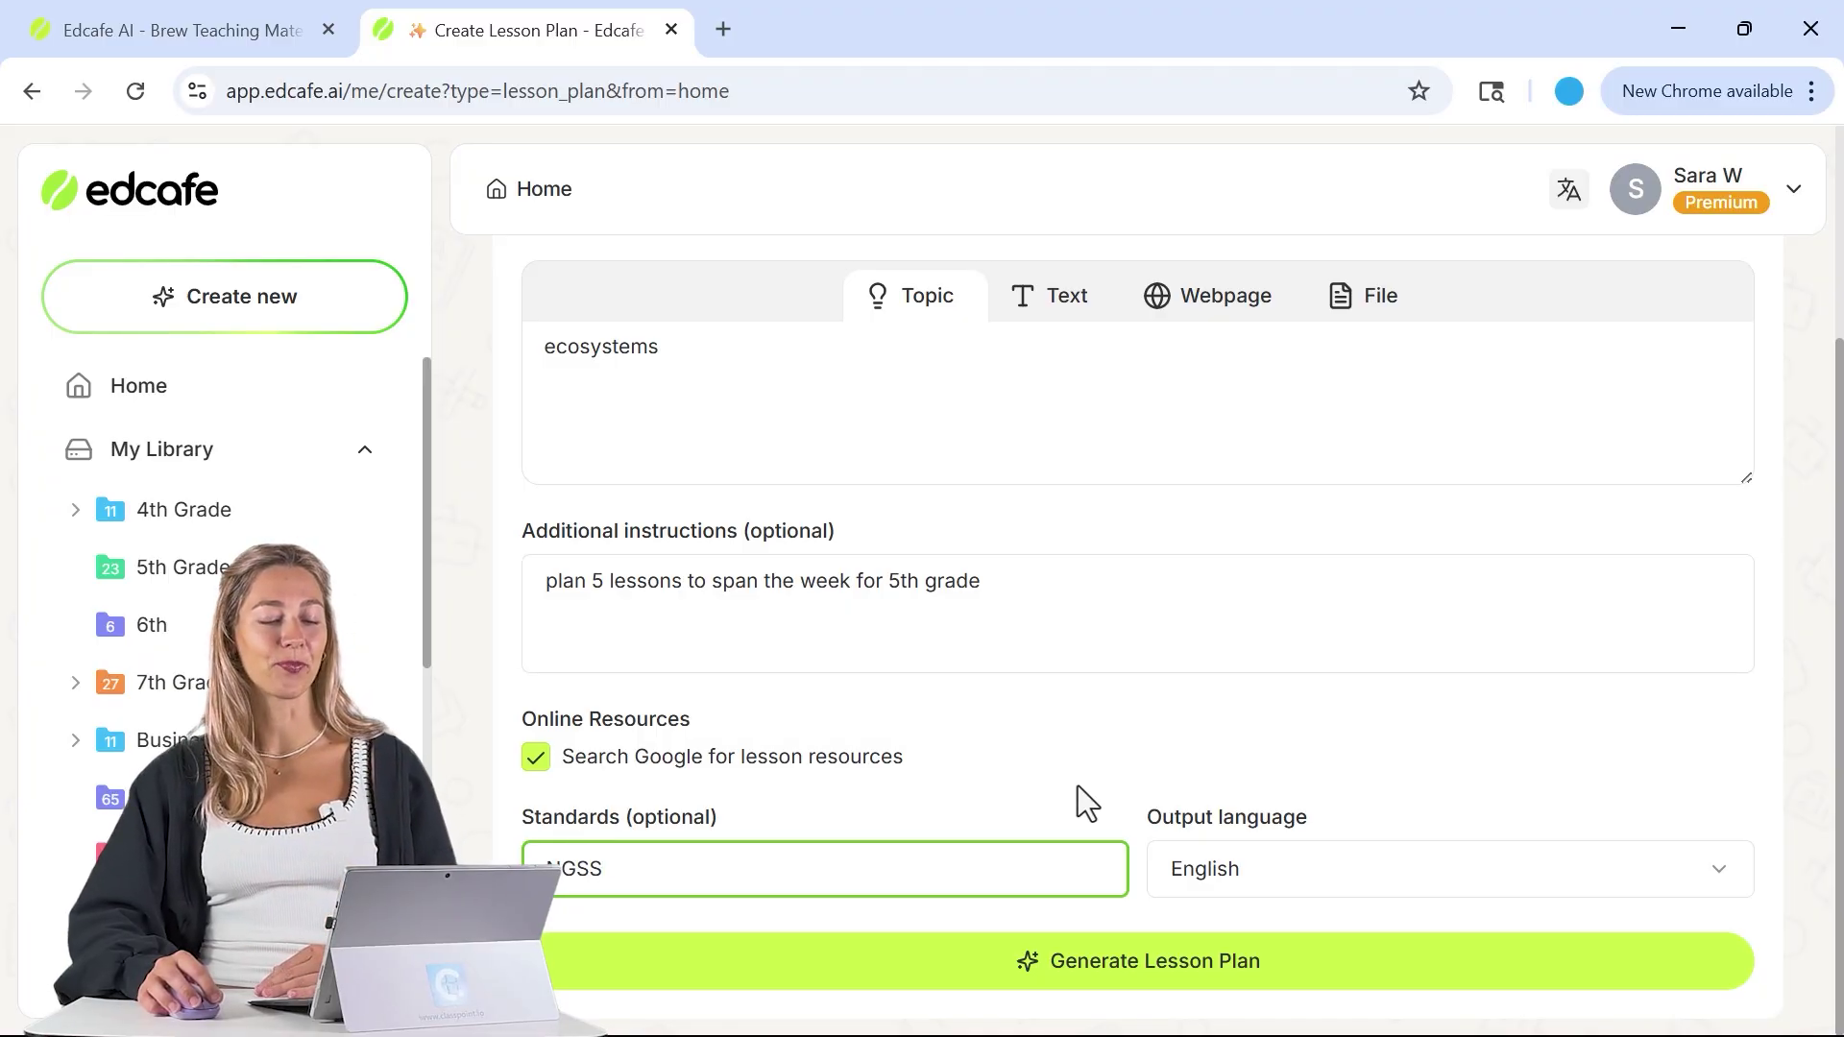
click(1142, 989)
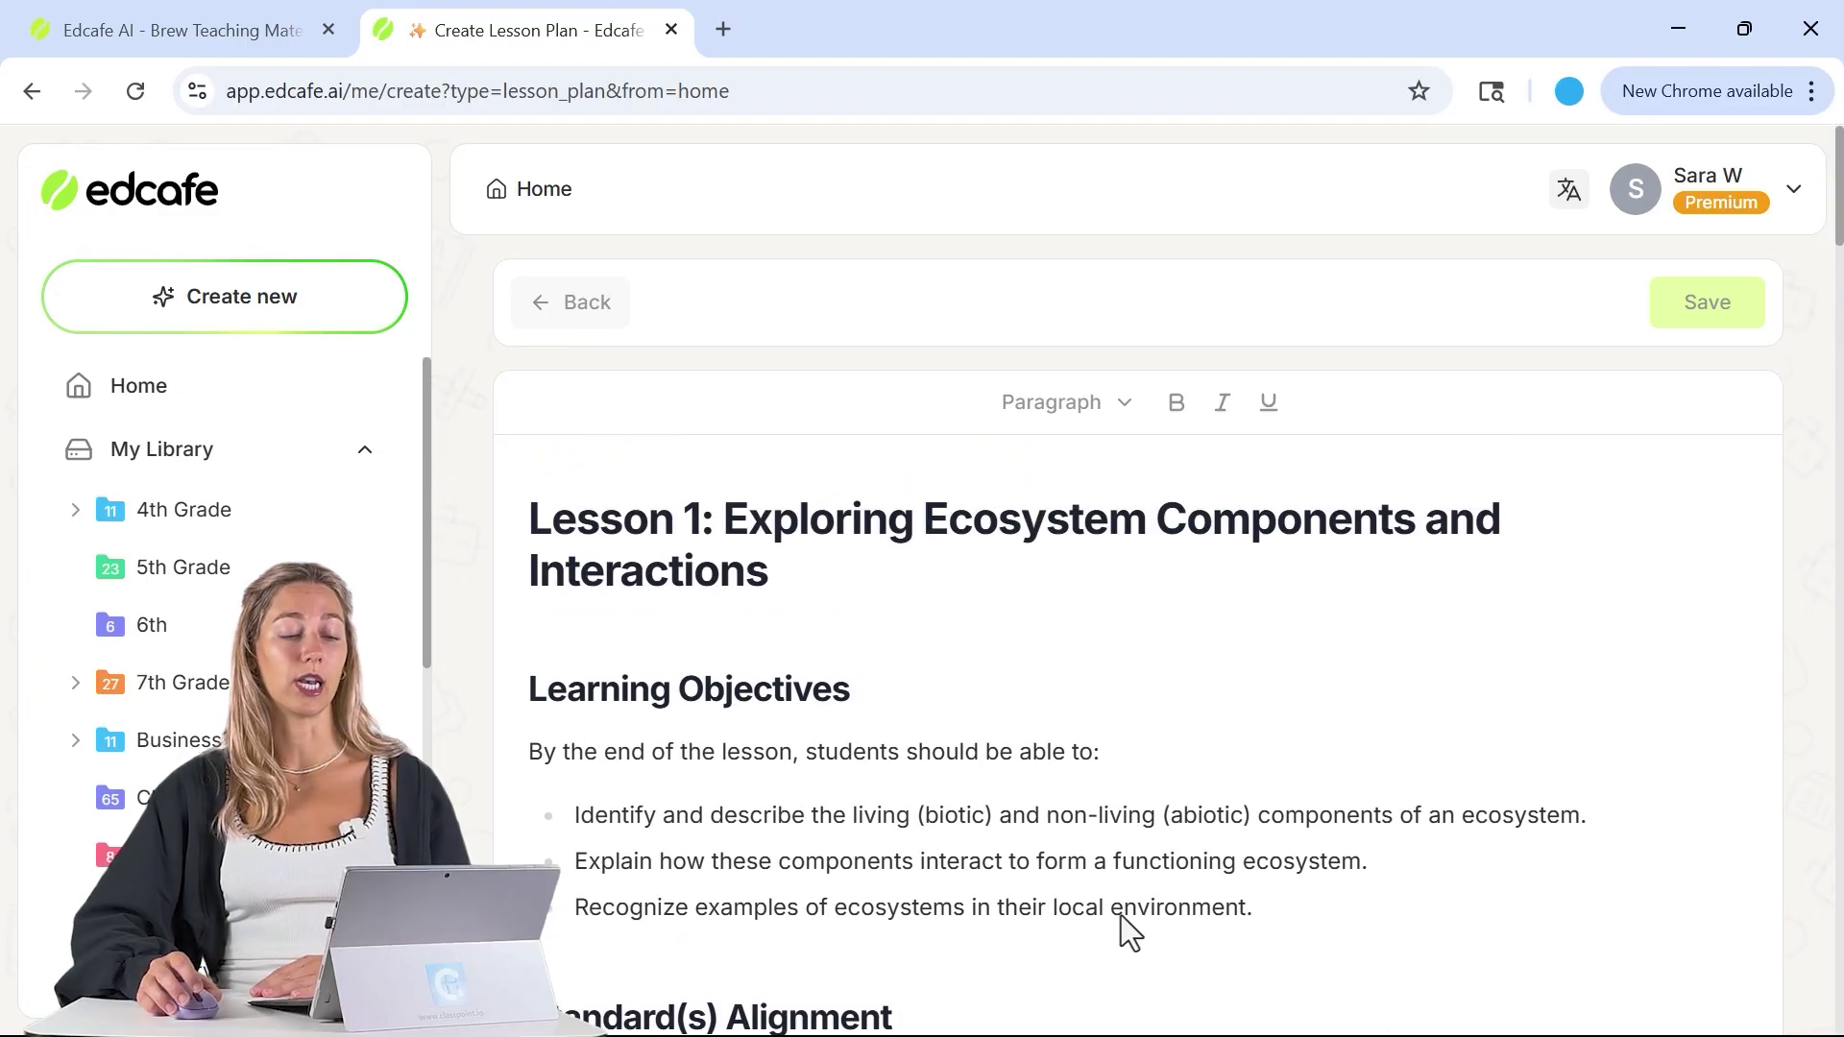
scroll(741, 634, down, 3)
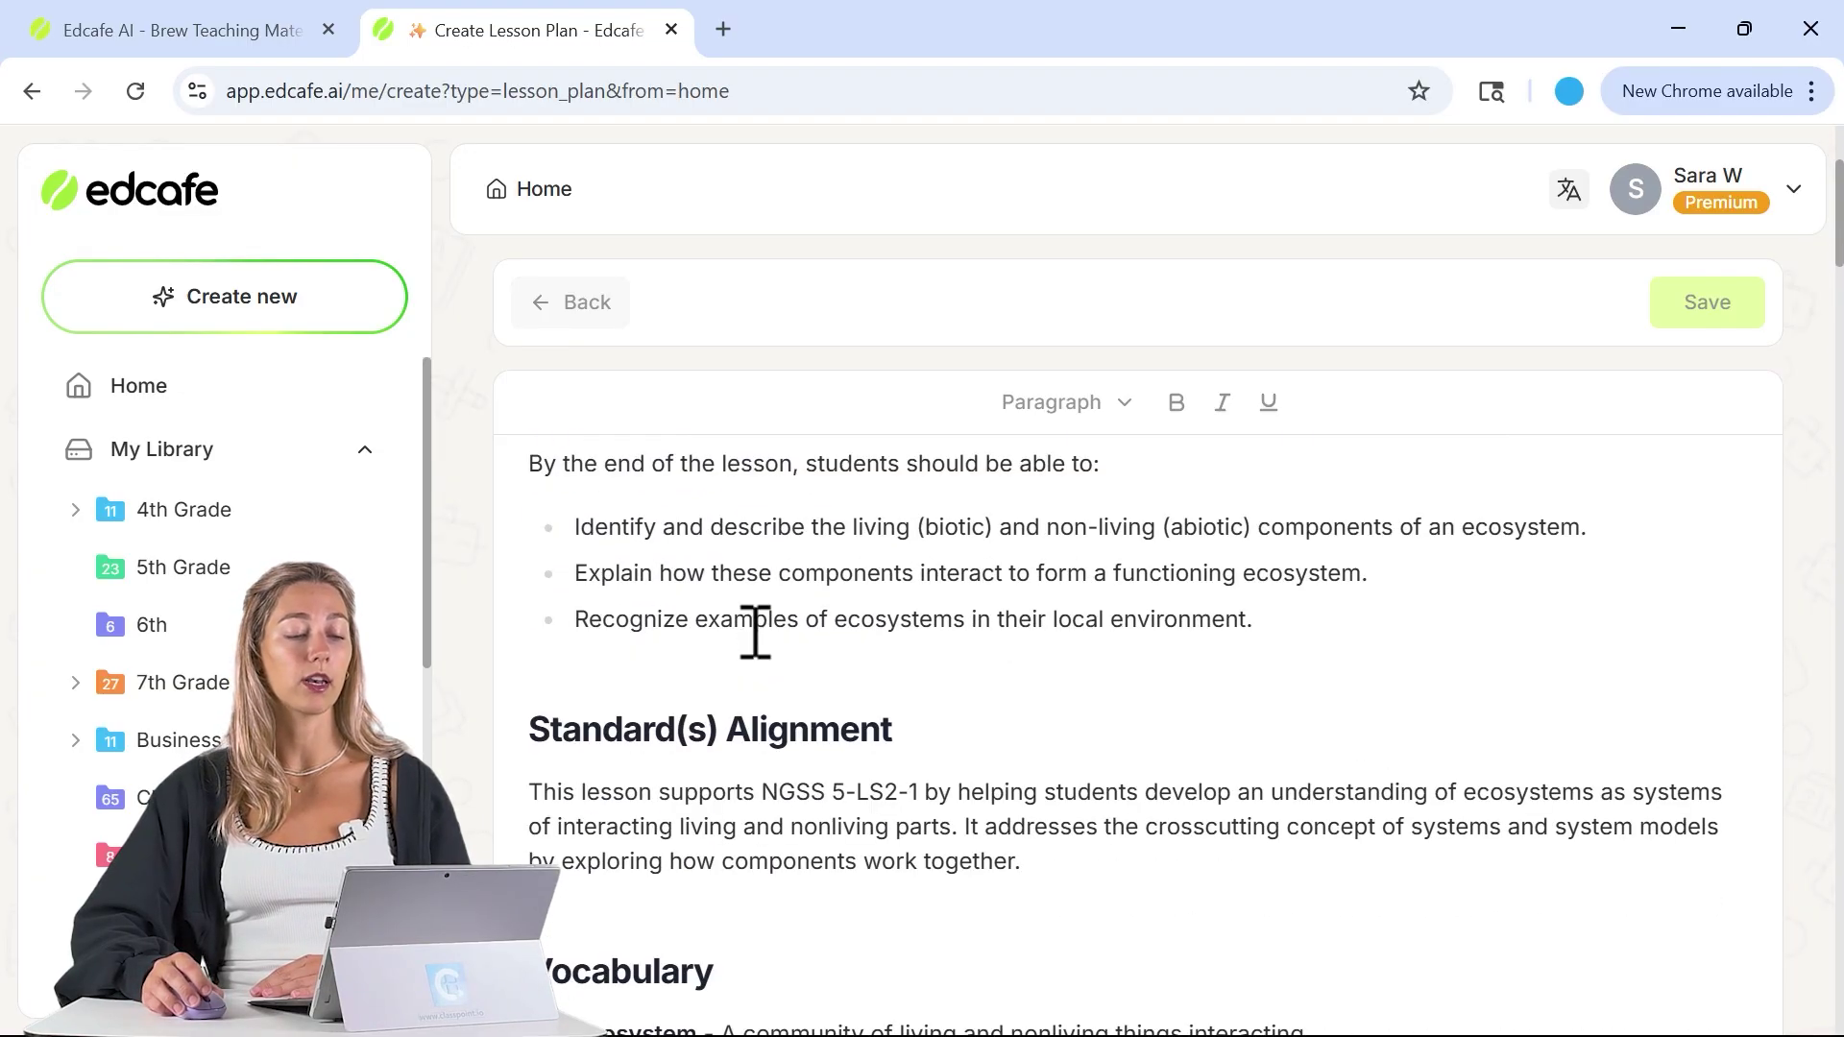
scroll(728, 573, down, 3)
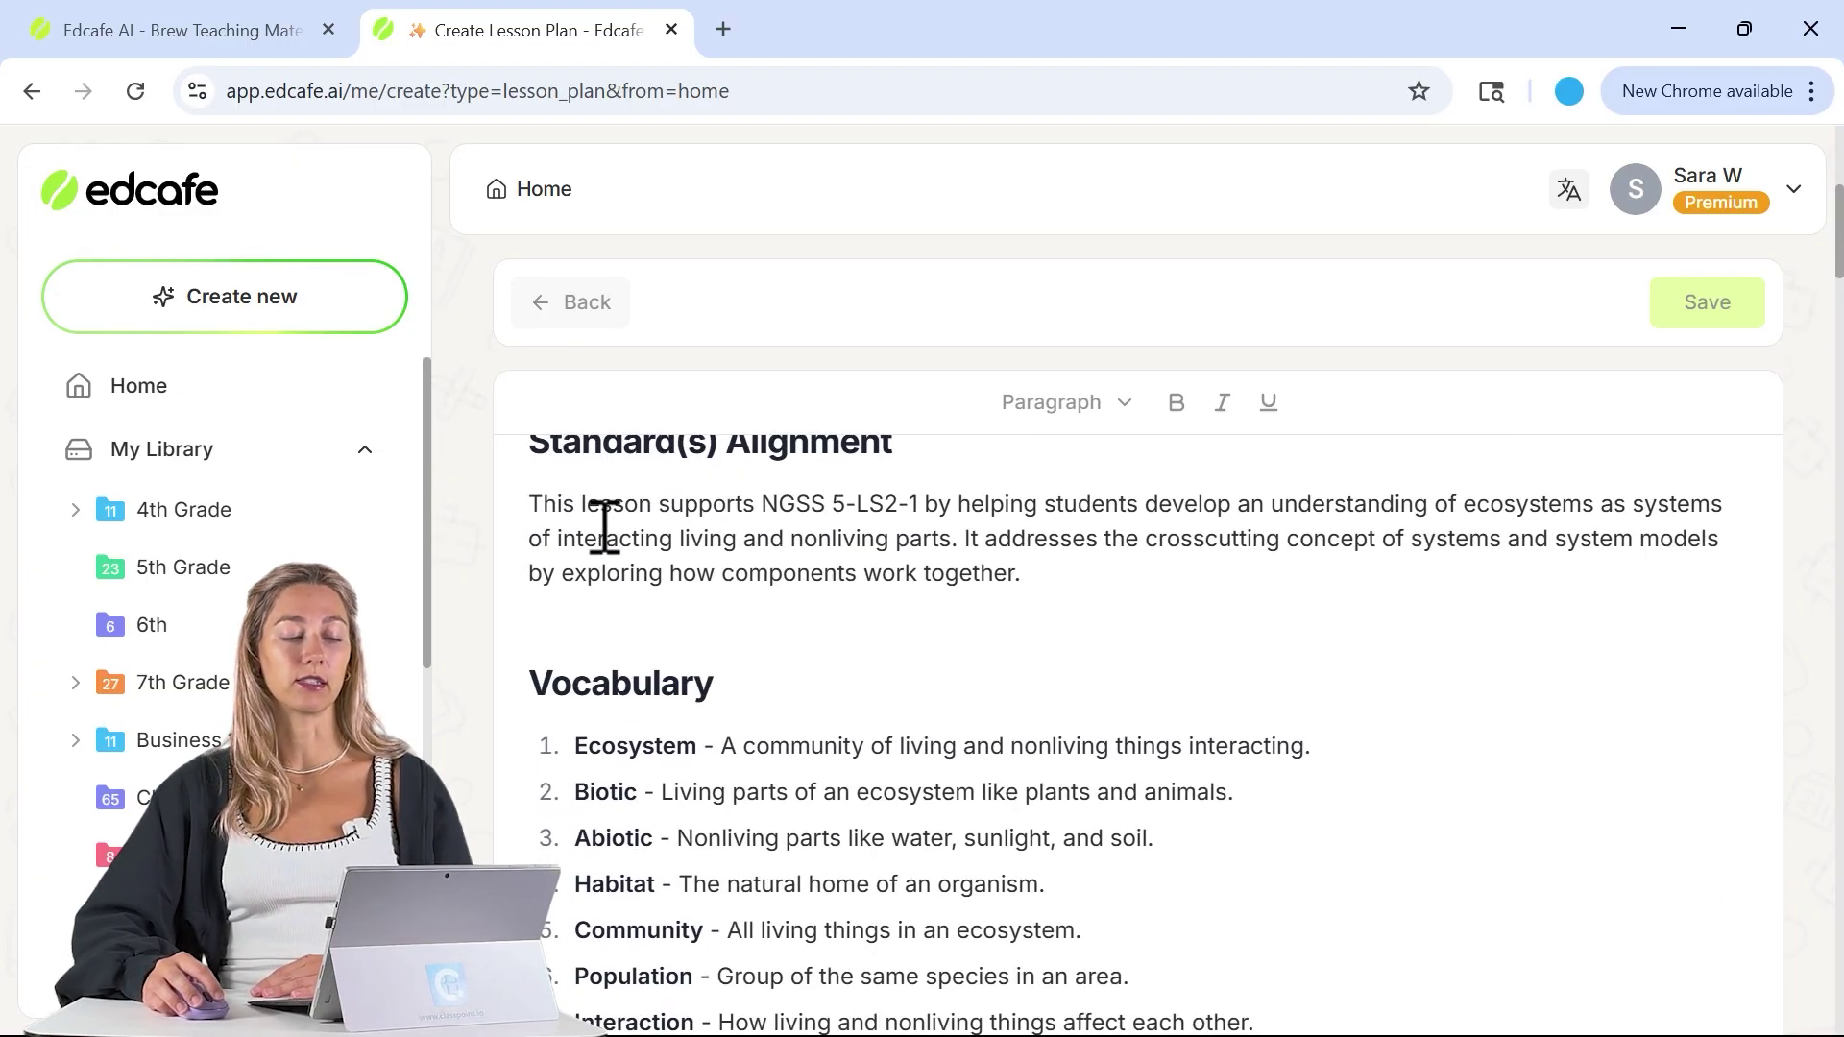
scroll(622, 524, down, 5)
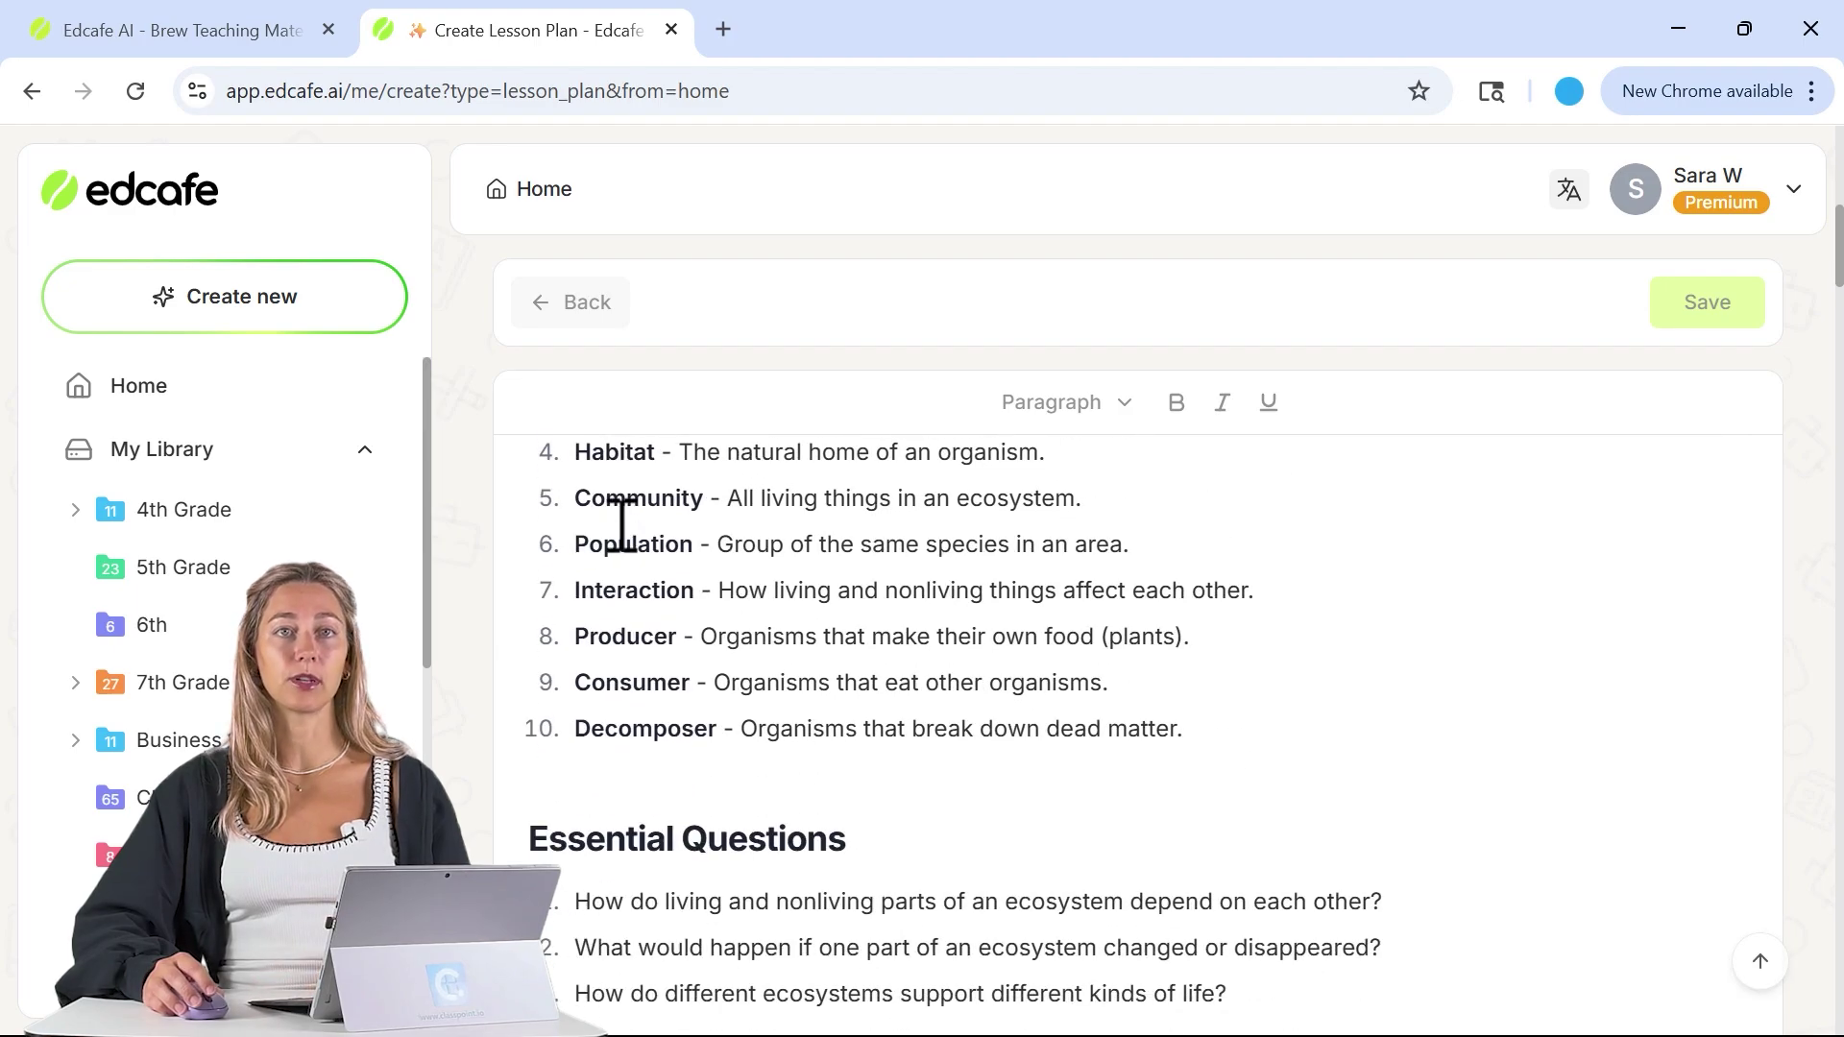
scroll(622, 538, down, 8)
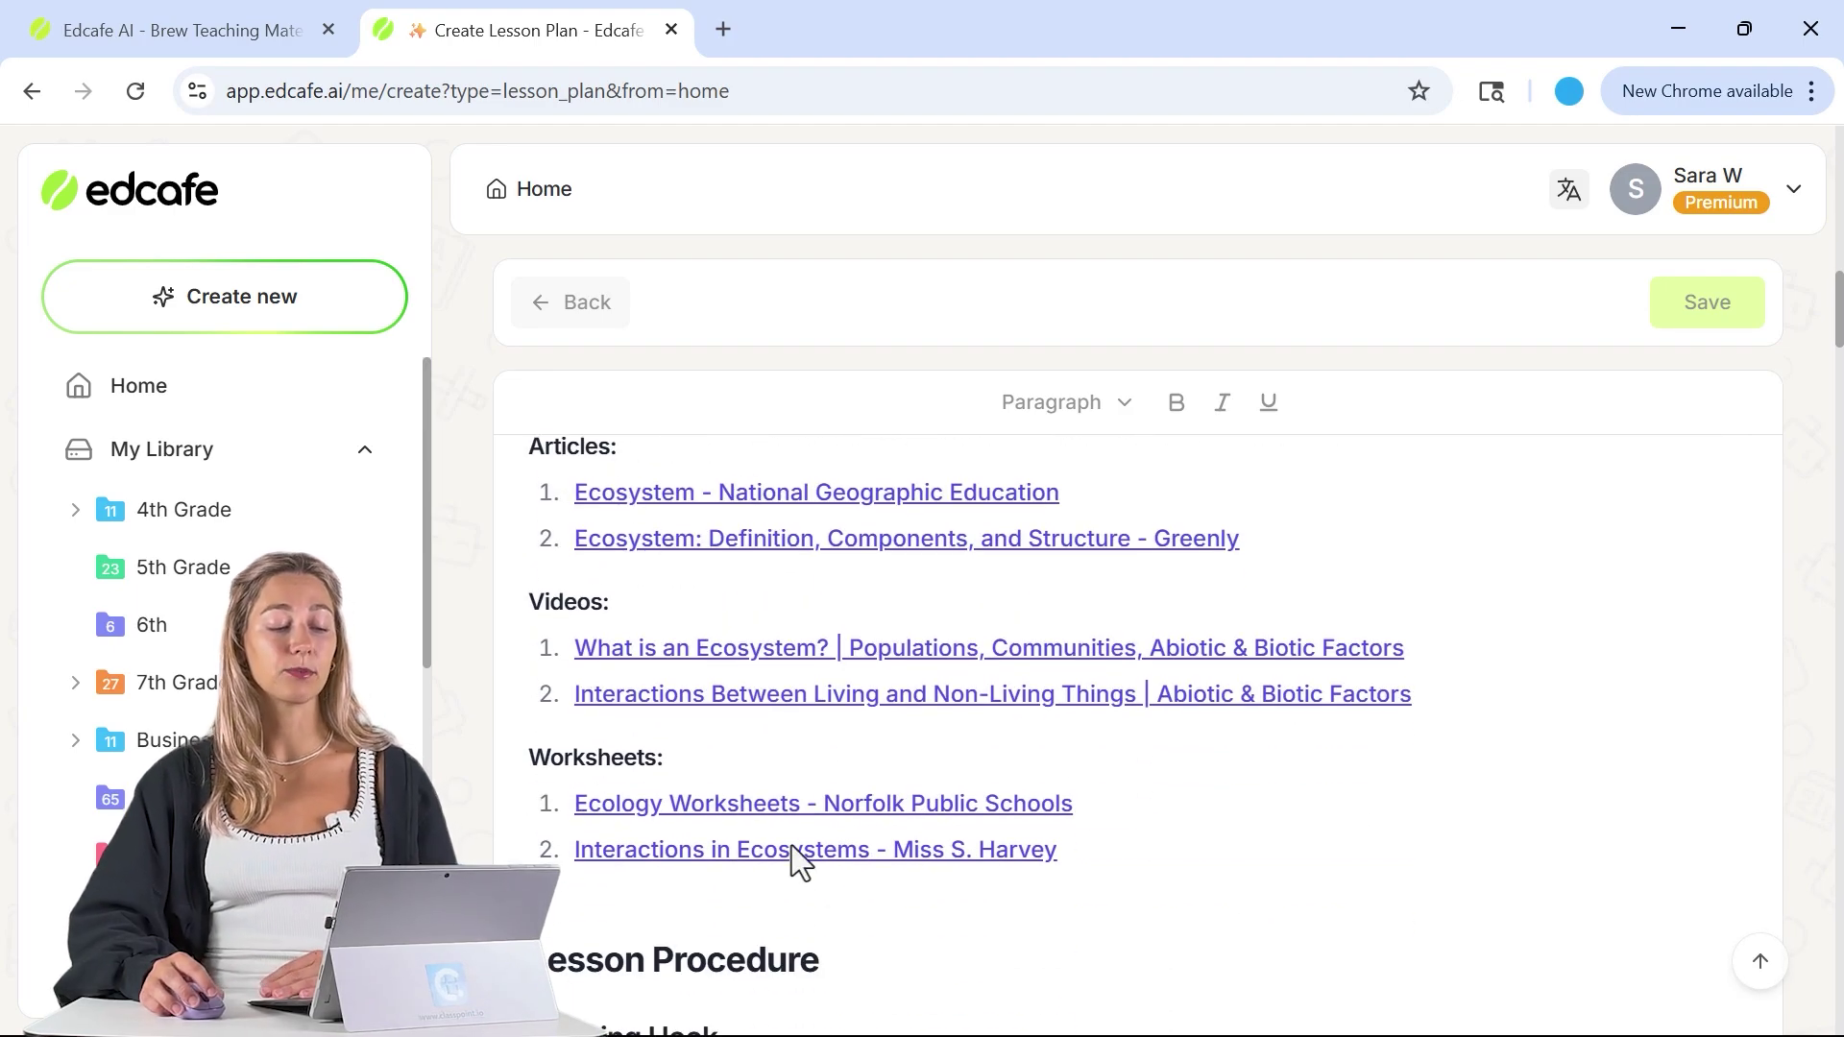
scroll(870, 850, down, 14)
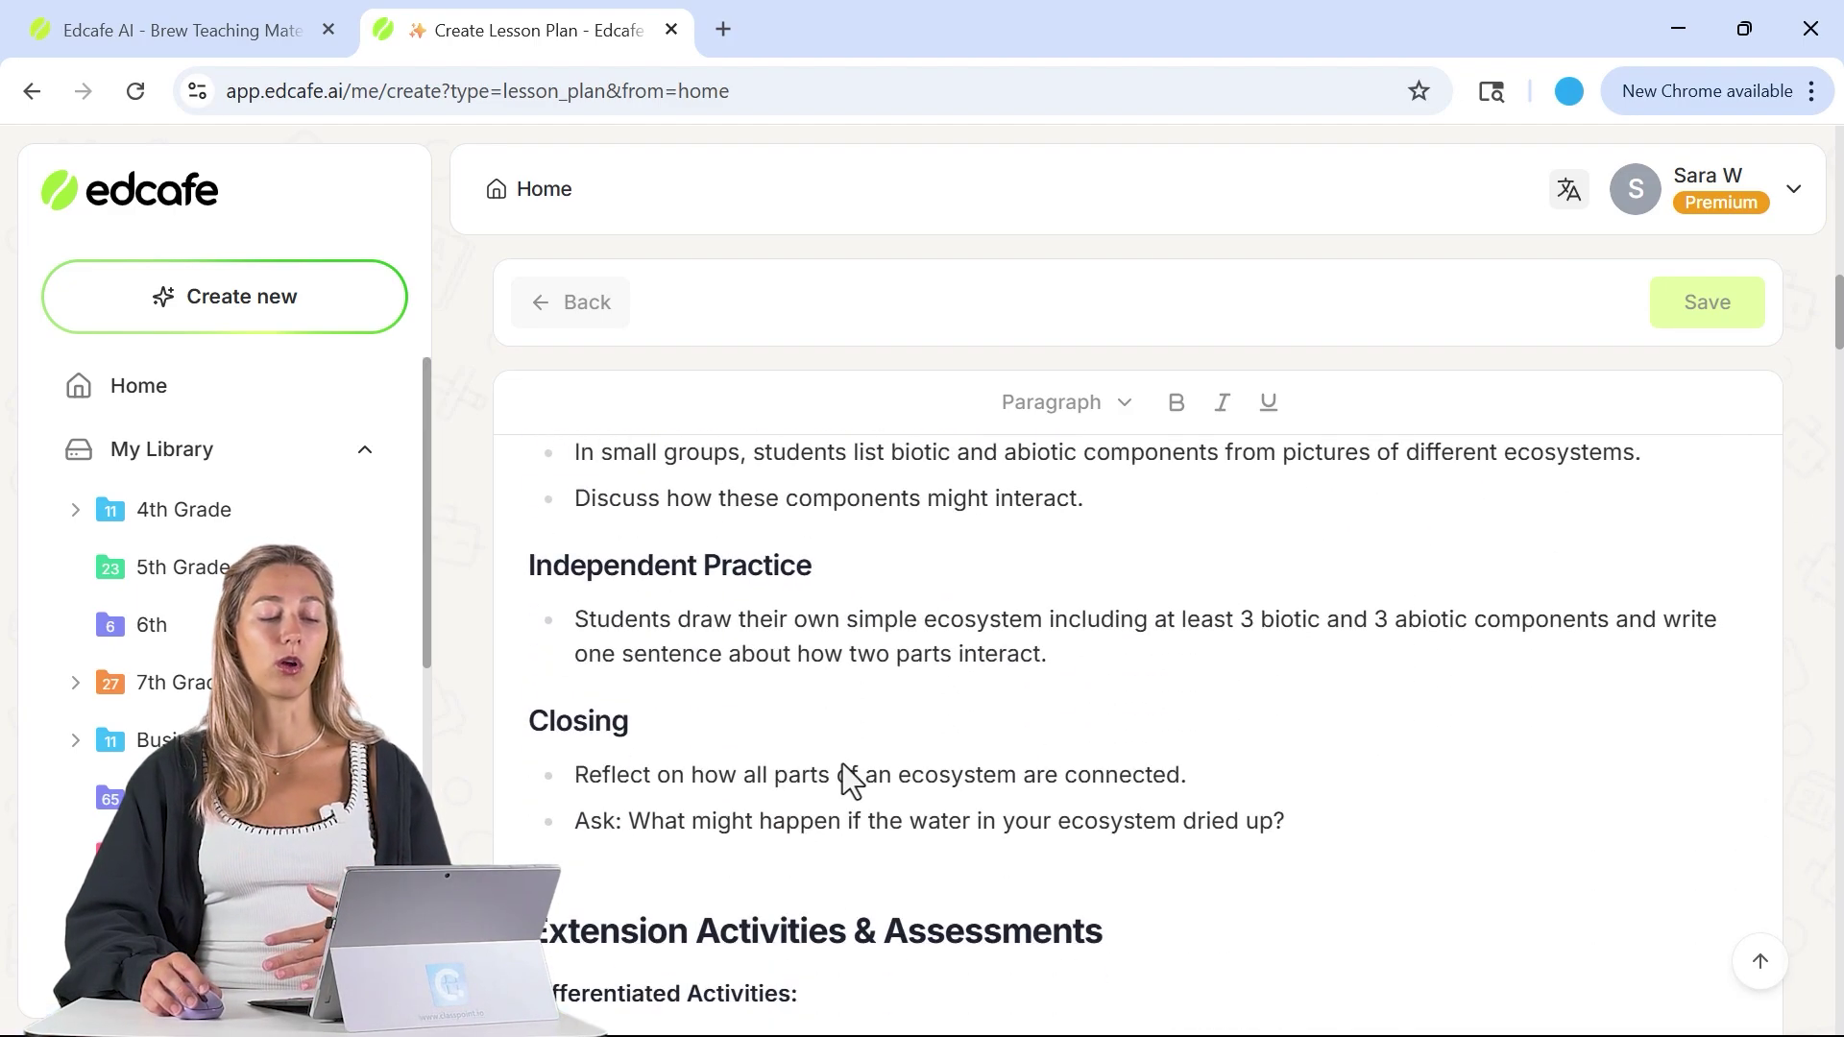
scroll(842, 765, down, 11)
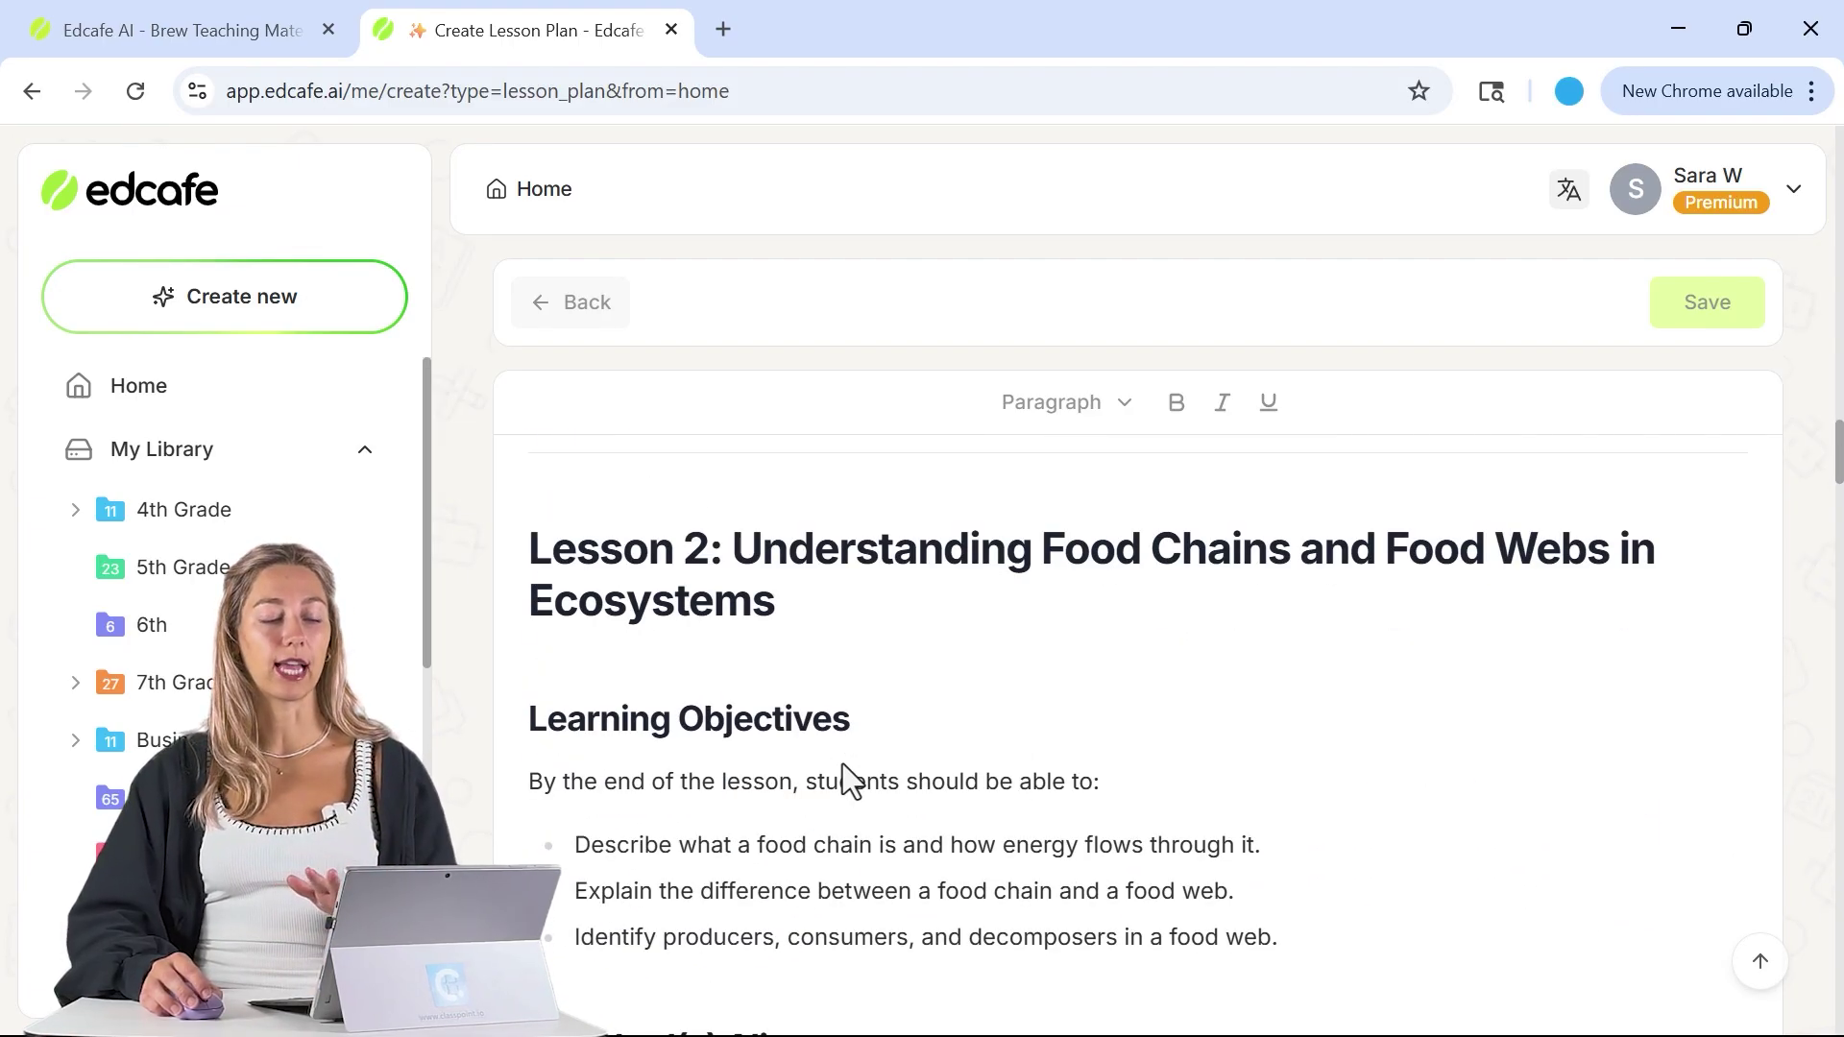
scroll(843, 769, down, 2)
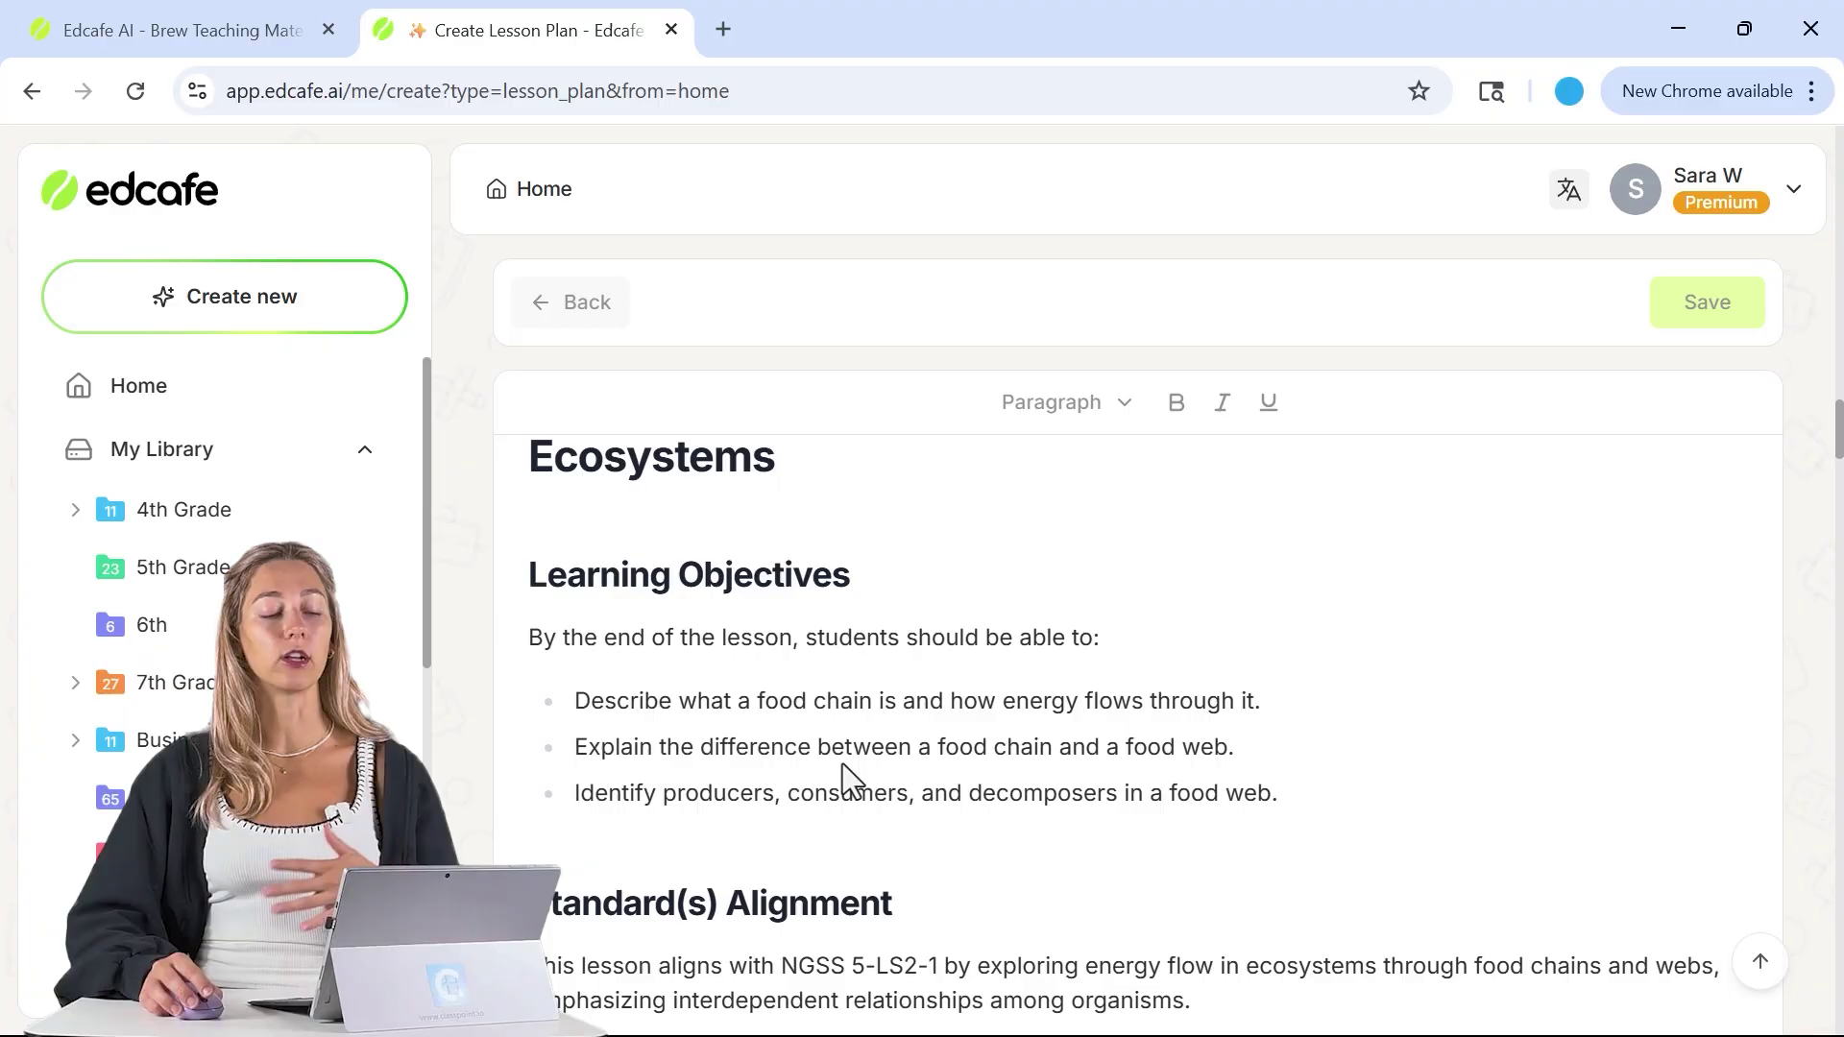
scroll(843, 764, down, 5)
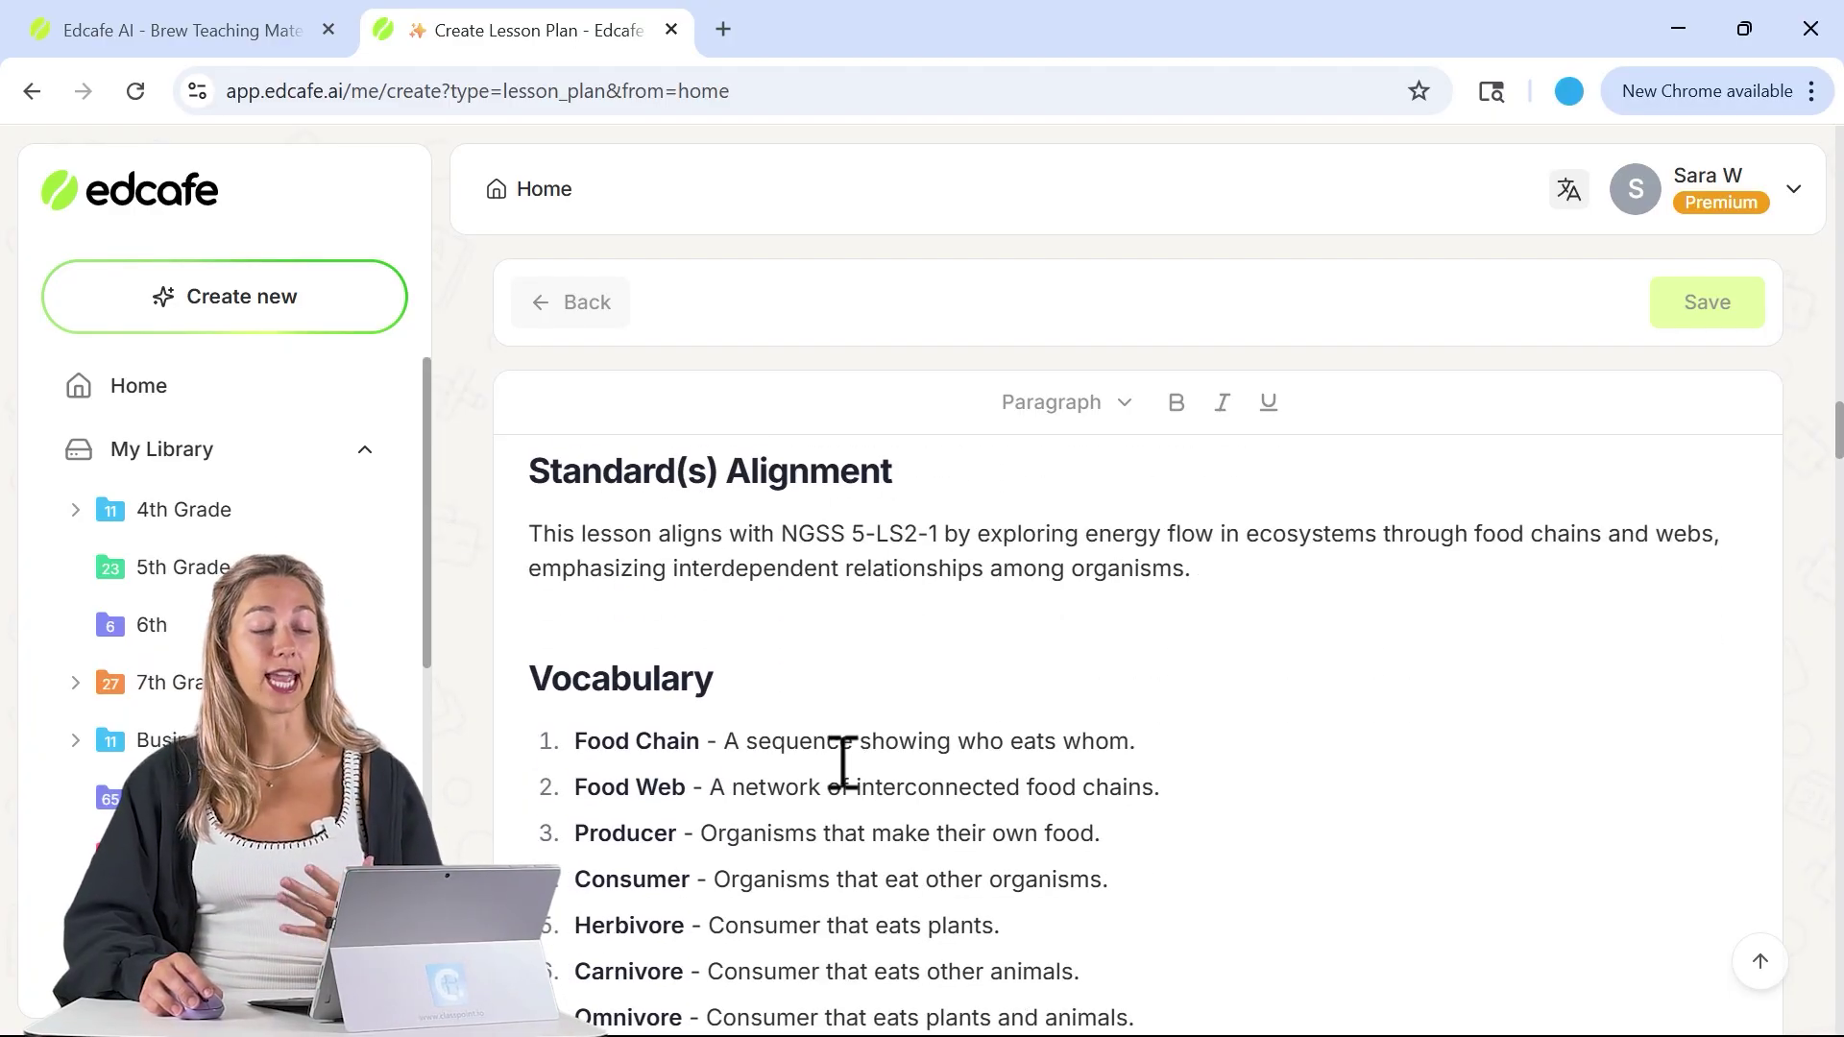
scroll(844, 764, down, 10)
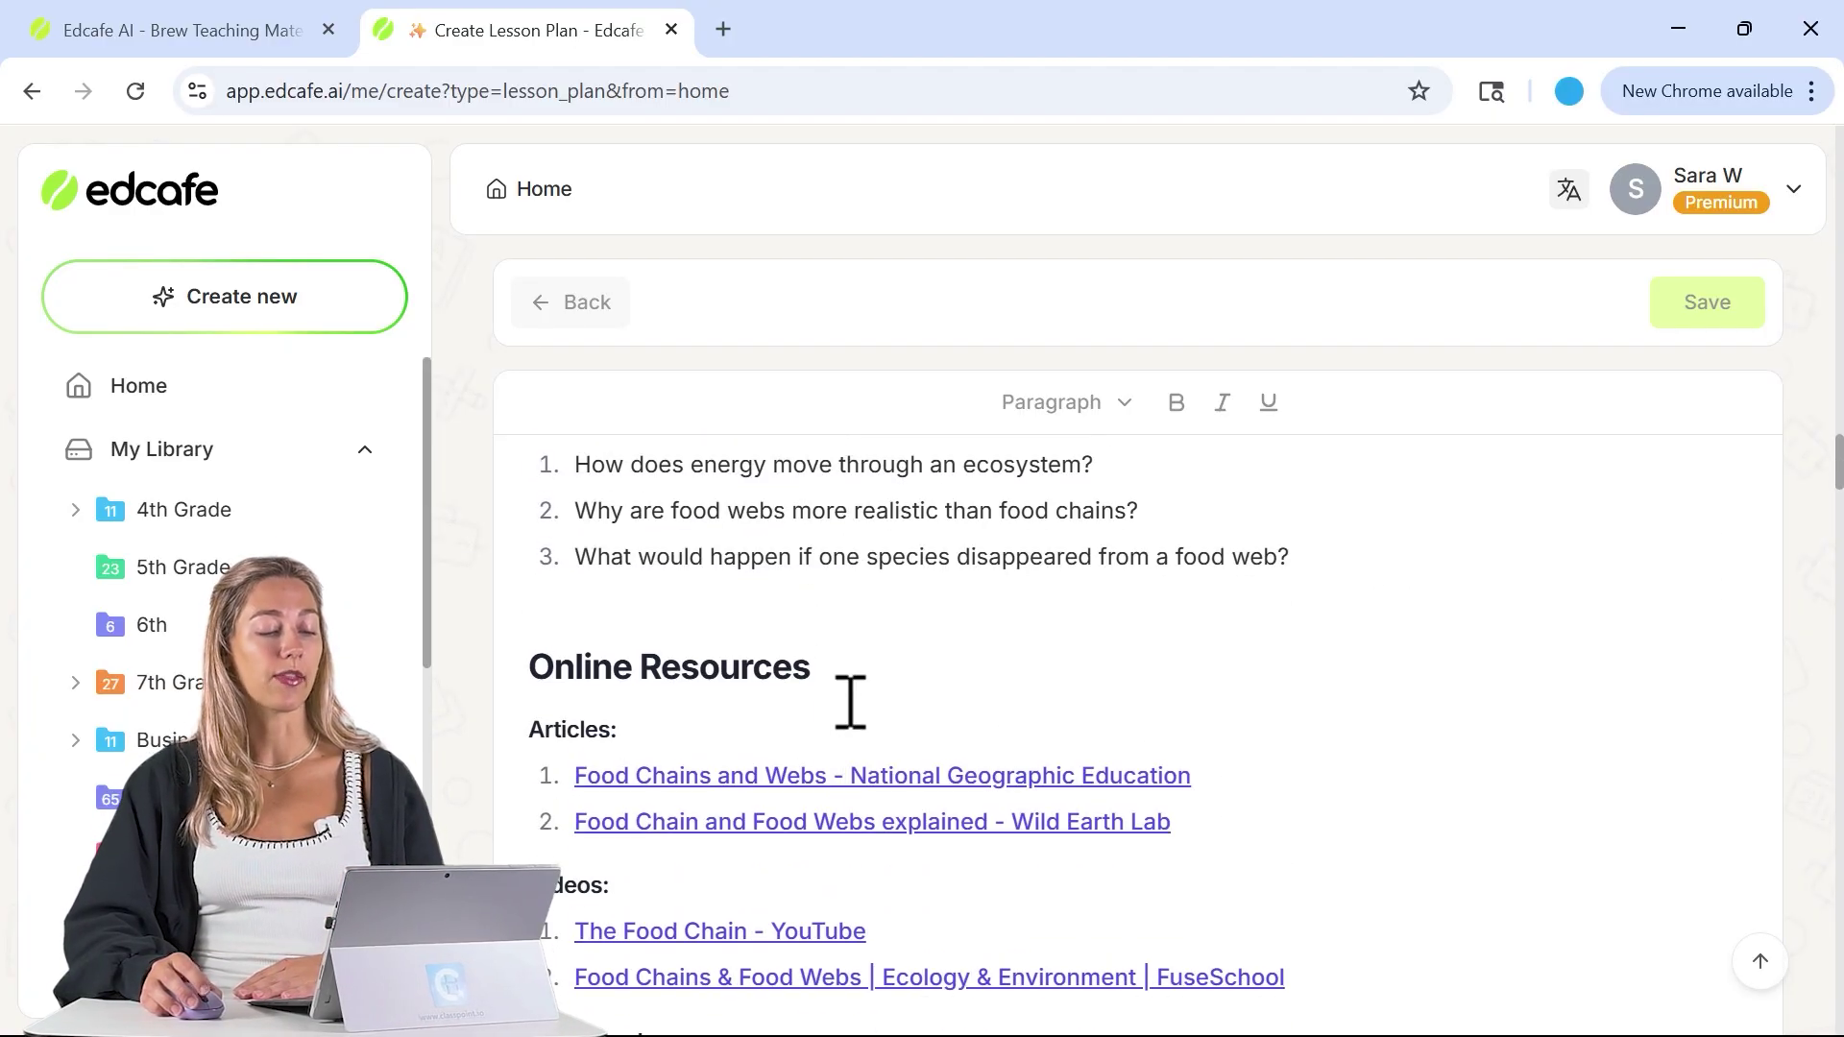
scroll(761, 708, down, 2)
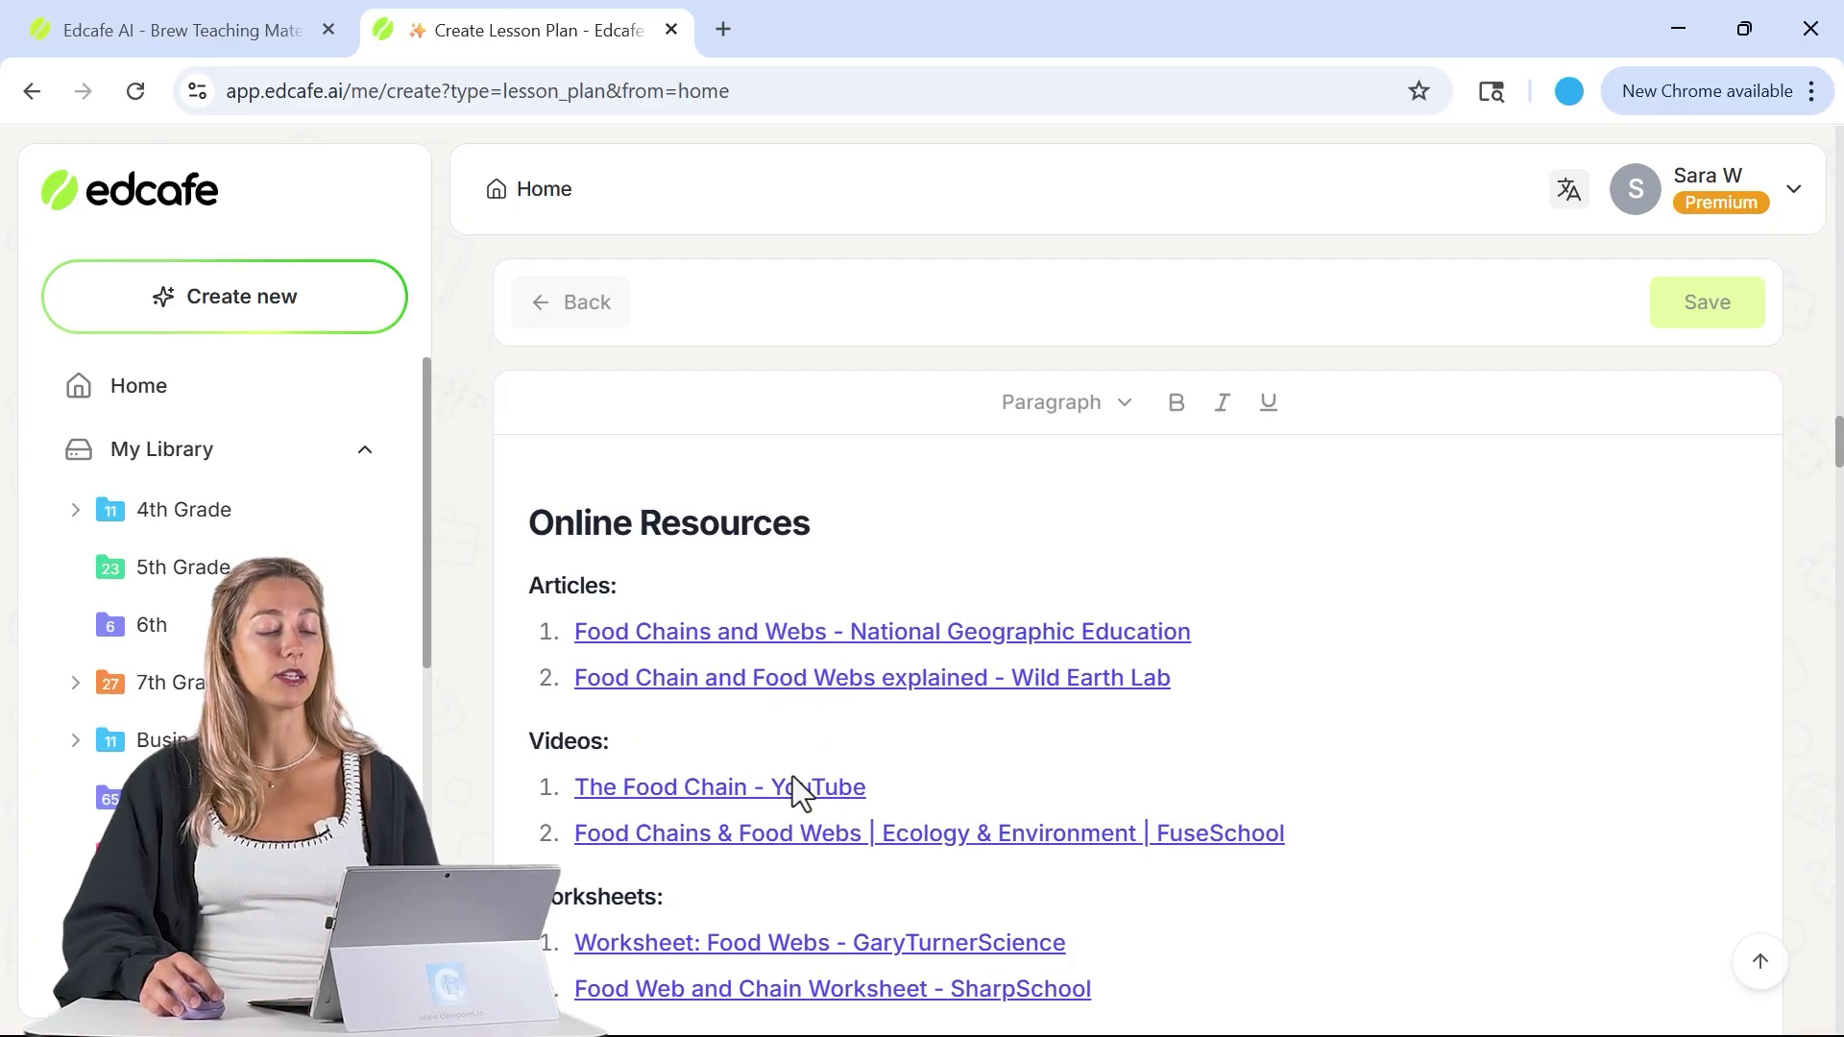
click(788, 794)
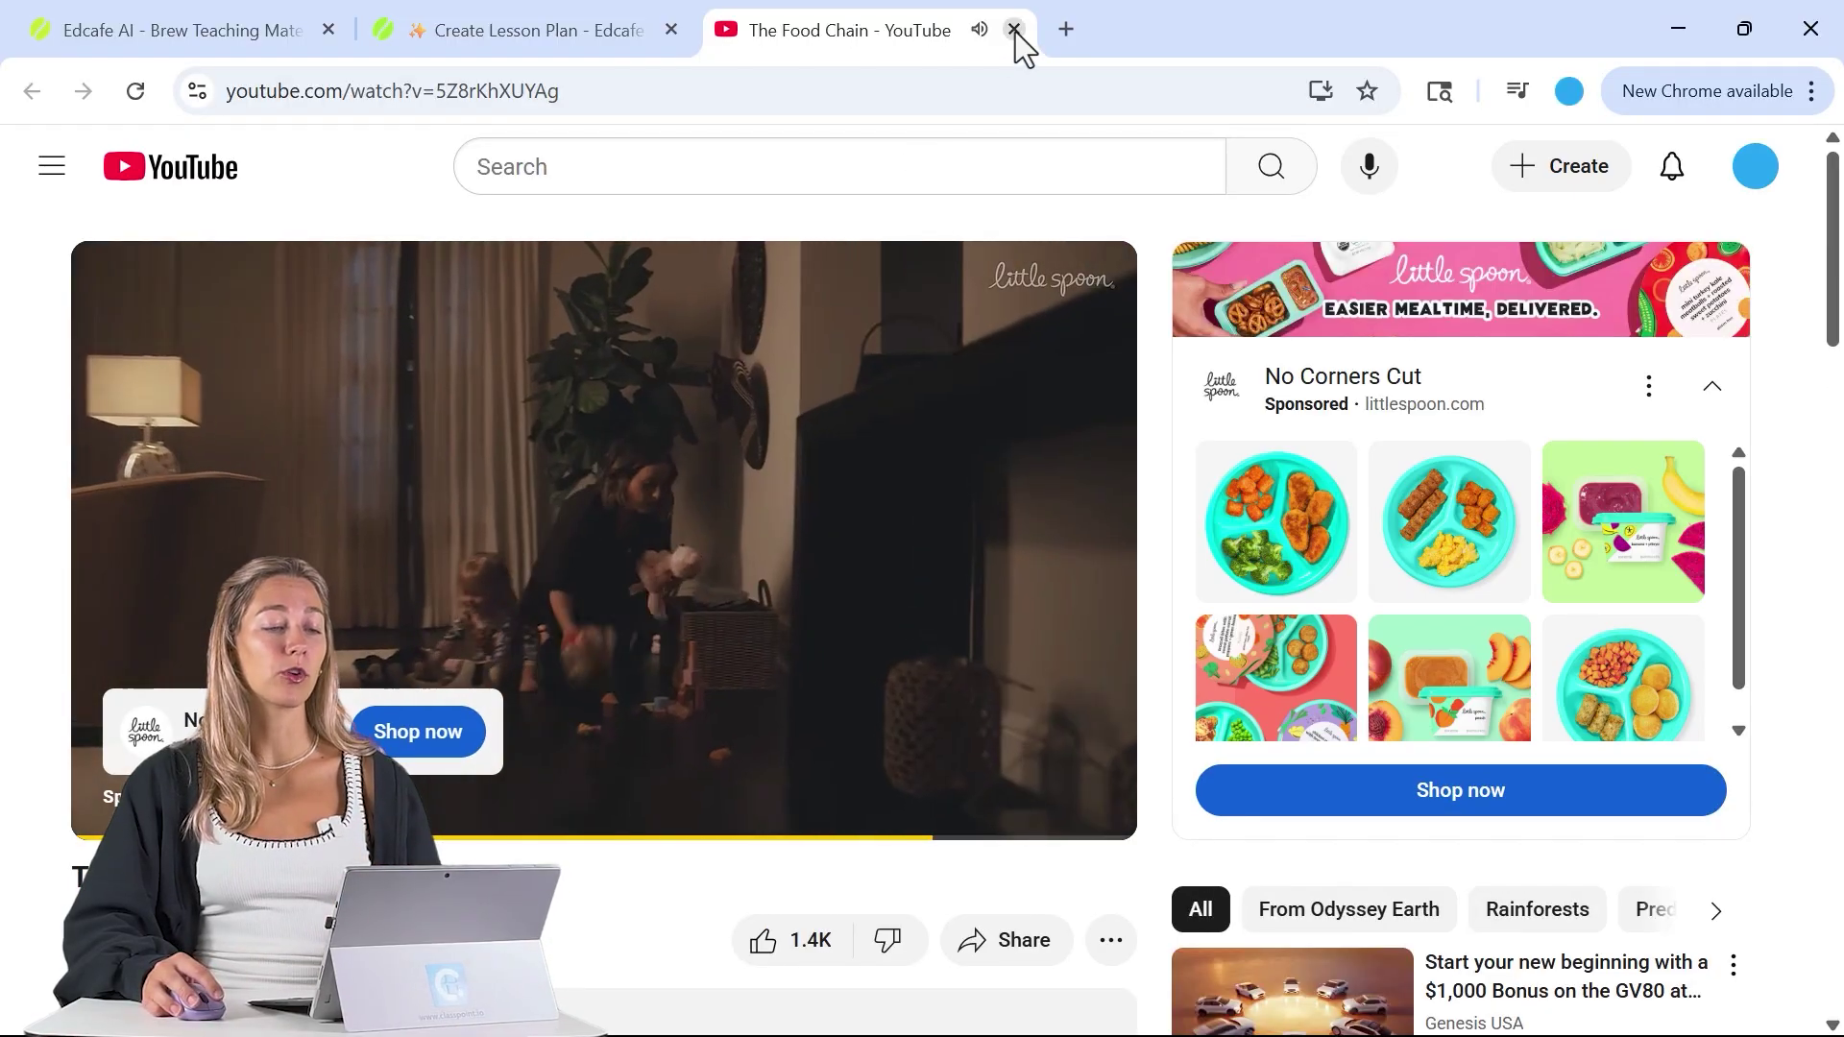
click(1014, 30)
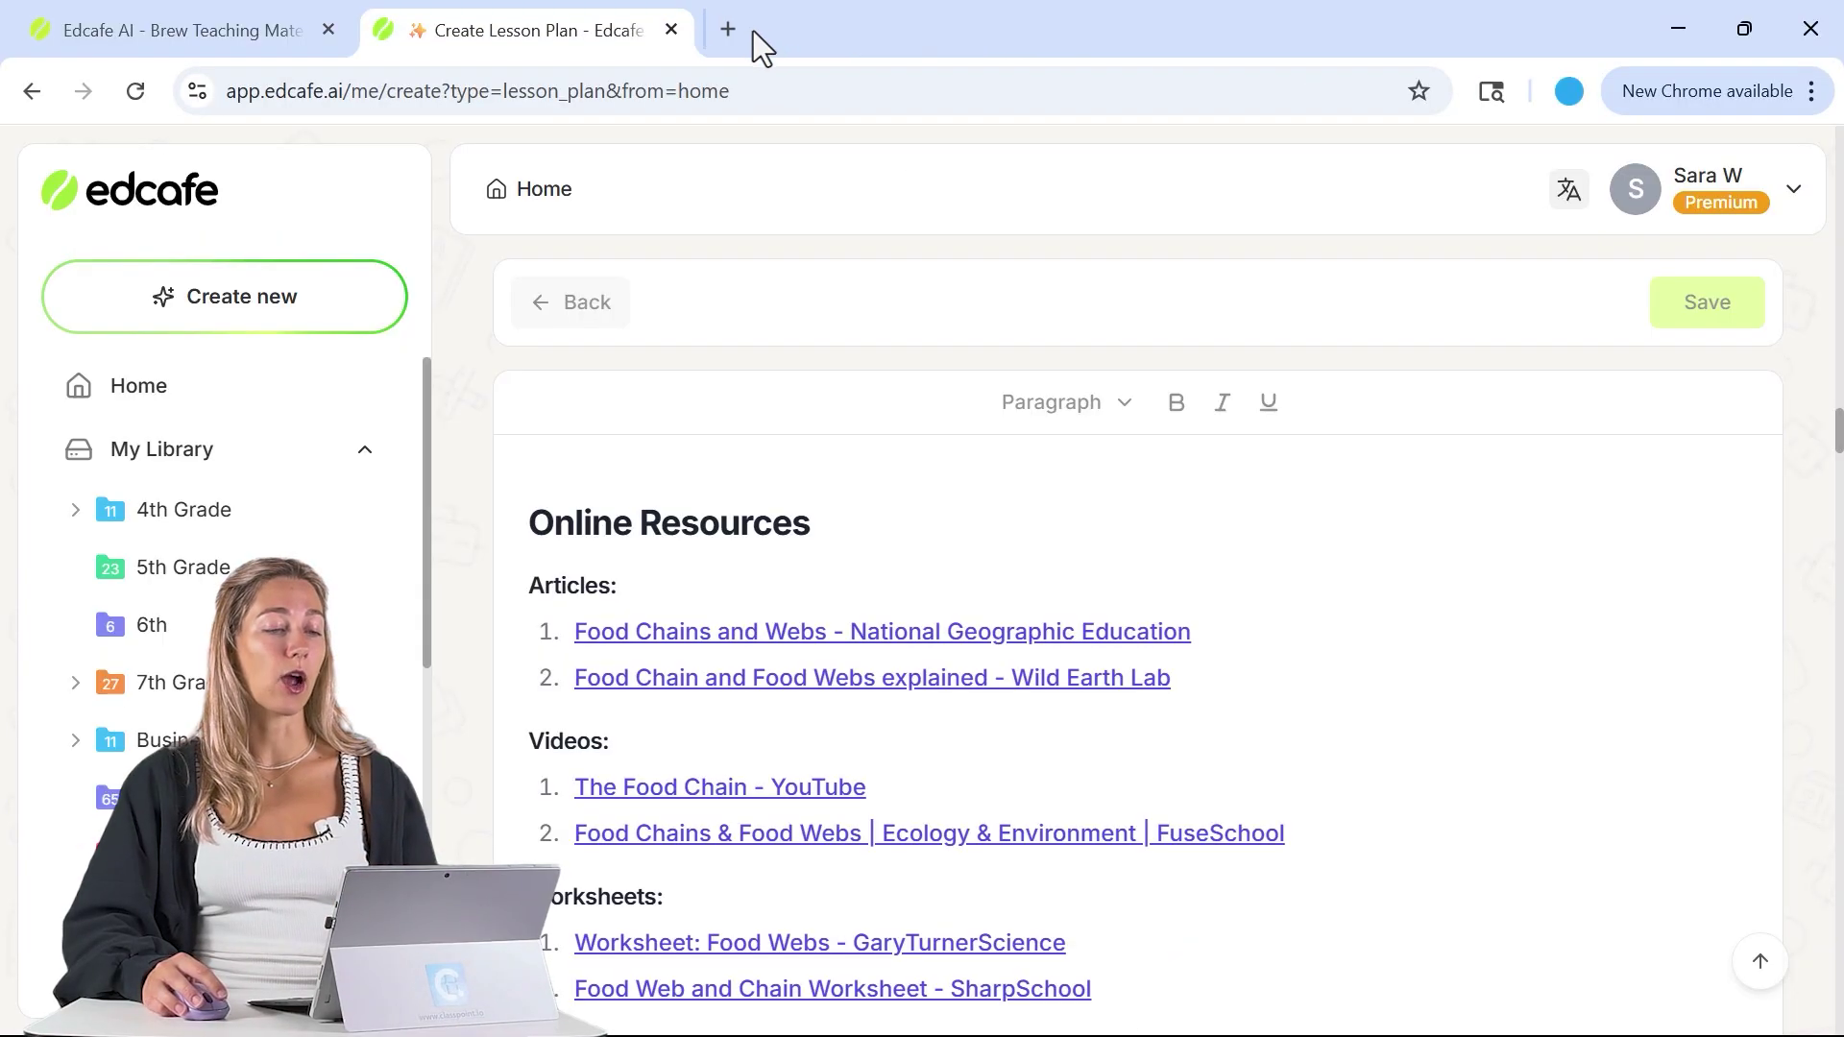
- Insert a blank third Homework line after the food webs item
scroll(956, 667, down, 12)
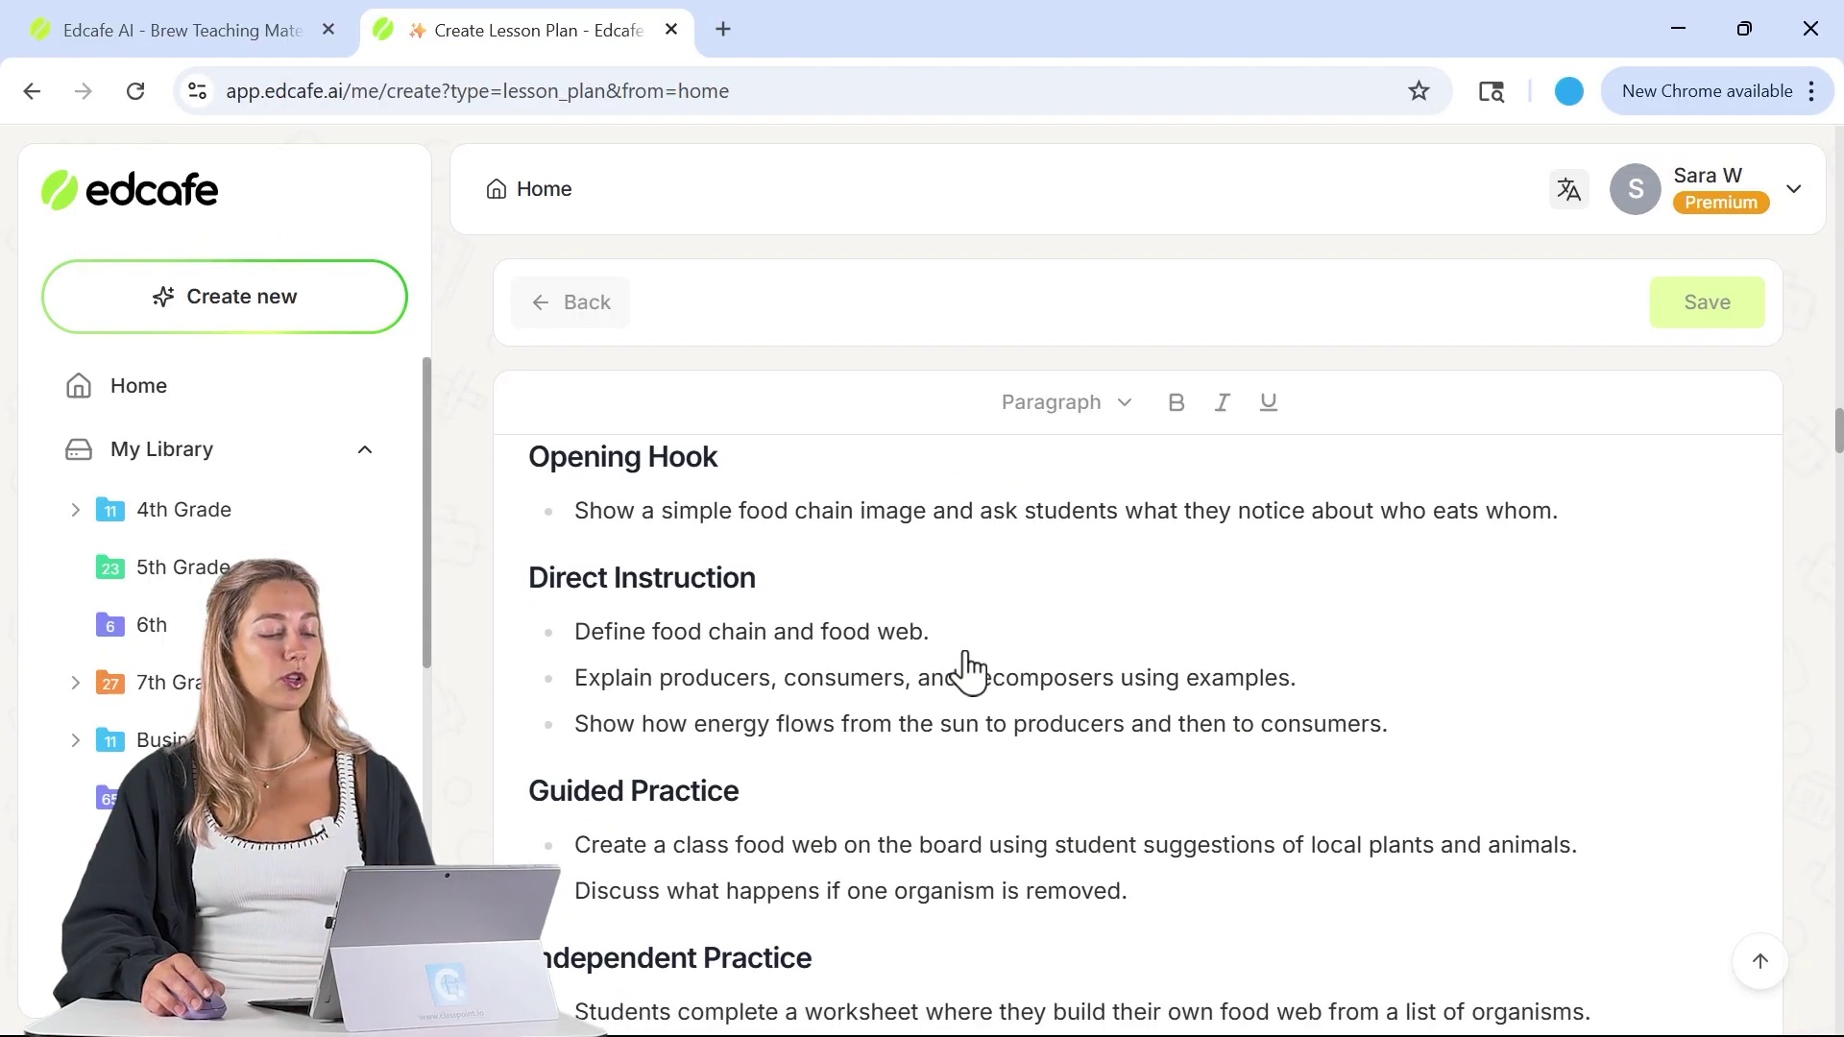
scroll(966, 667, down, 5)
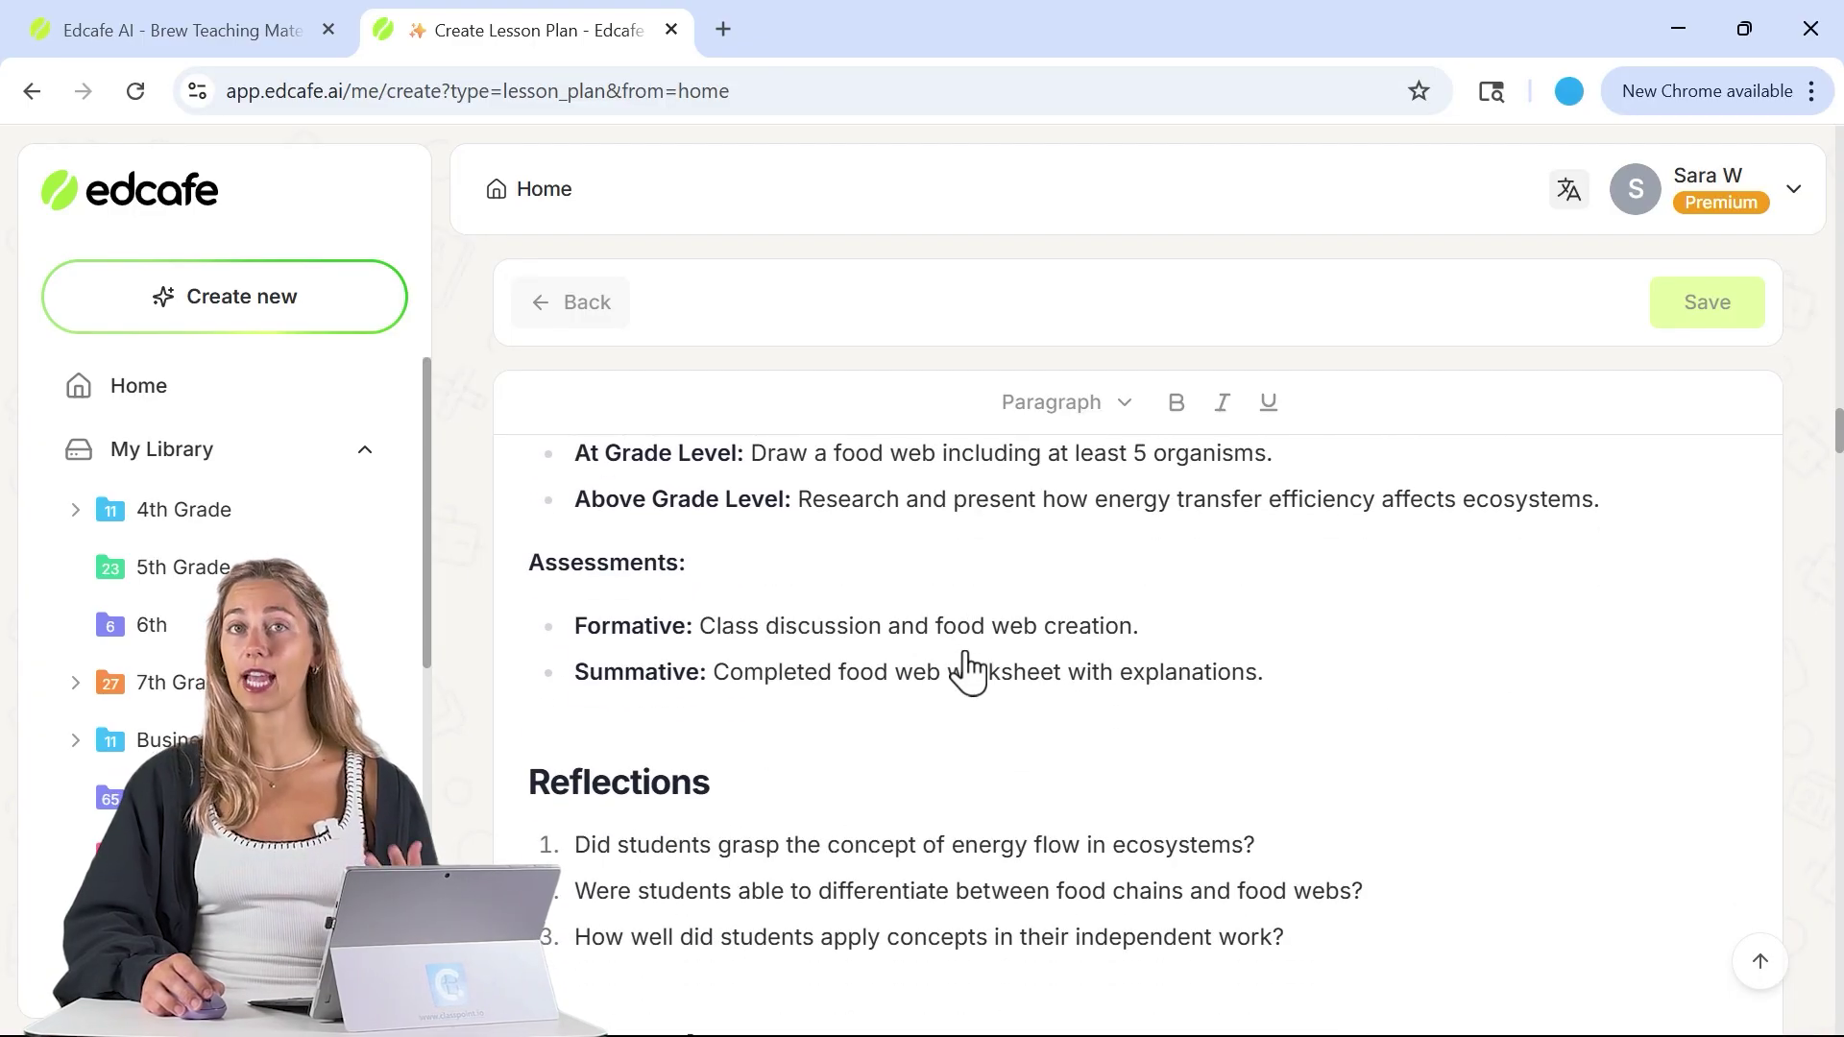
scroll(964, 669, down, 3)
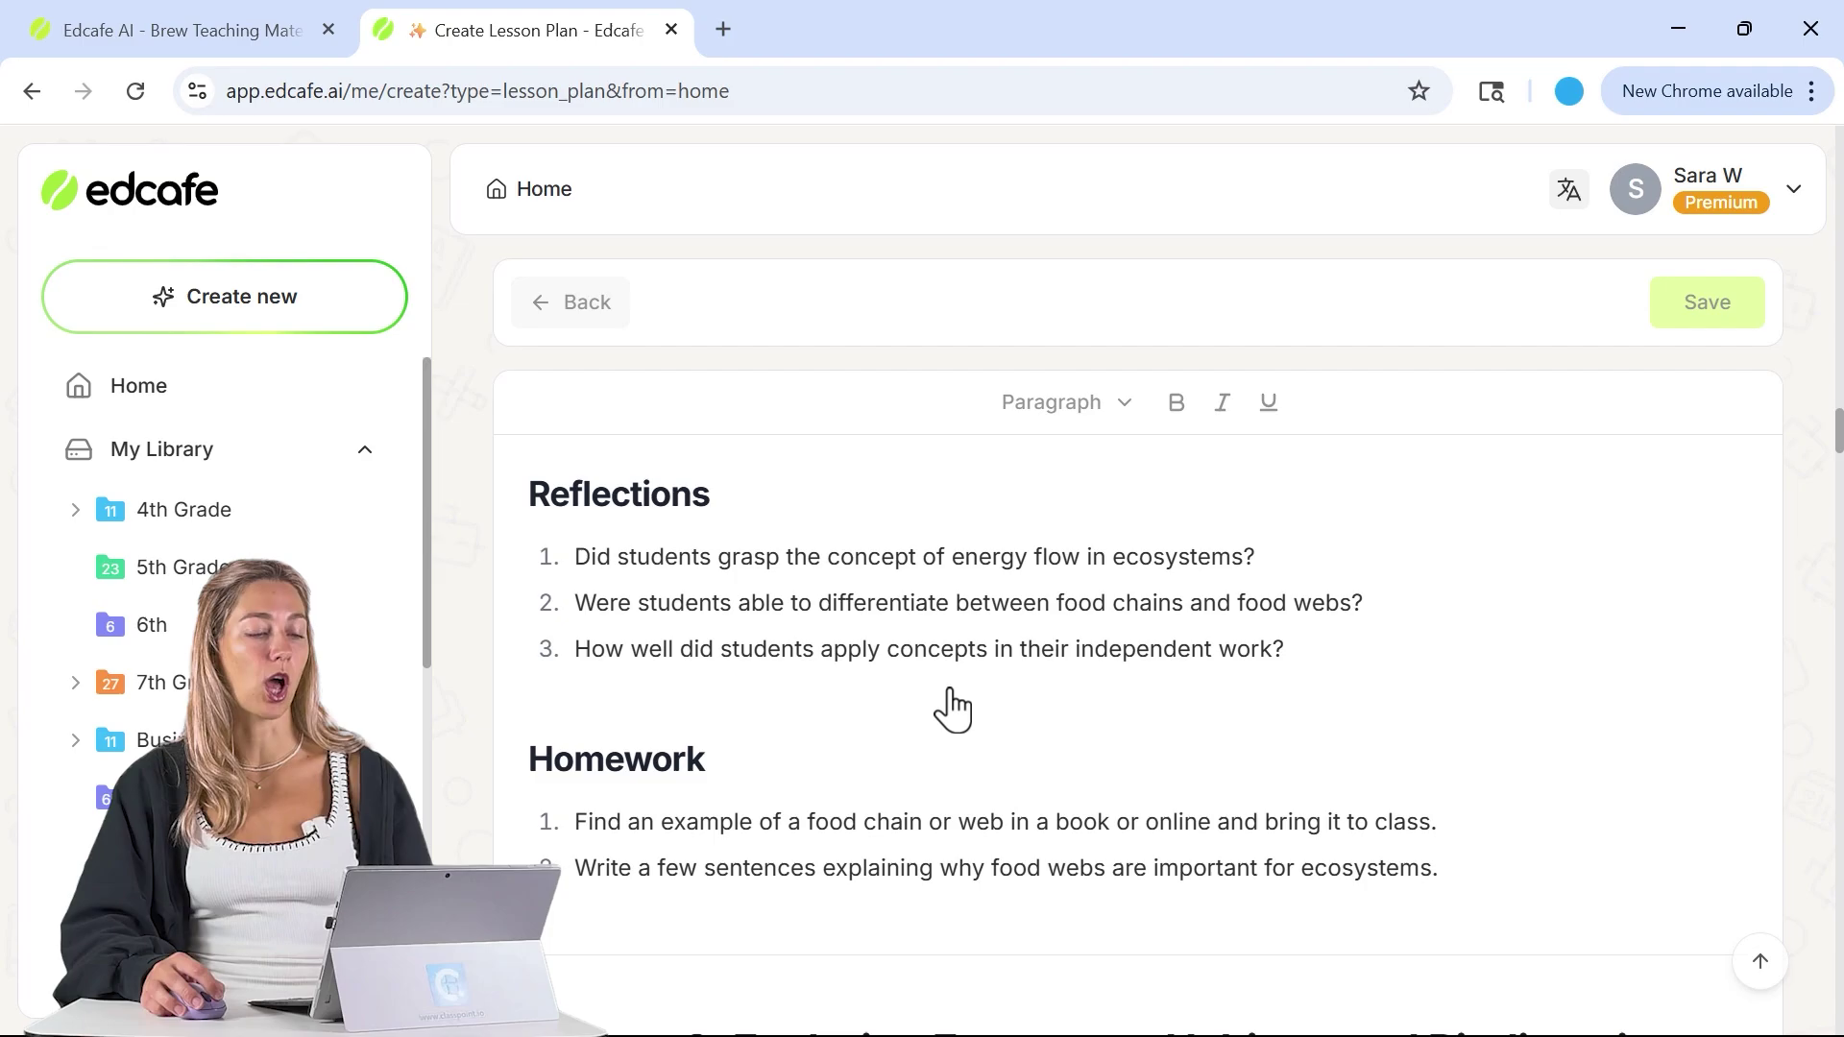
scroll(950, 708, down, 3)
click(1102, 589)
click(1468, 588)
key(Return)
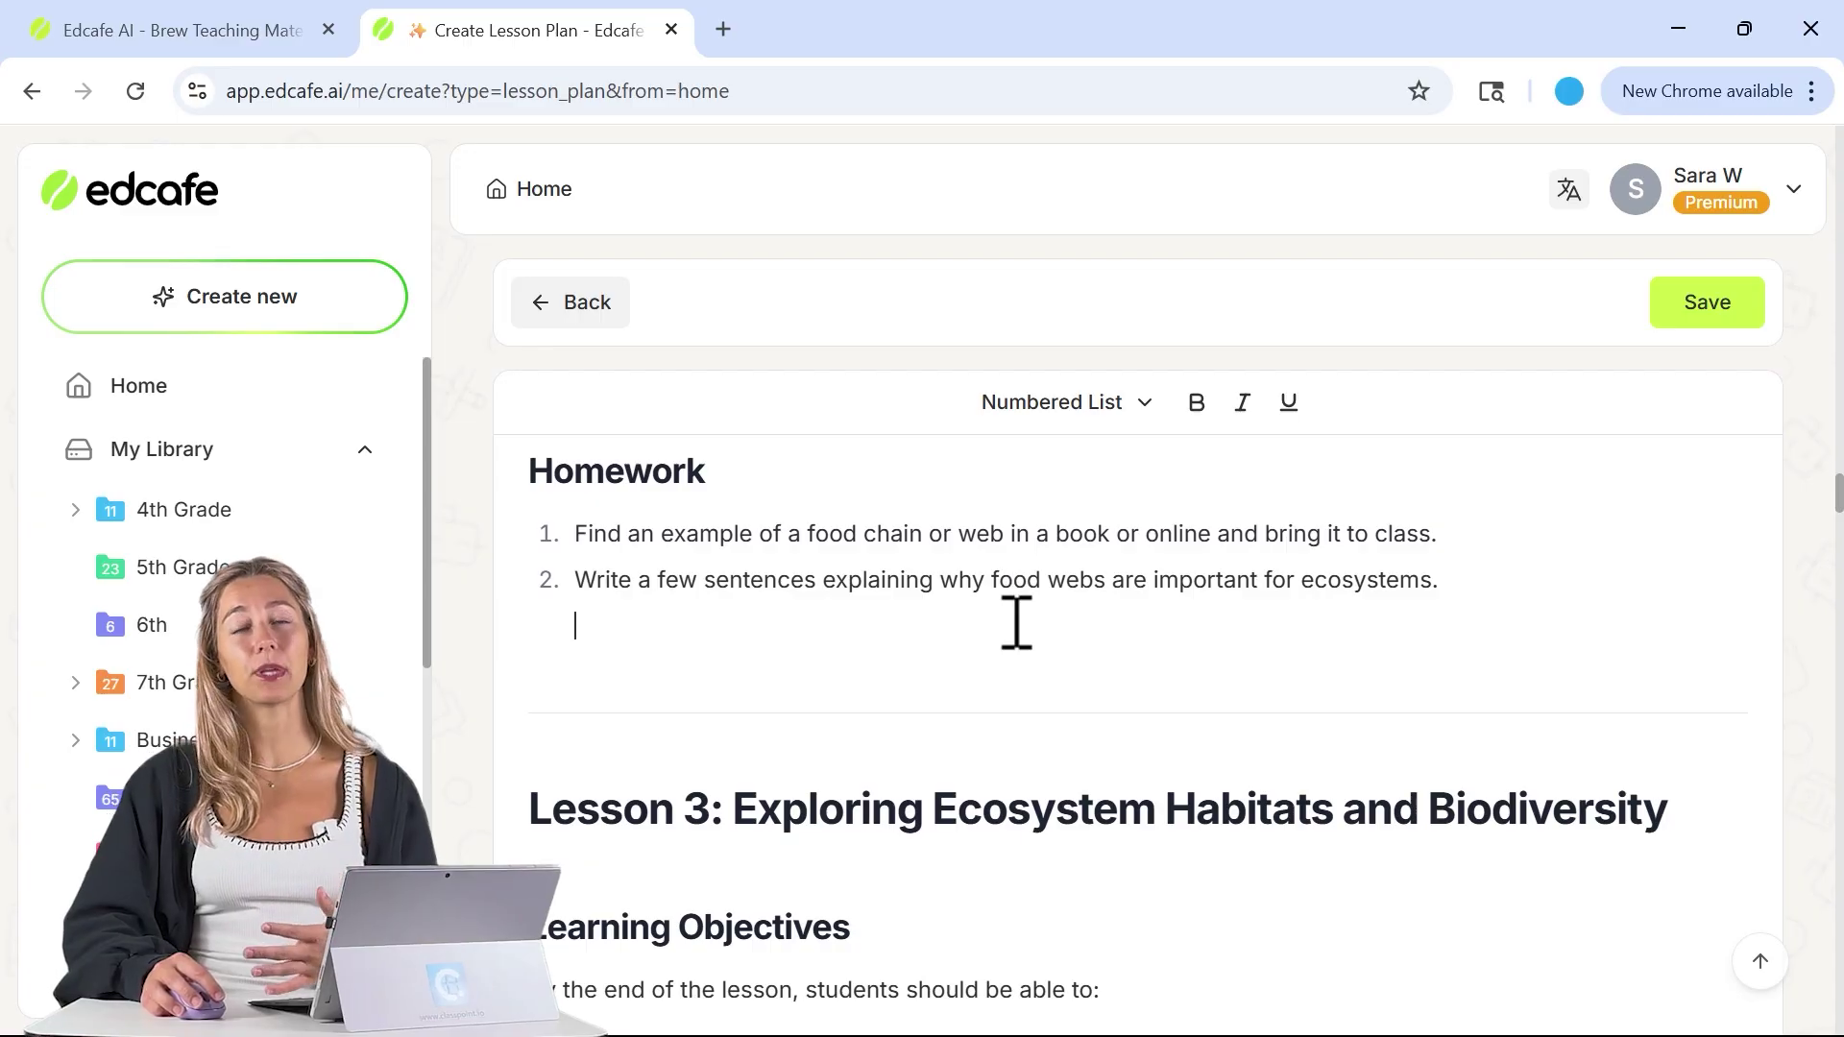
- Append the time-breakdown and extension instructions from the clipboard, then regenerate the plan
click(588, 322)
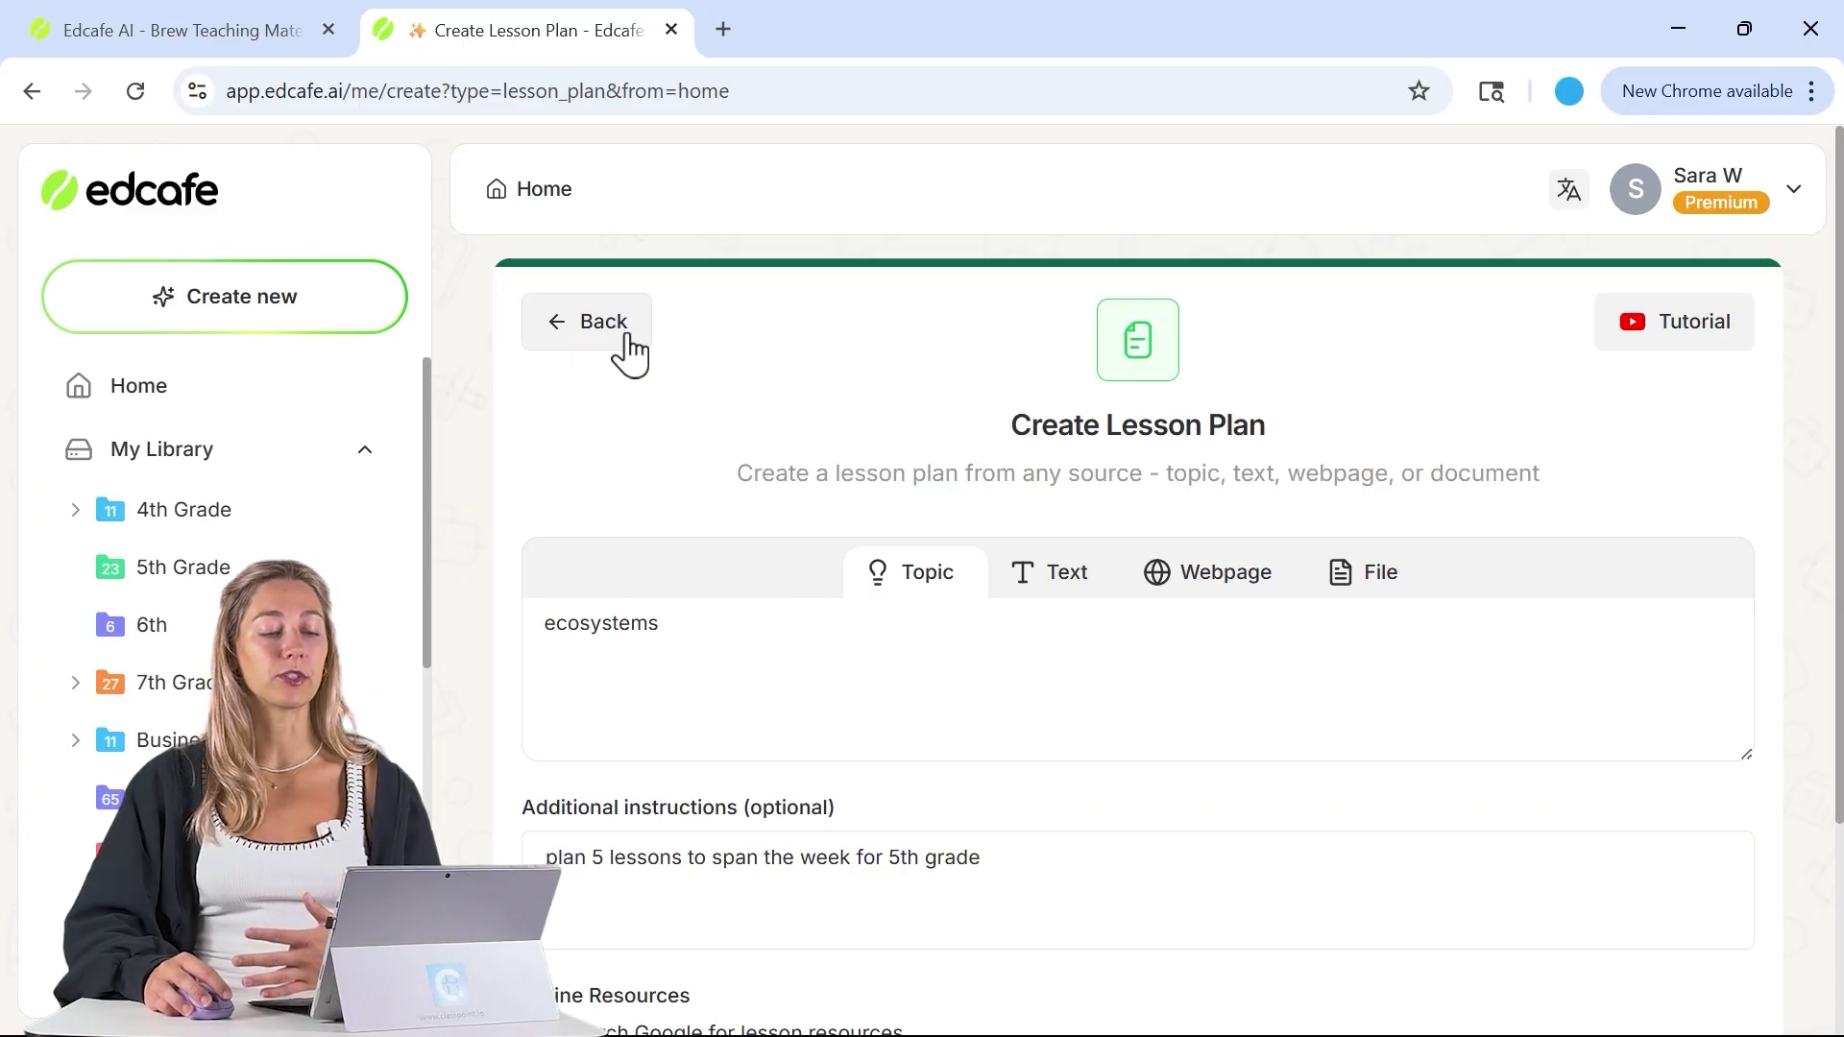
scroll(975, 711, down, 3)
click(1021, 593)
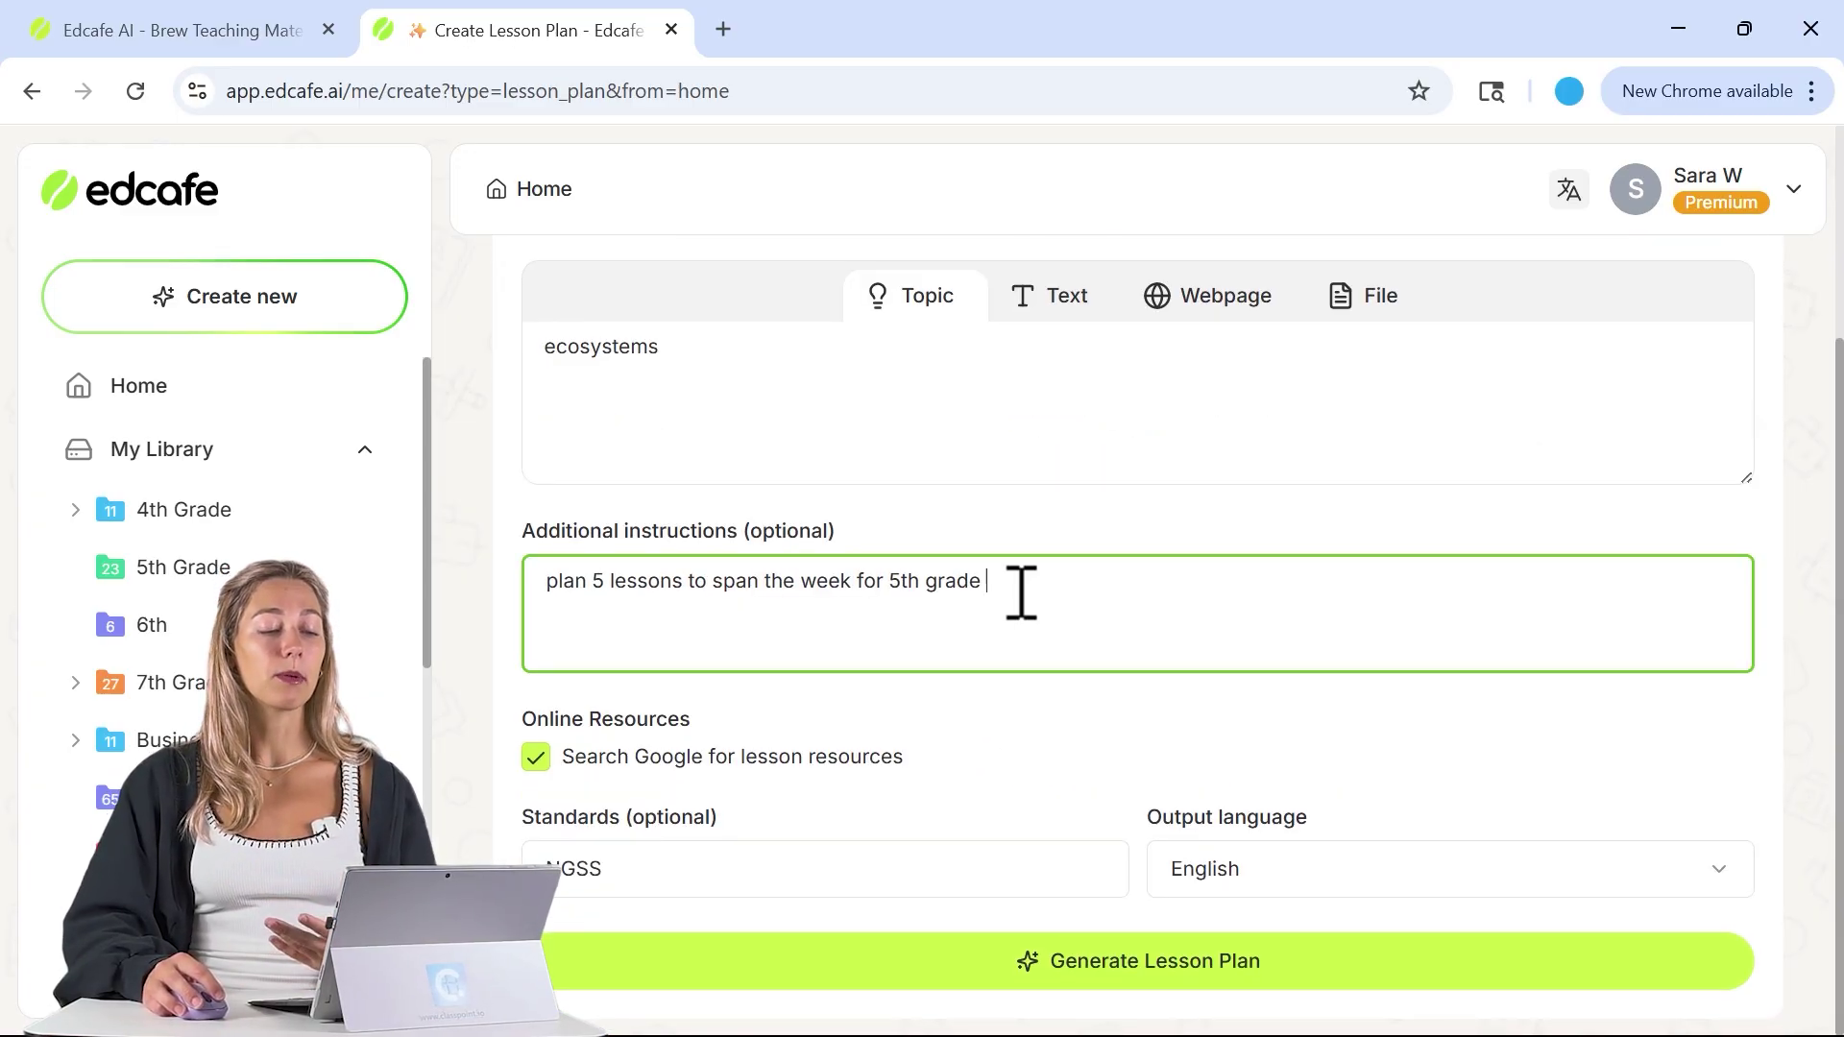
key(super+v)
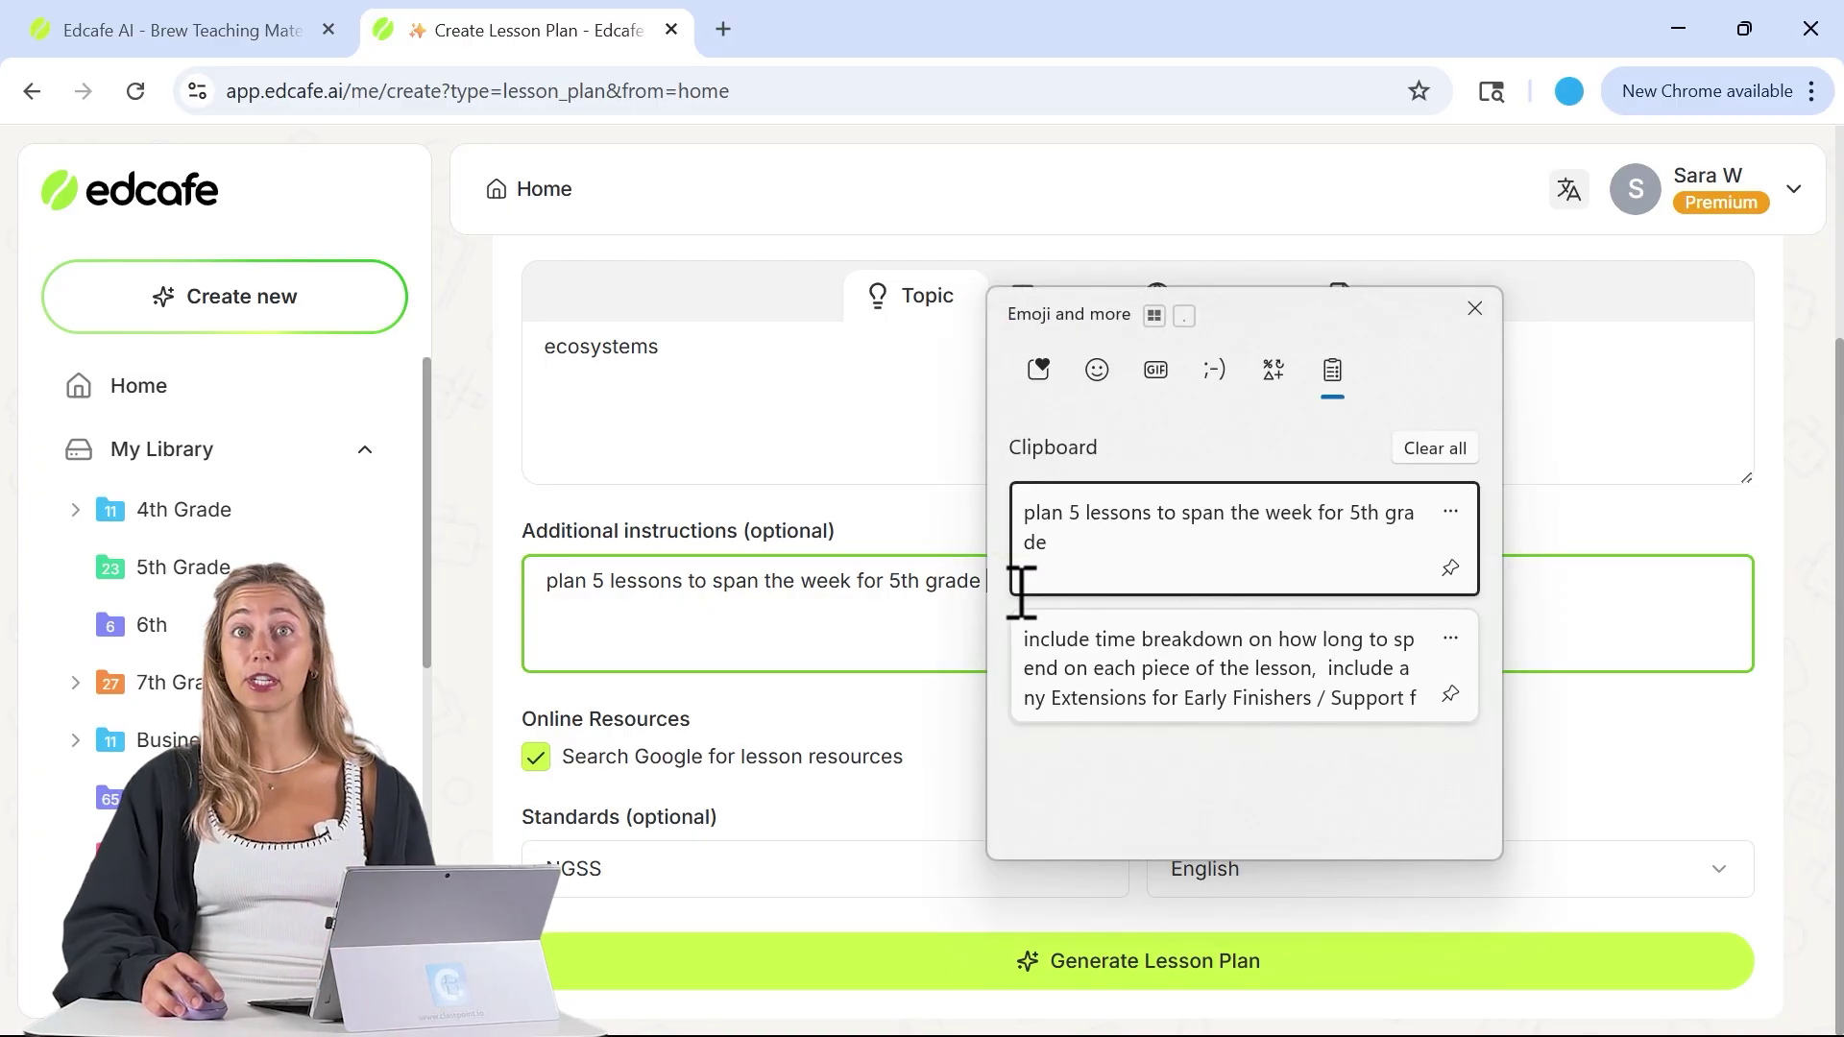
click(1154, 665)
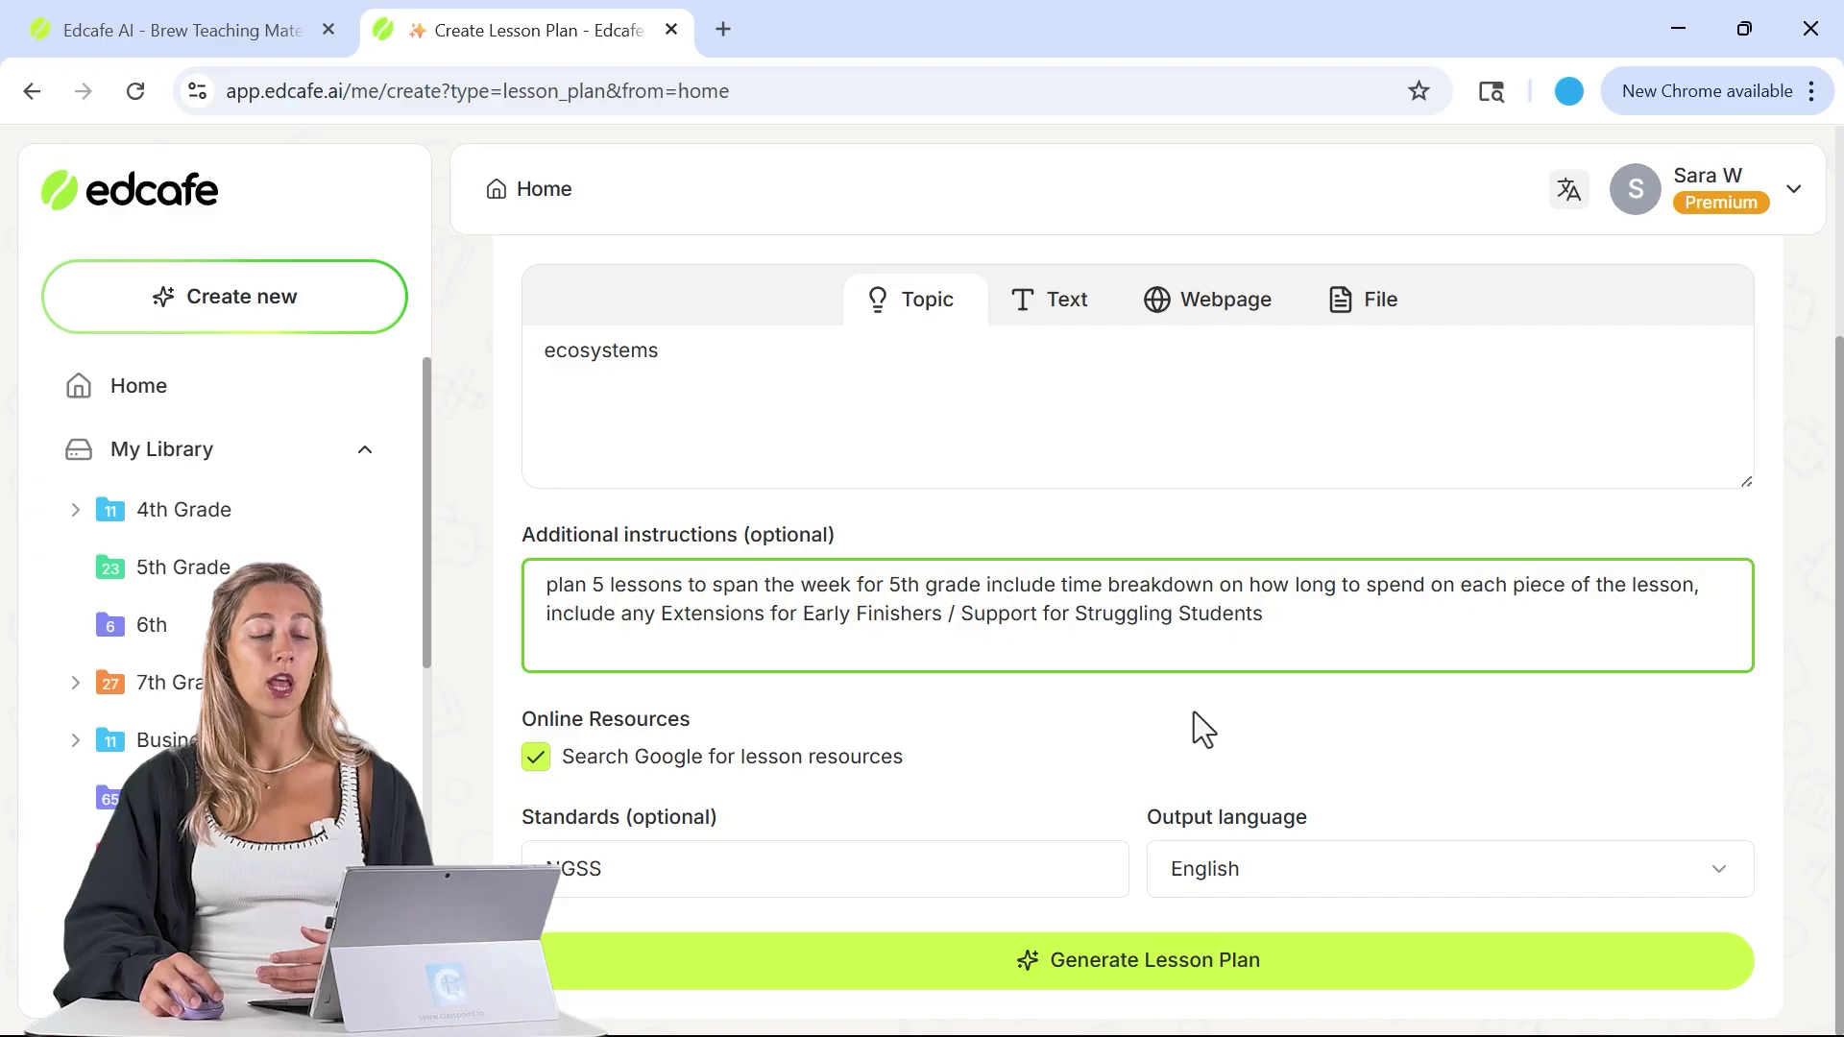
click(1222, 963)
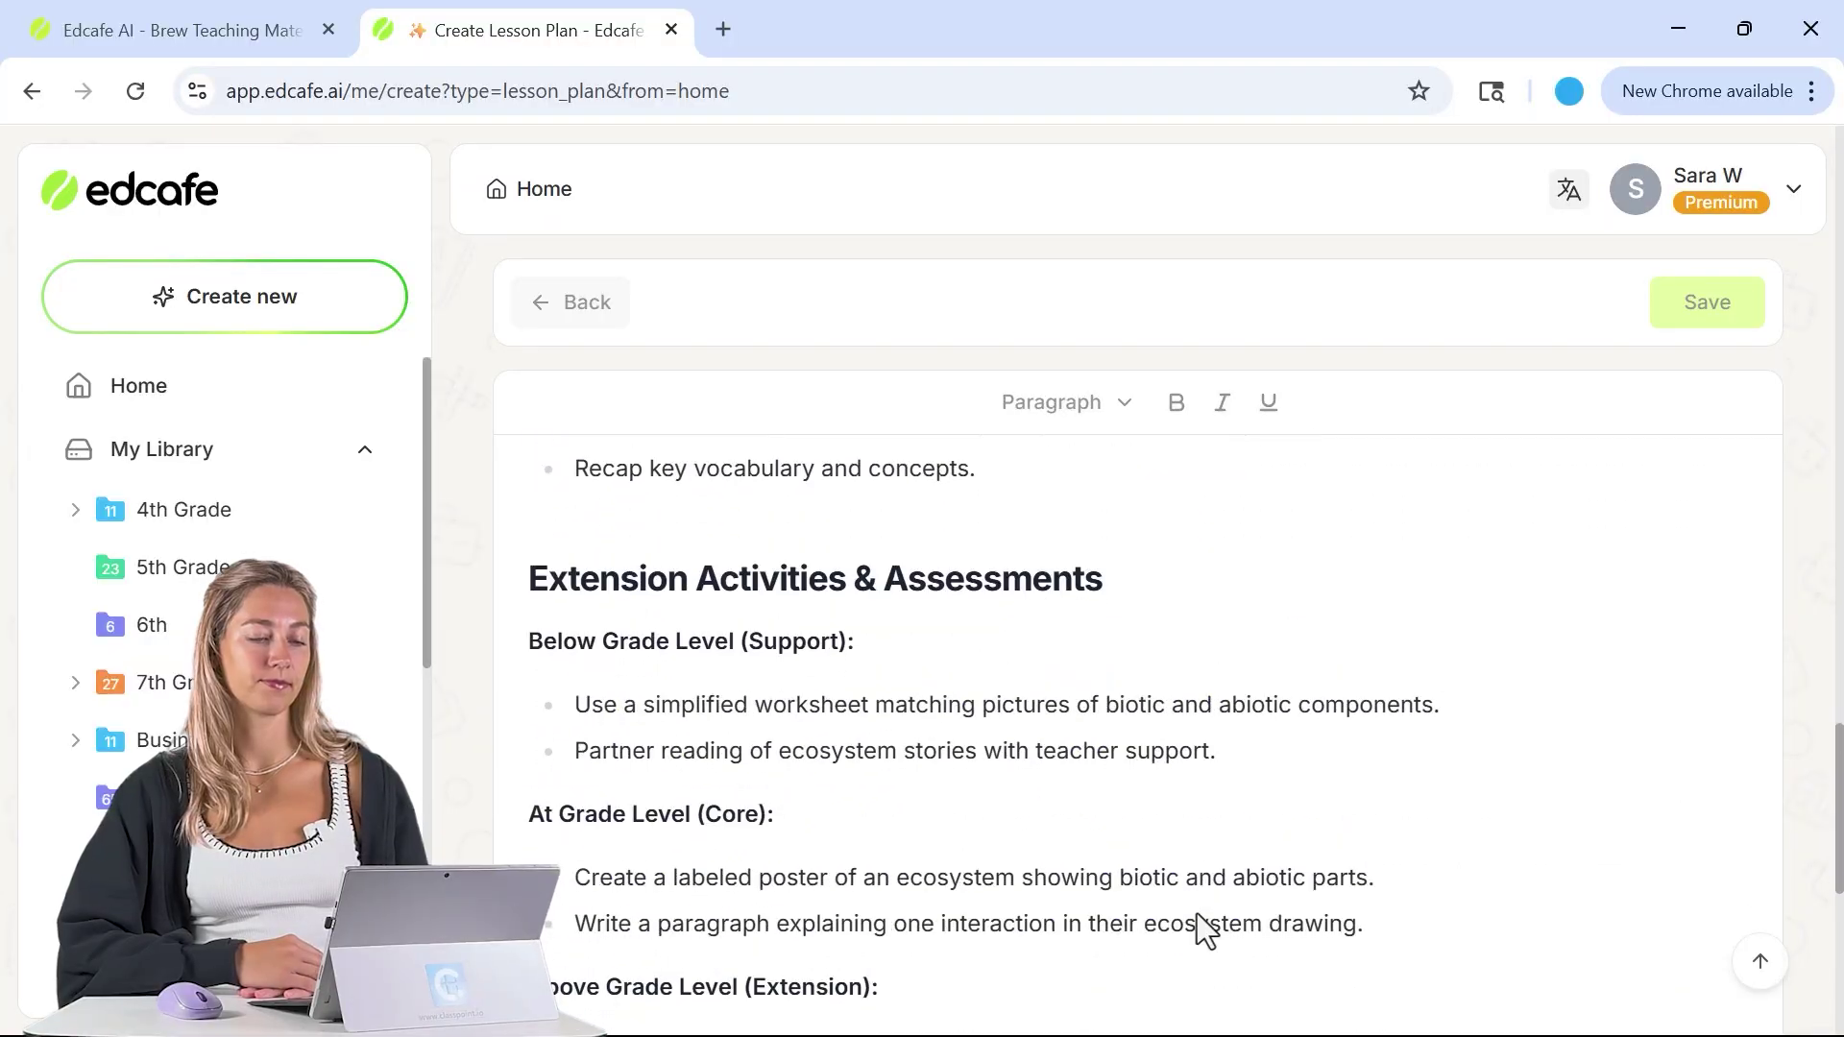
- Scroll through the regenerated plan to review timed procedure steps, Reflections and Homework
scroll(1162, 749, up, 10)
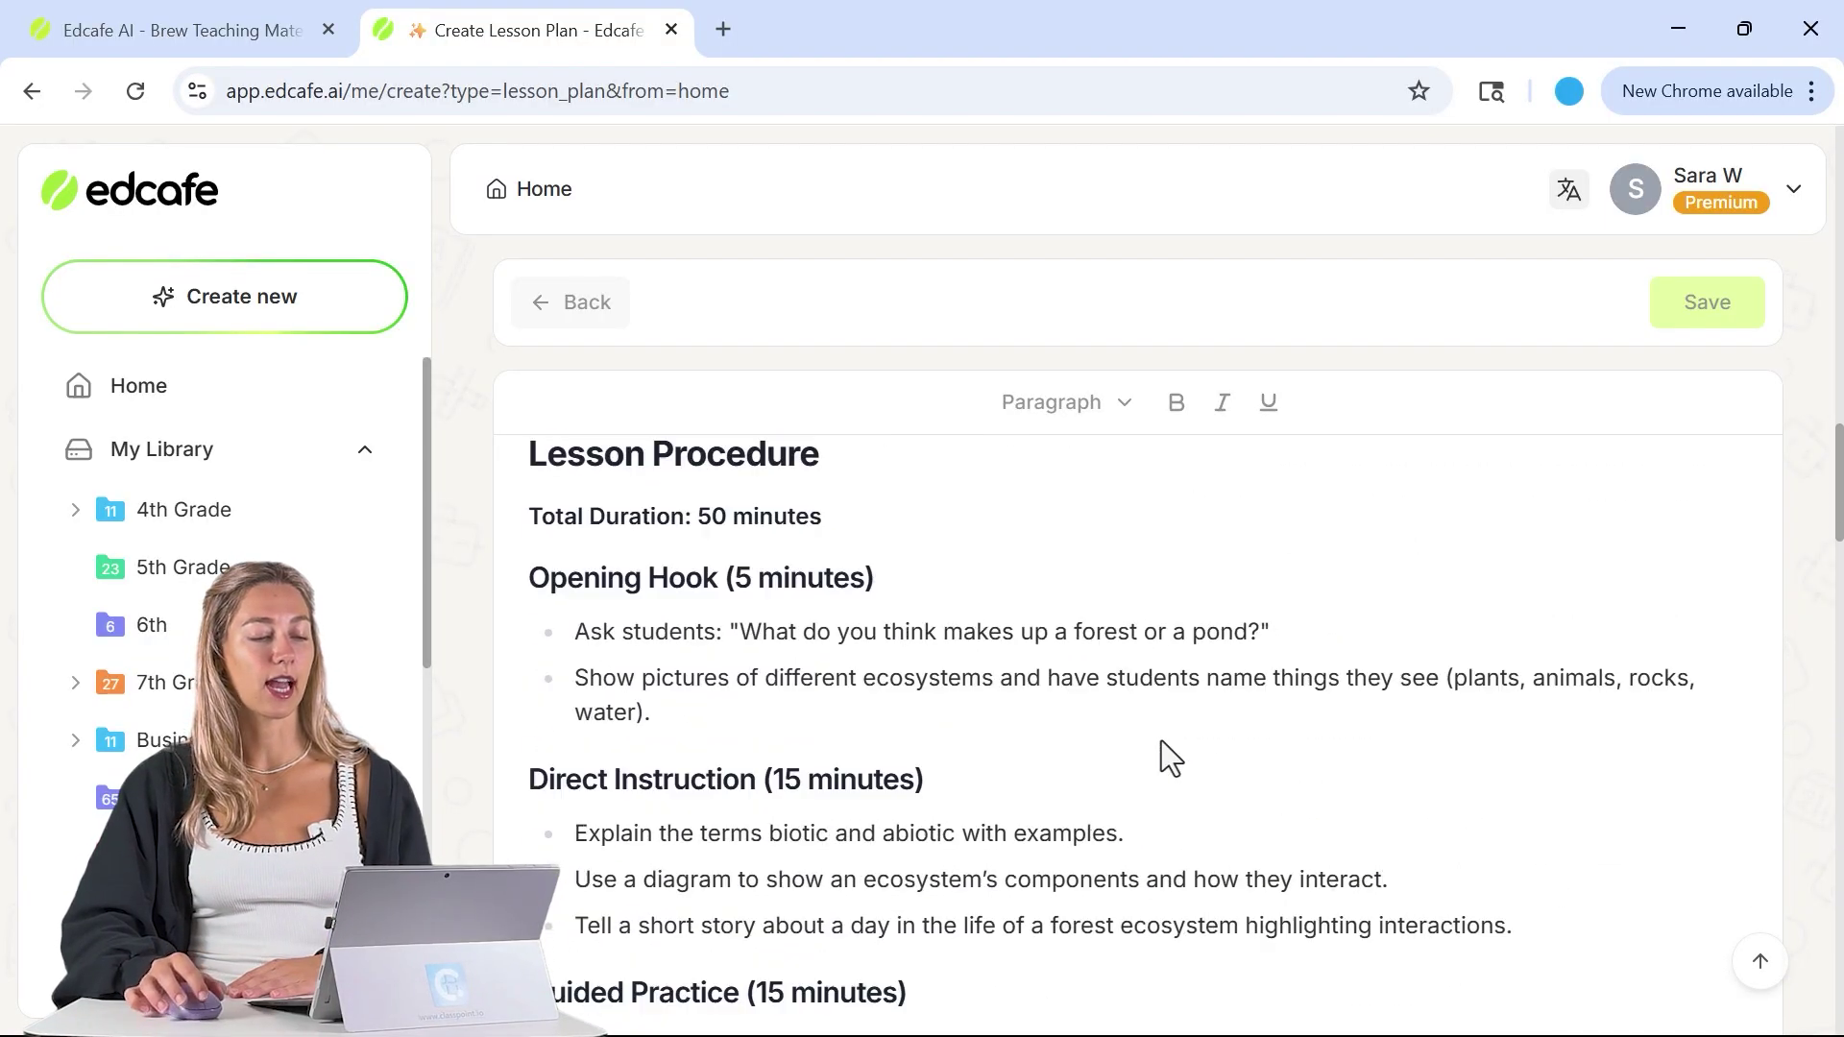
scroll(1167, 754, up, 10)
scroll(1133, 747, down, 10)
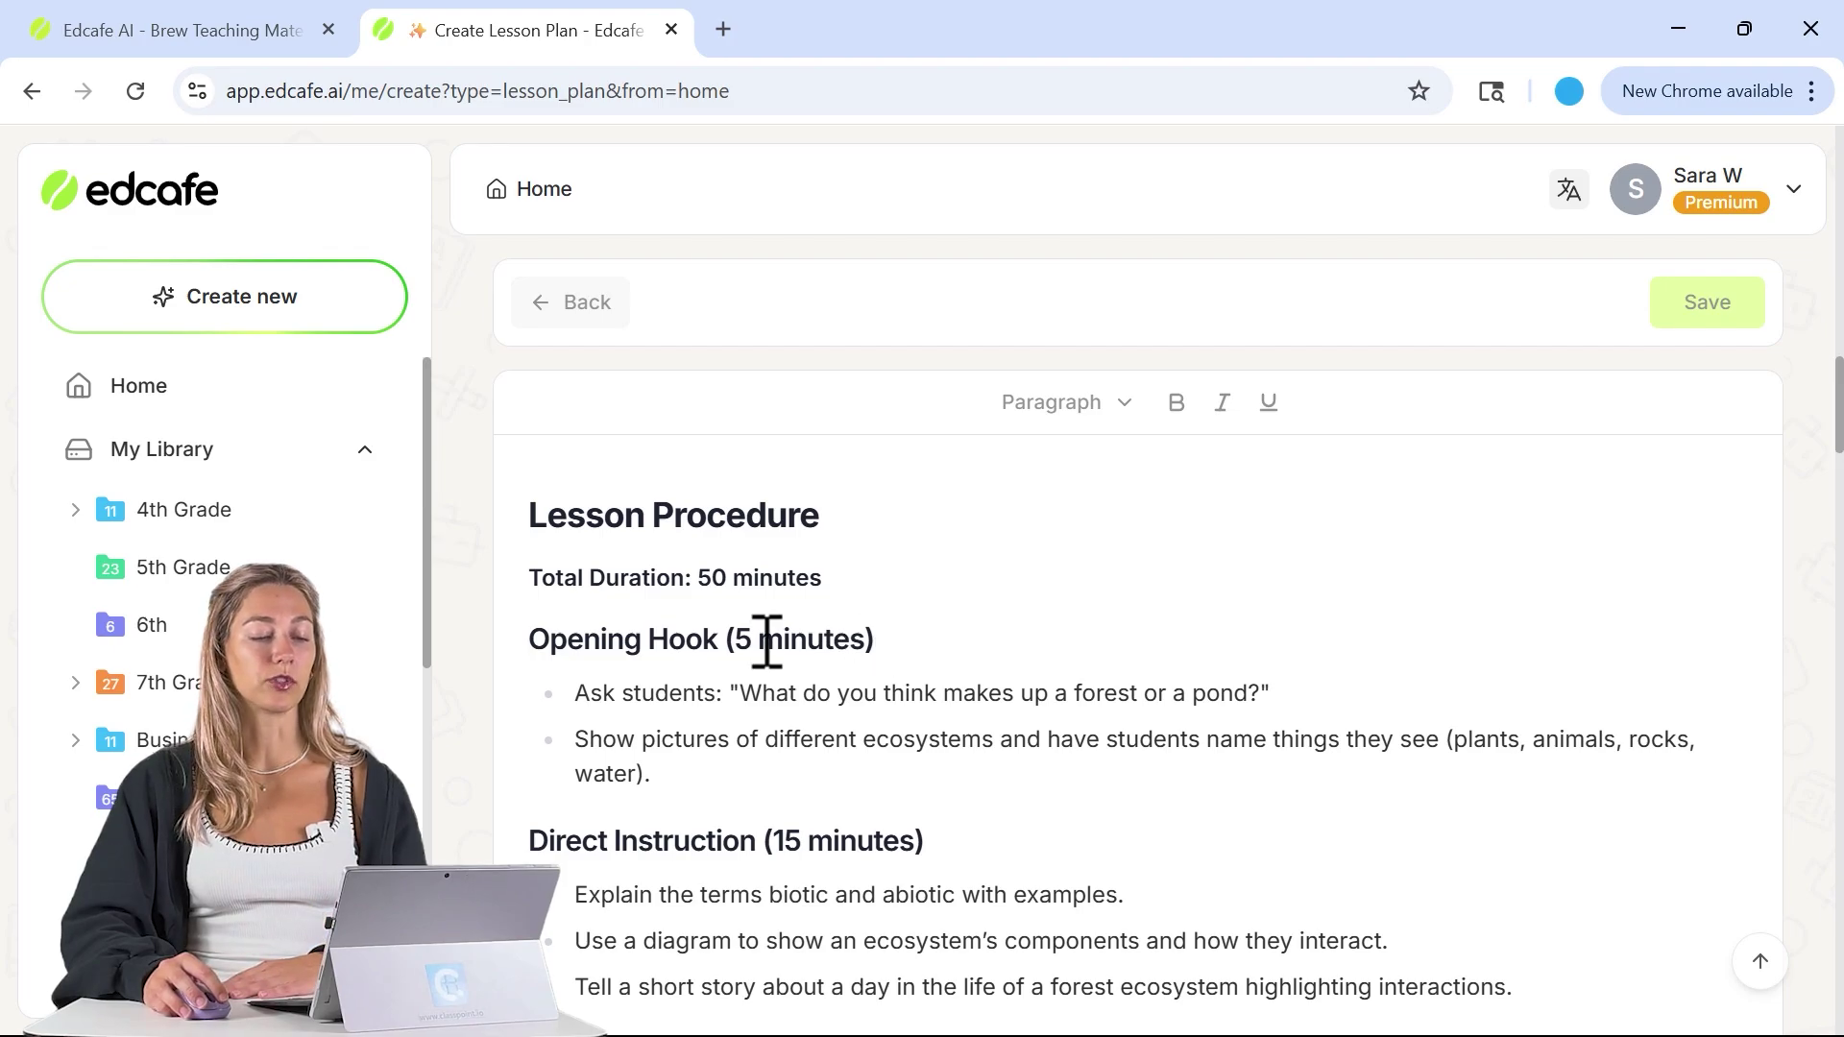
scroll(797, 826, down, 5)
scroll(884, 807, down, 4)
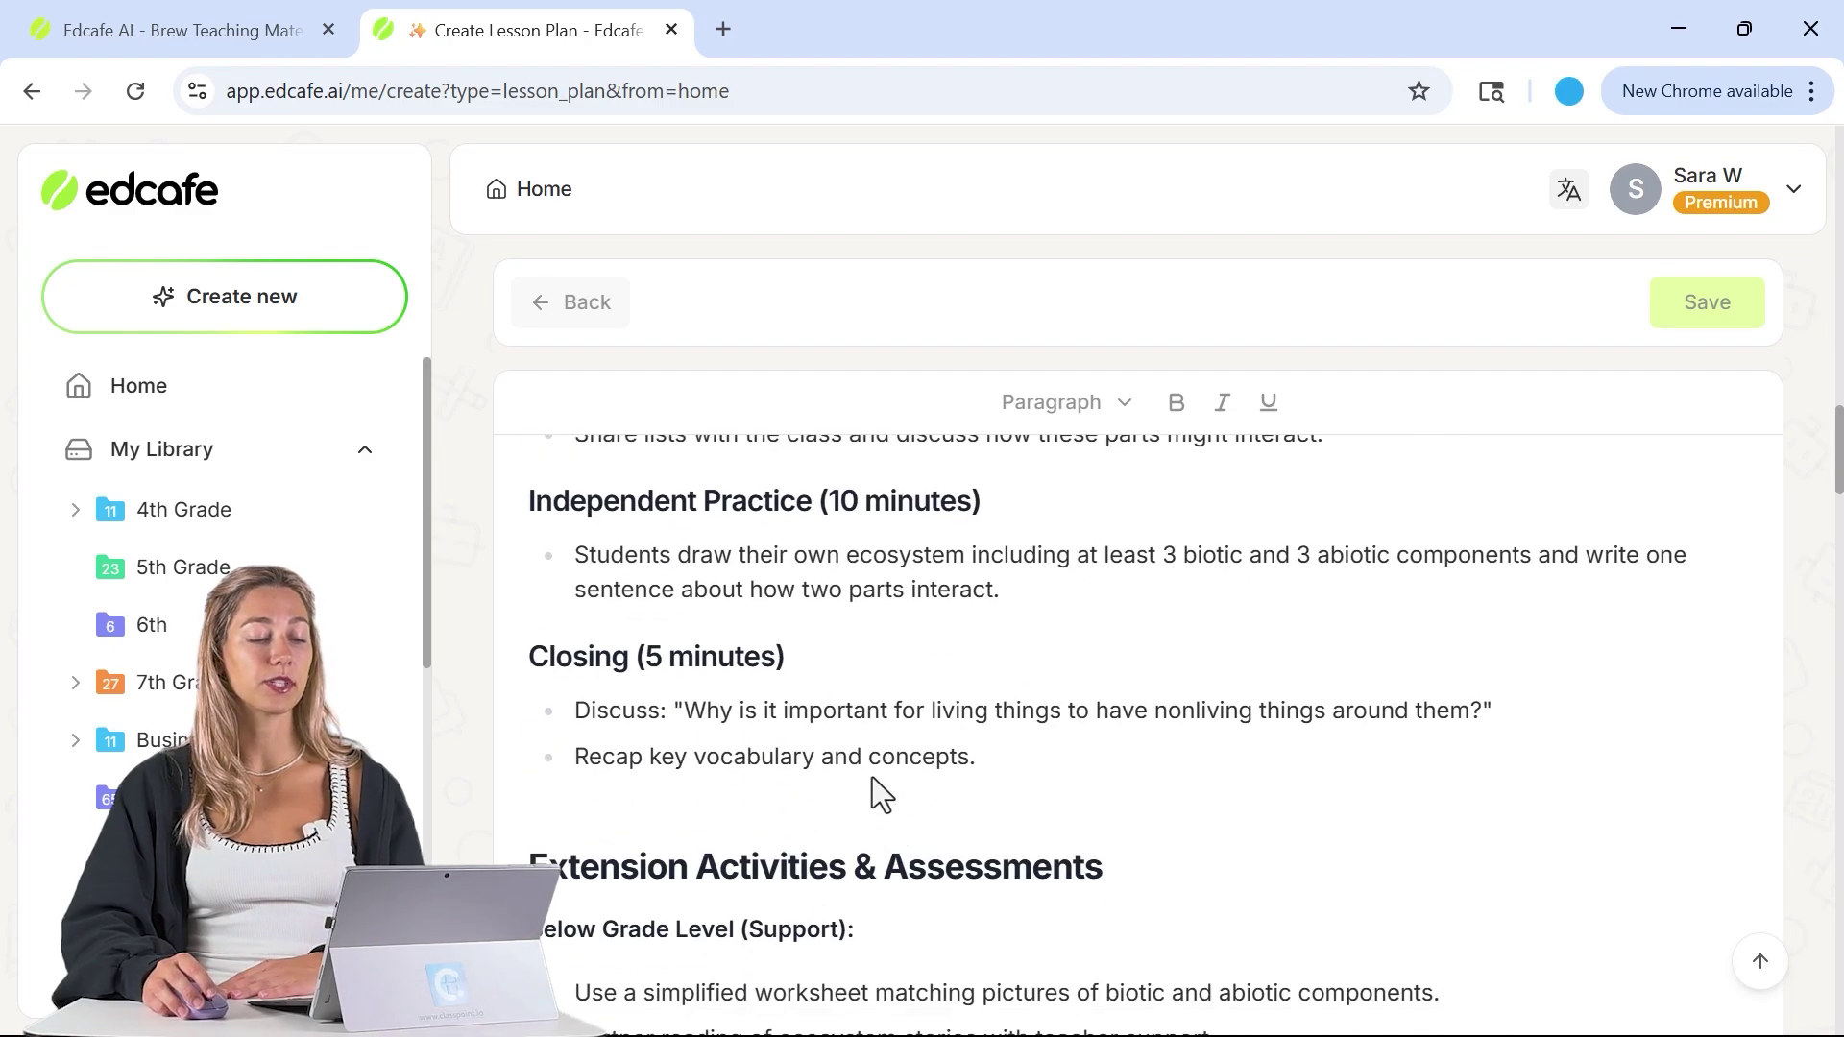
scroll(888, 769, down, 4)
scroll(737, 571, down, 7)
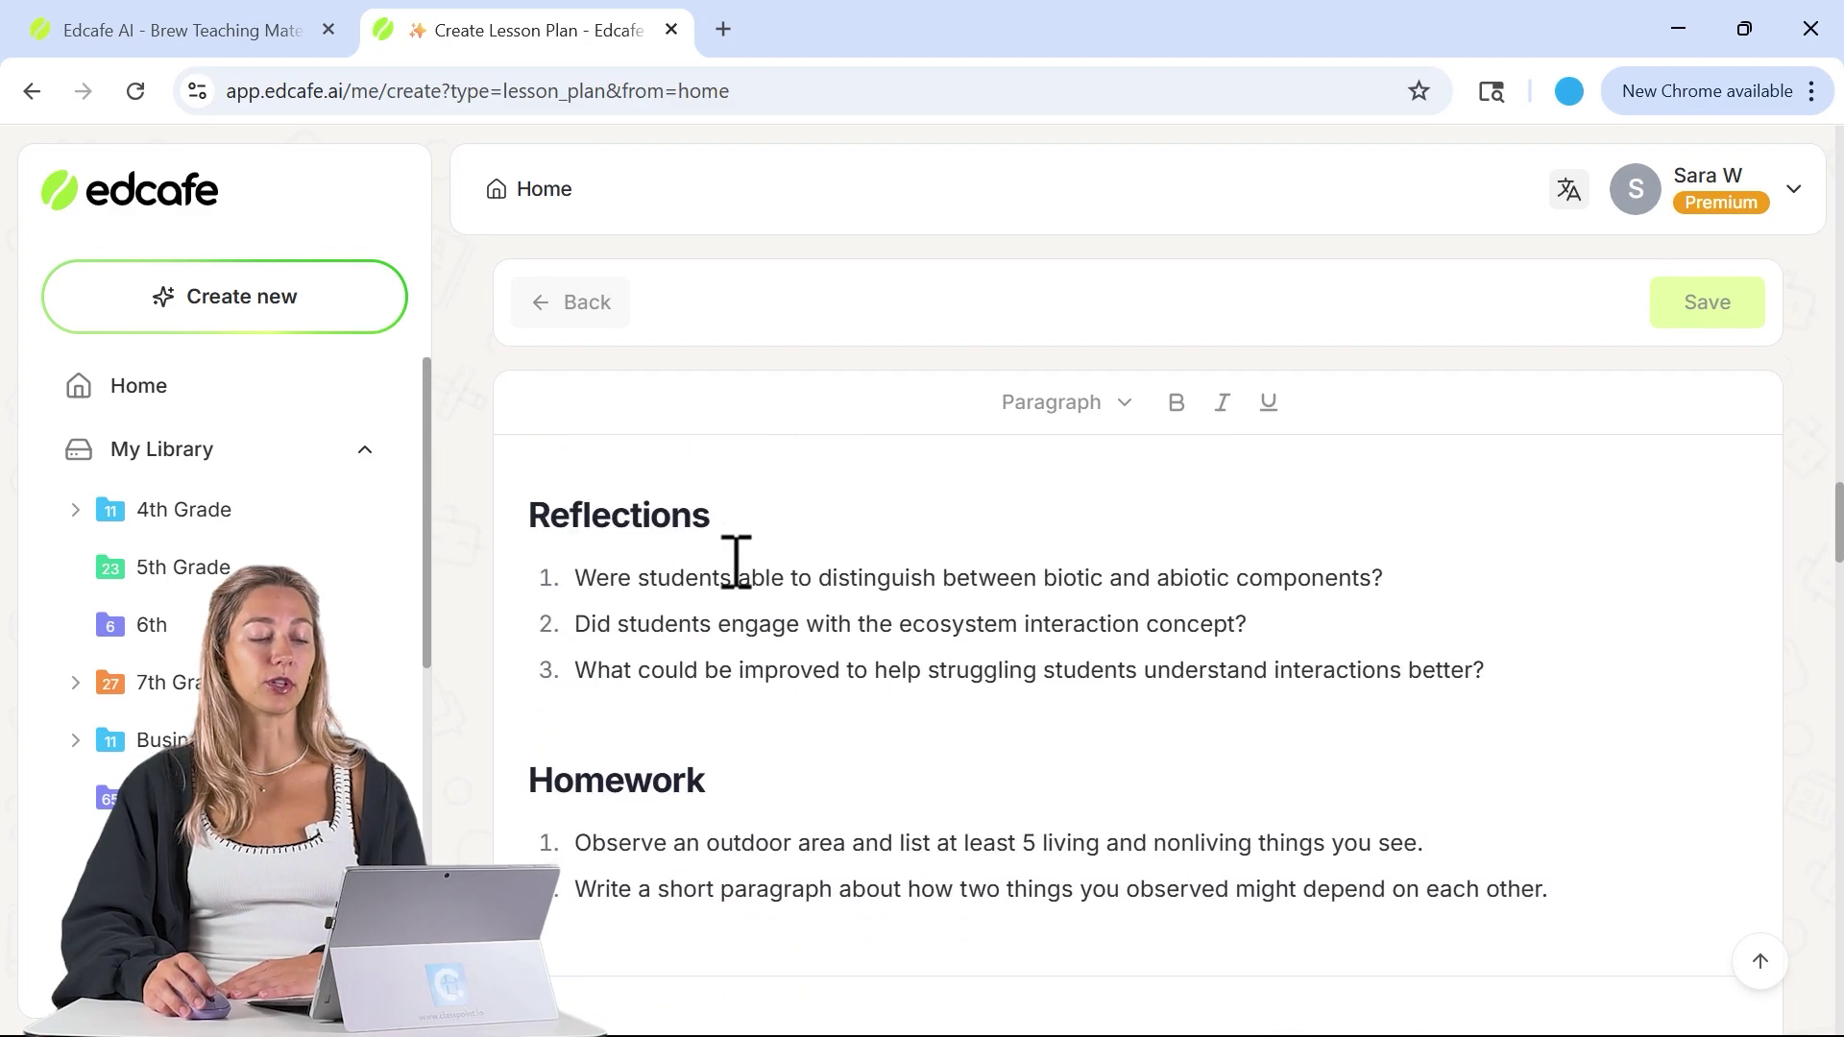
scroll(753, 577, up, 5)
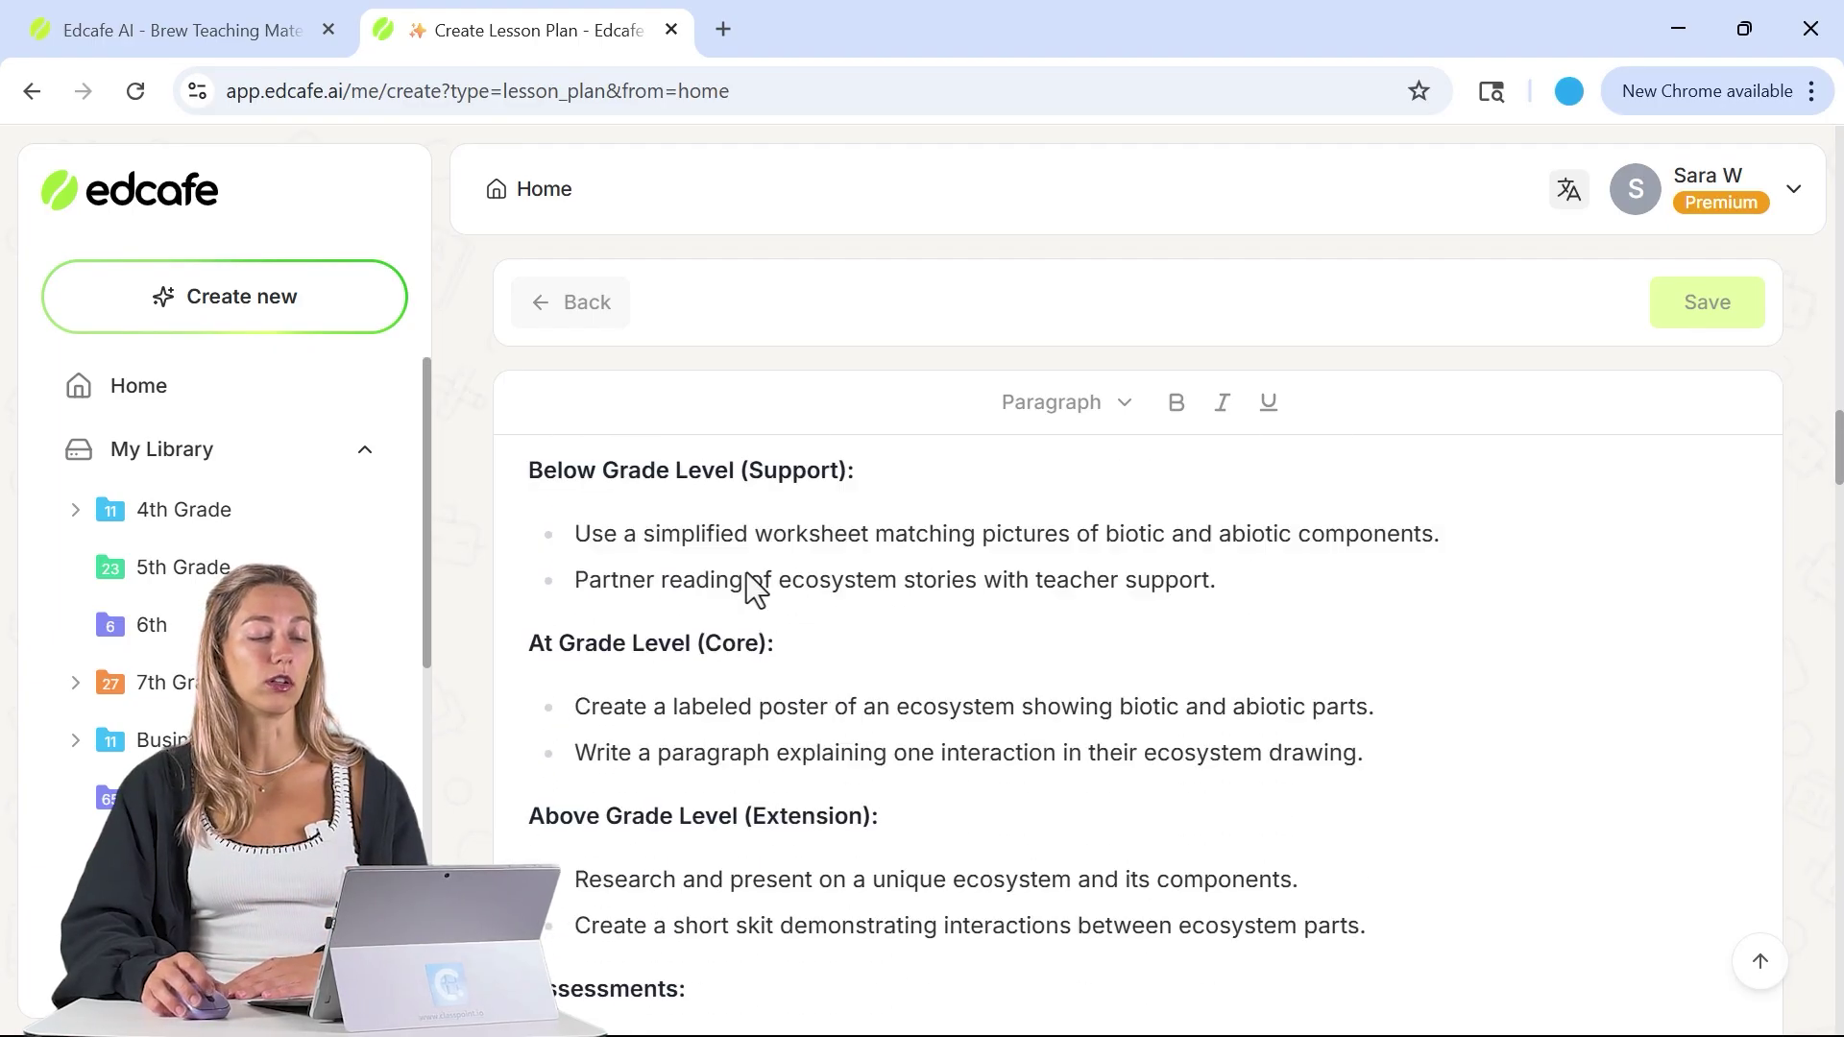
scroll(756, 587, up, 1)
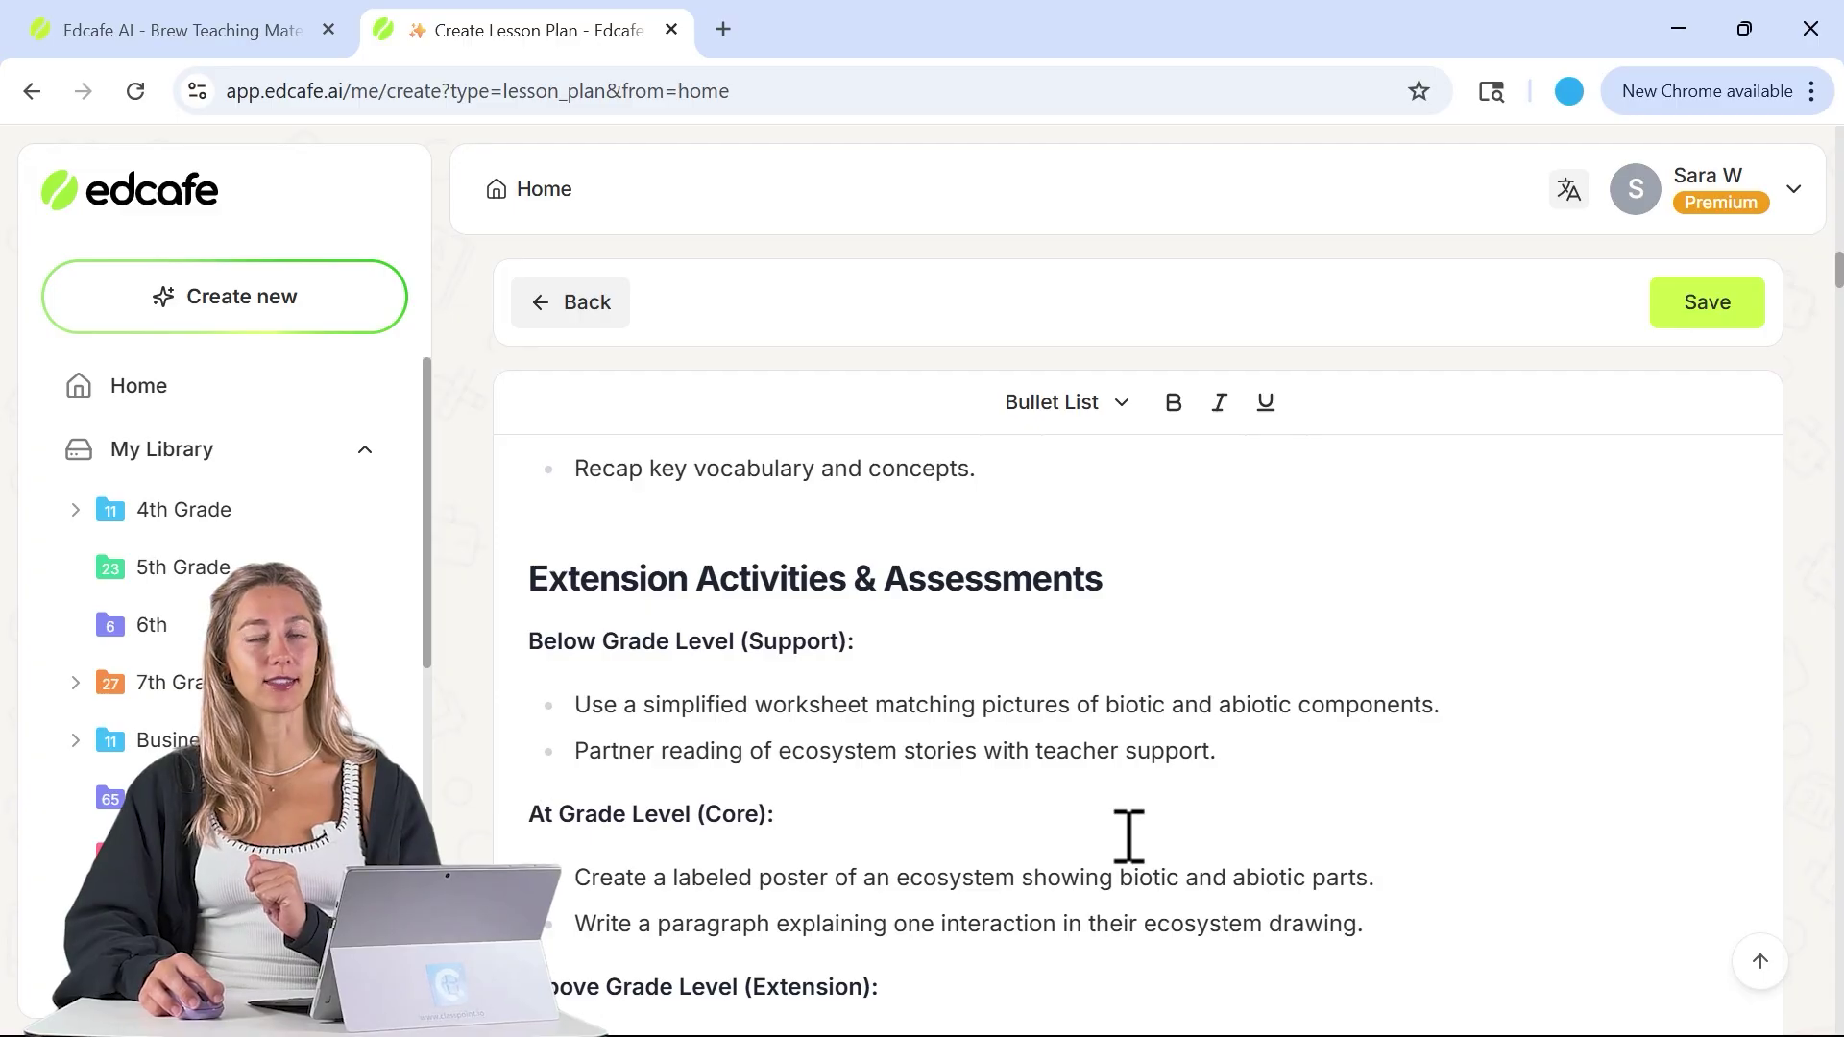
- Save the plan with the auto-generated name 'Ecosystem Explorations for 5th Graders' in 5th Grade
click(1702, 317)
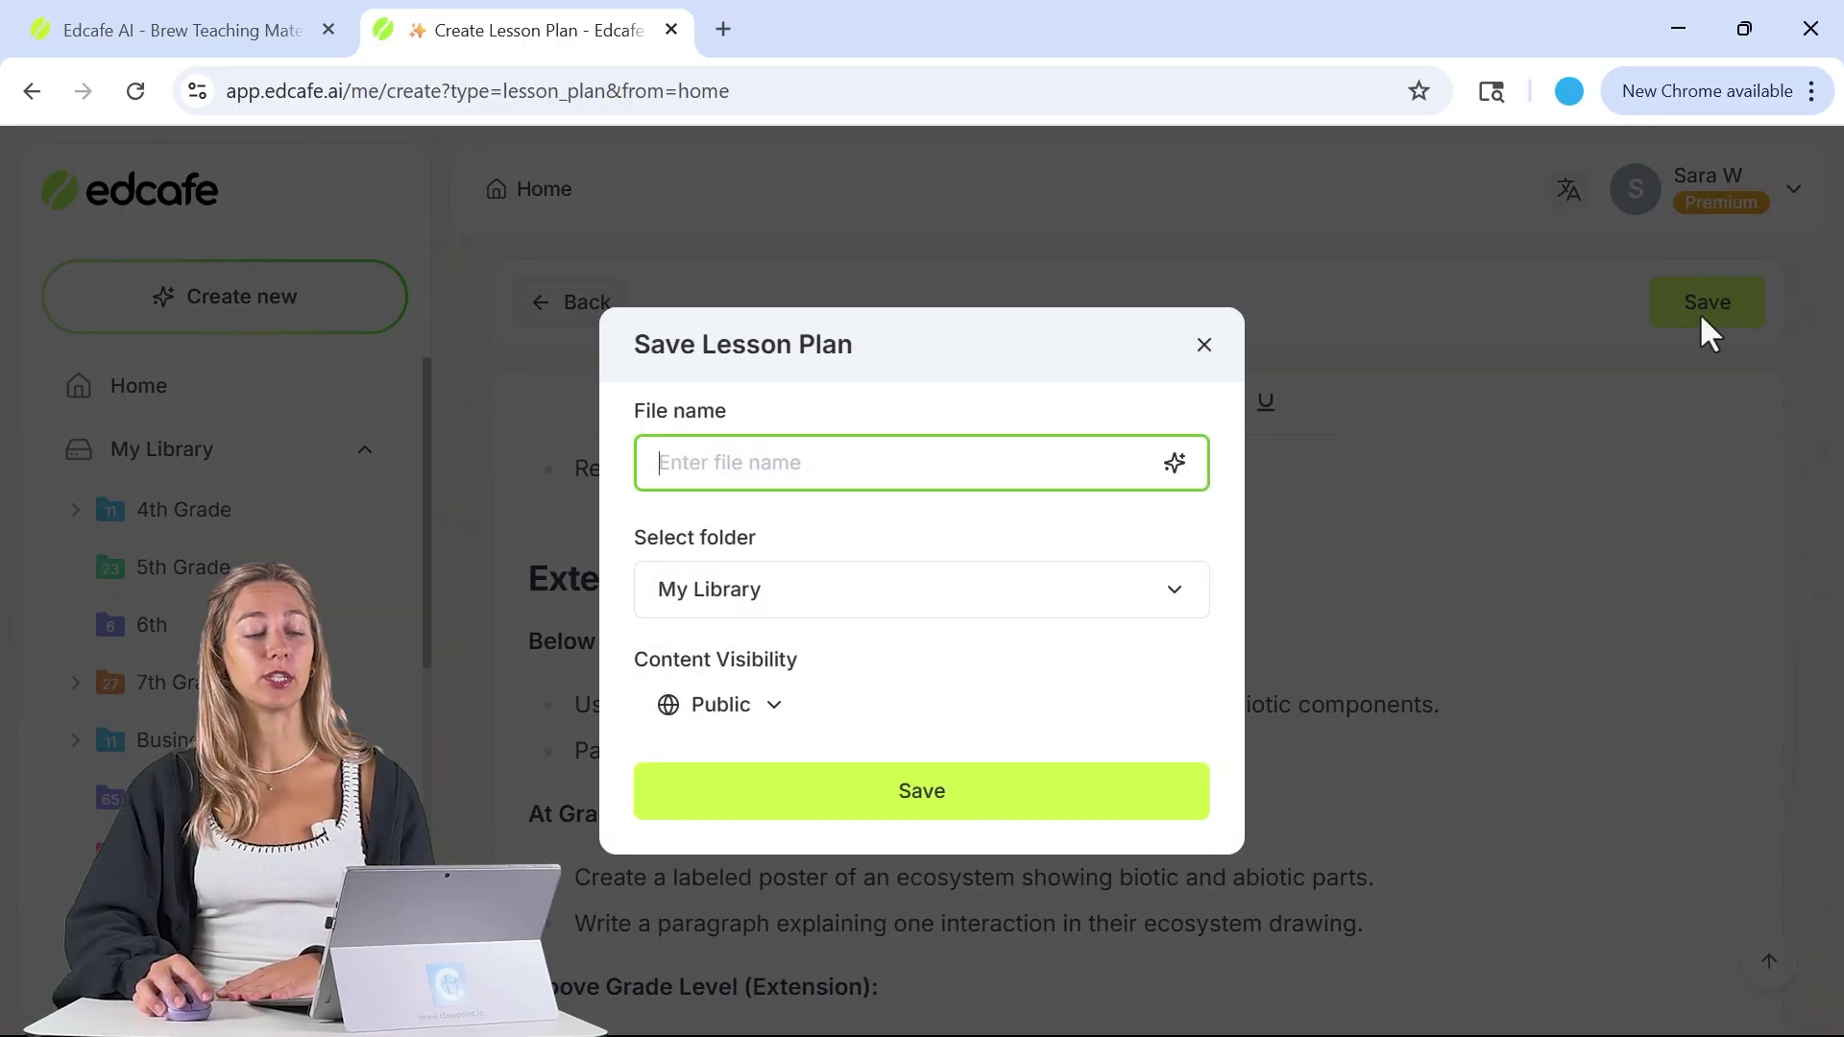
click(1174, 464)
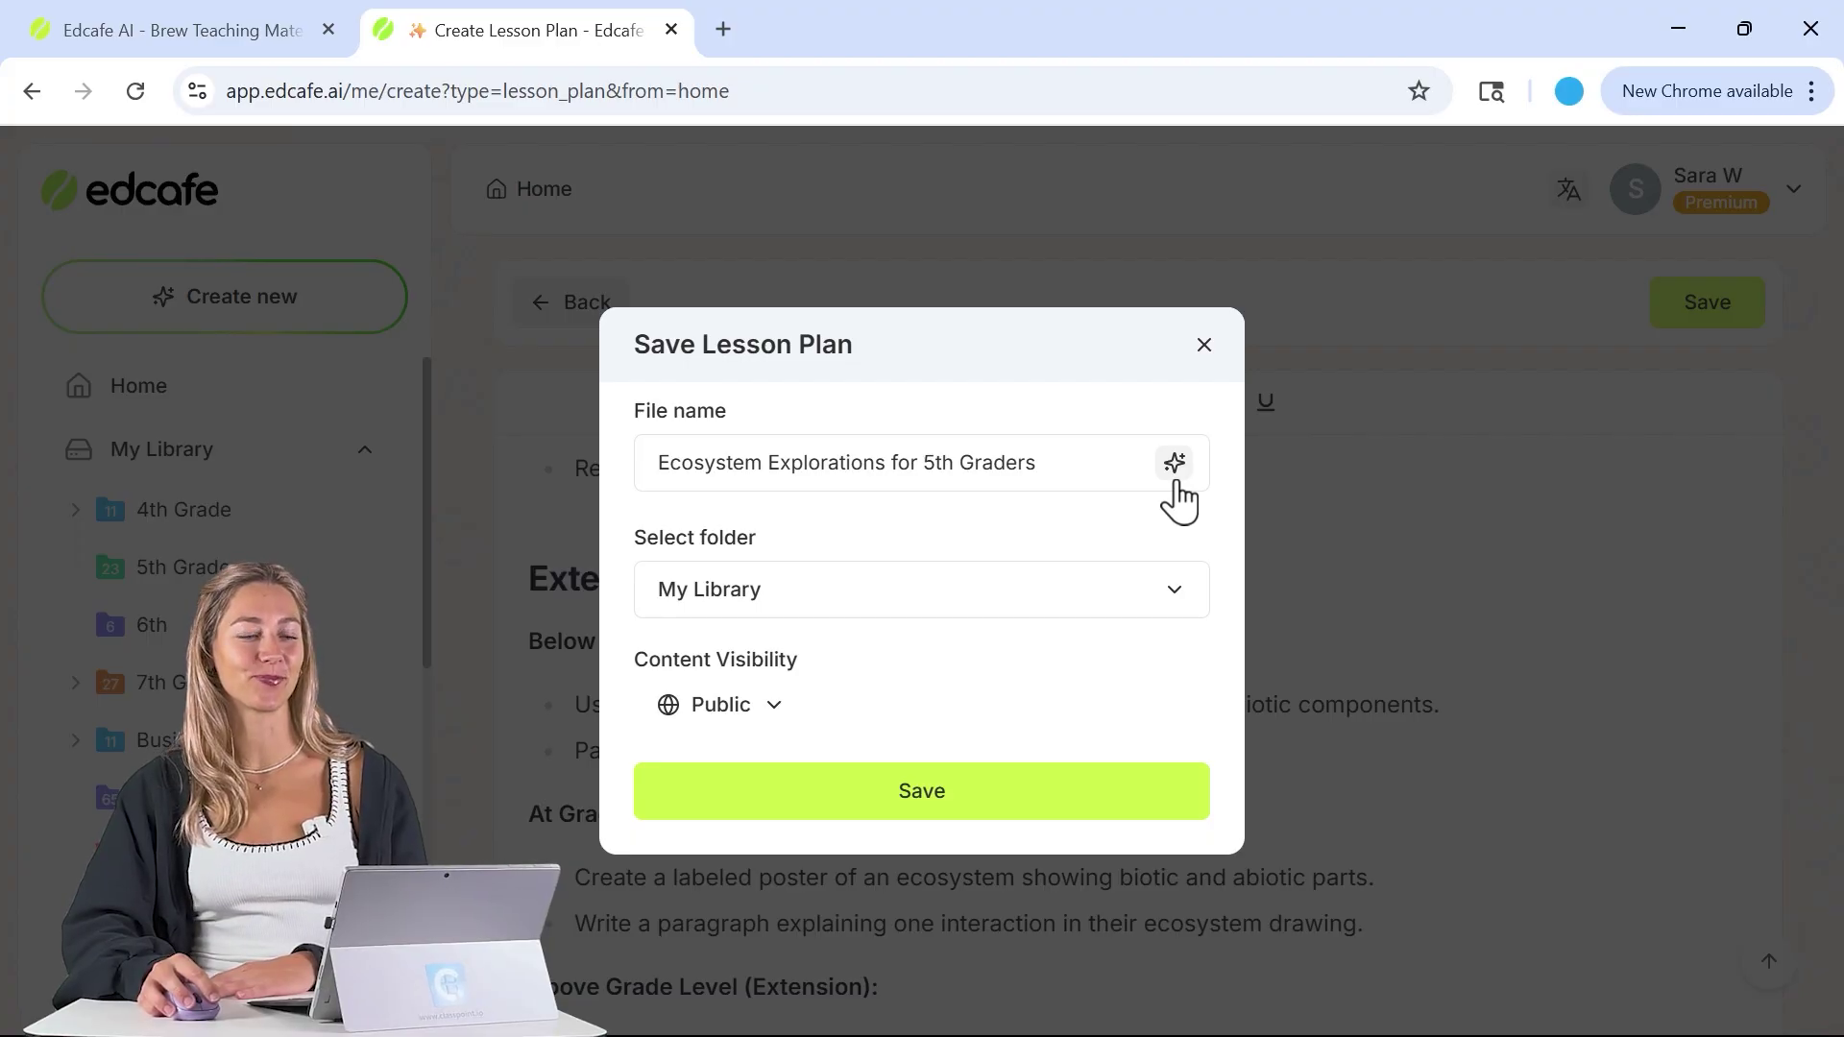
click(1099, 610)
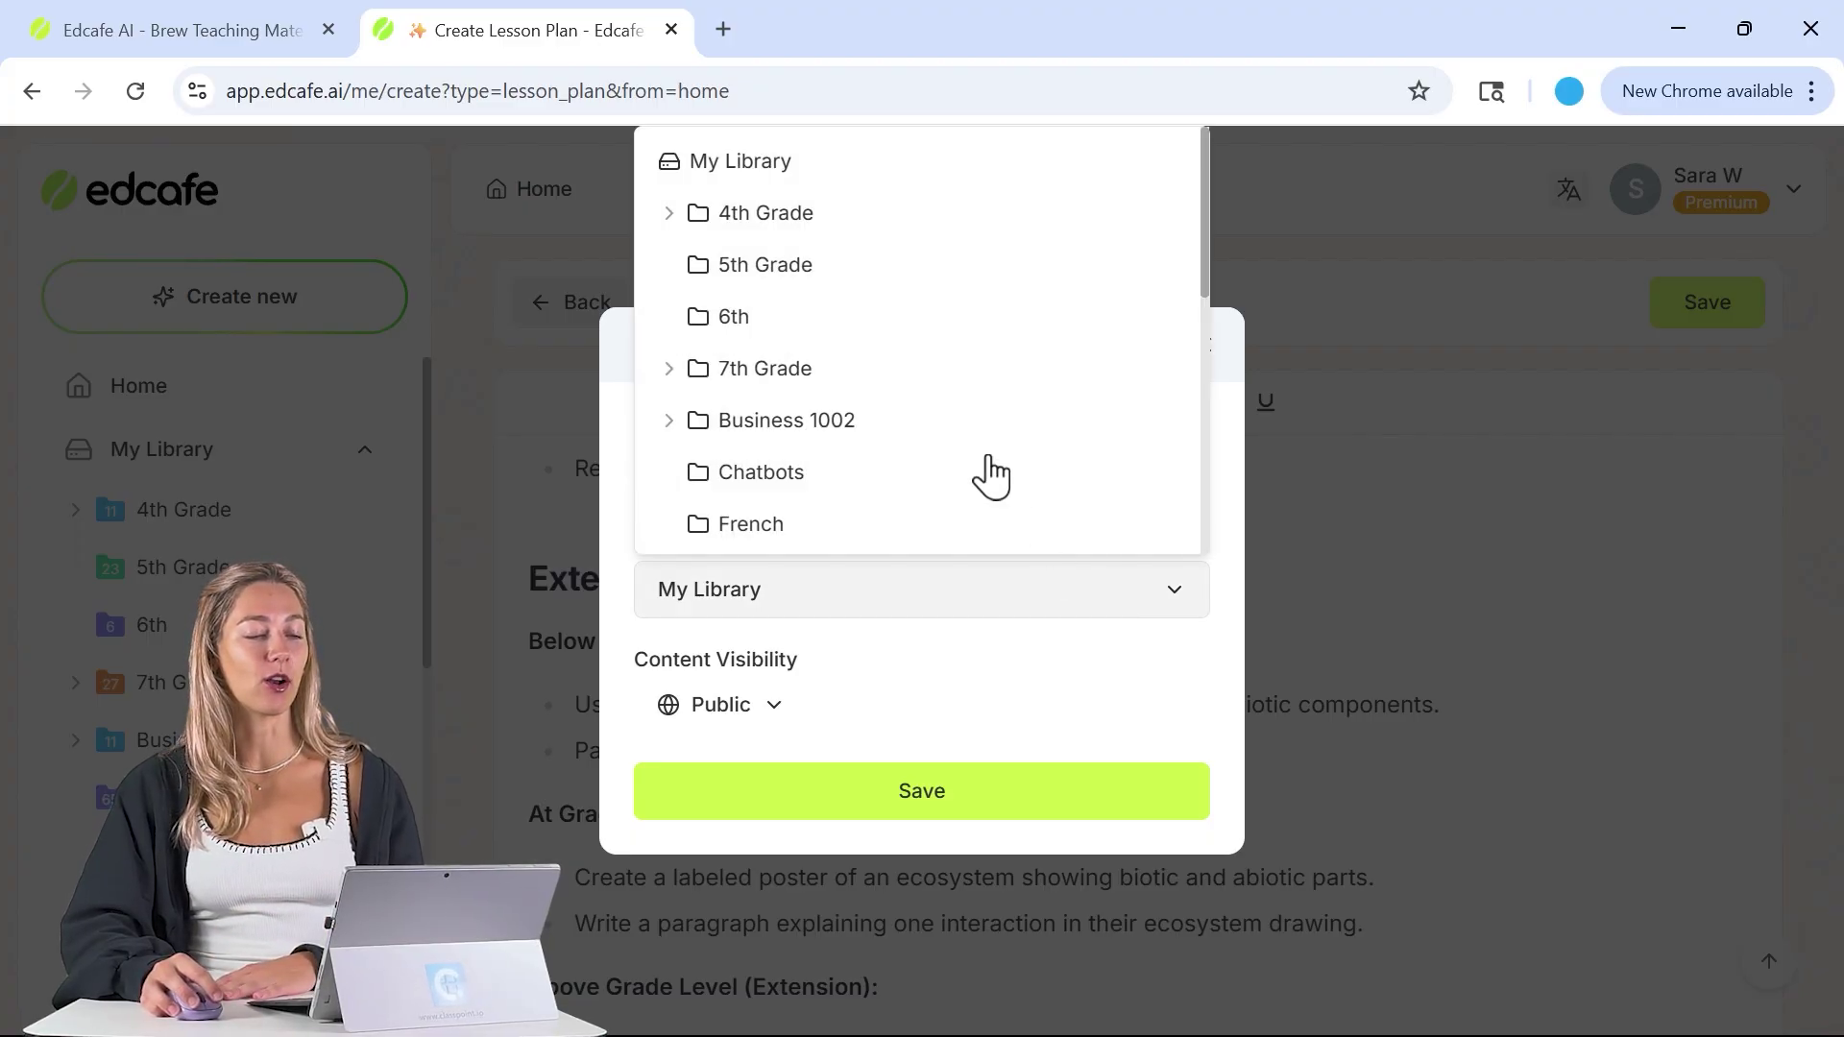
click(958, 283)
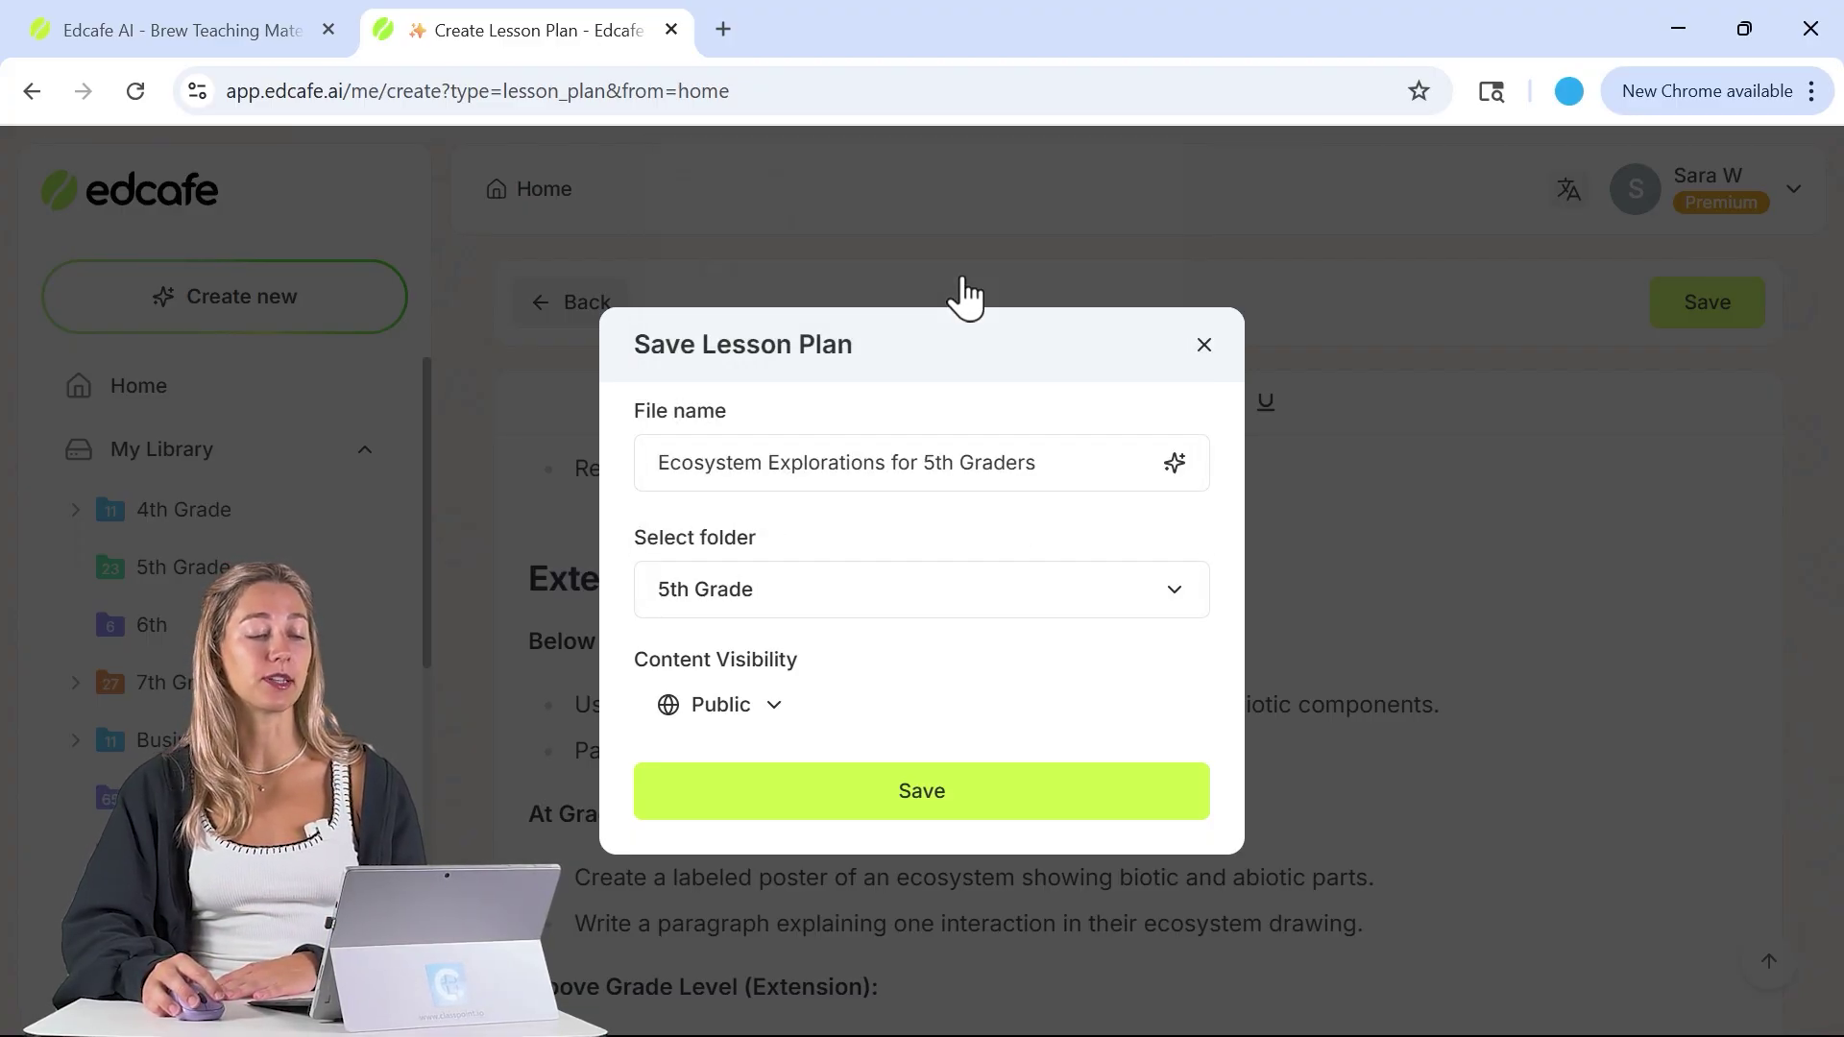
click(1016, 805)
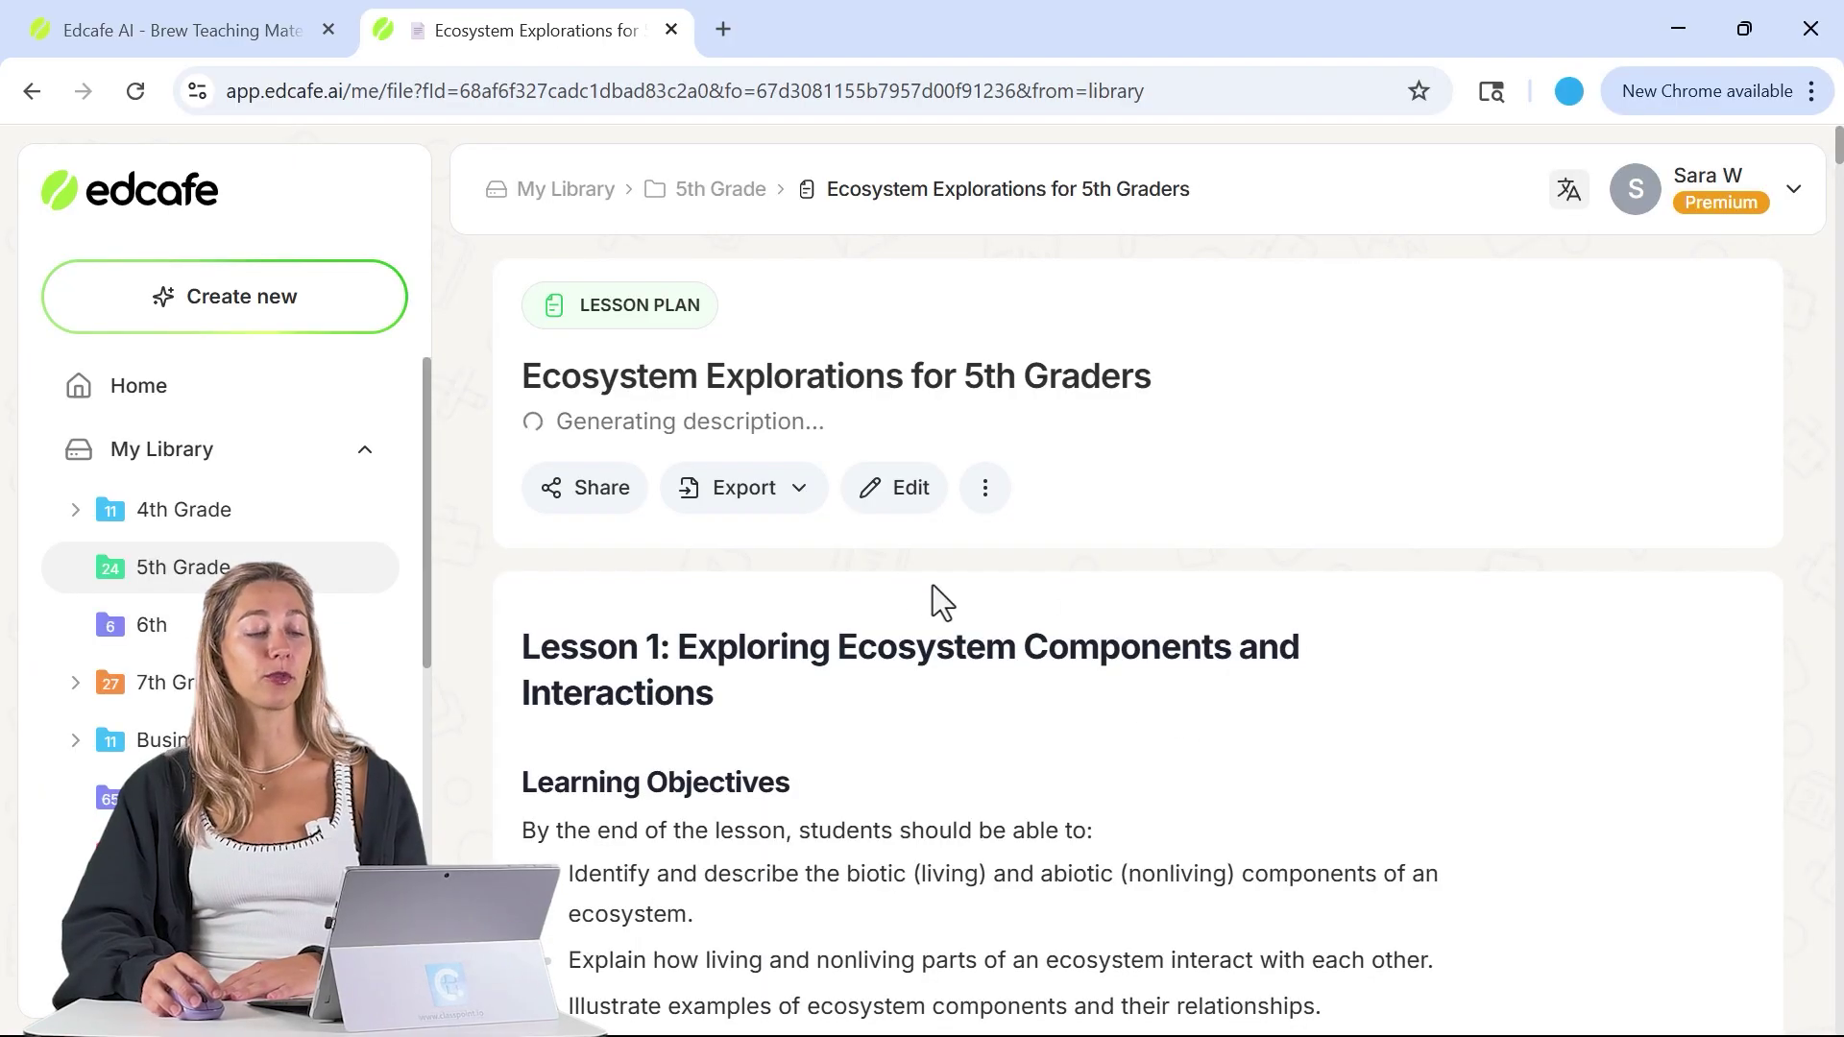
- Look over the saved lesson plan's export formats and additional actions
click(795, 568)
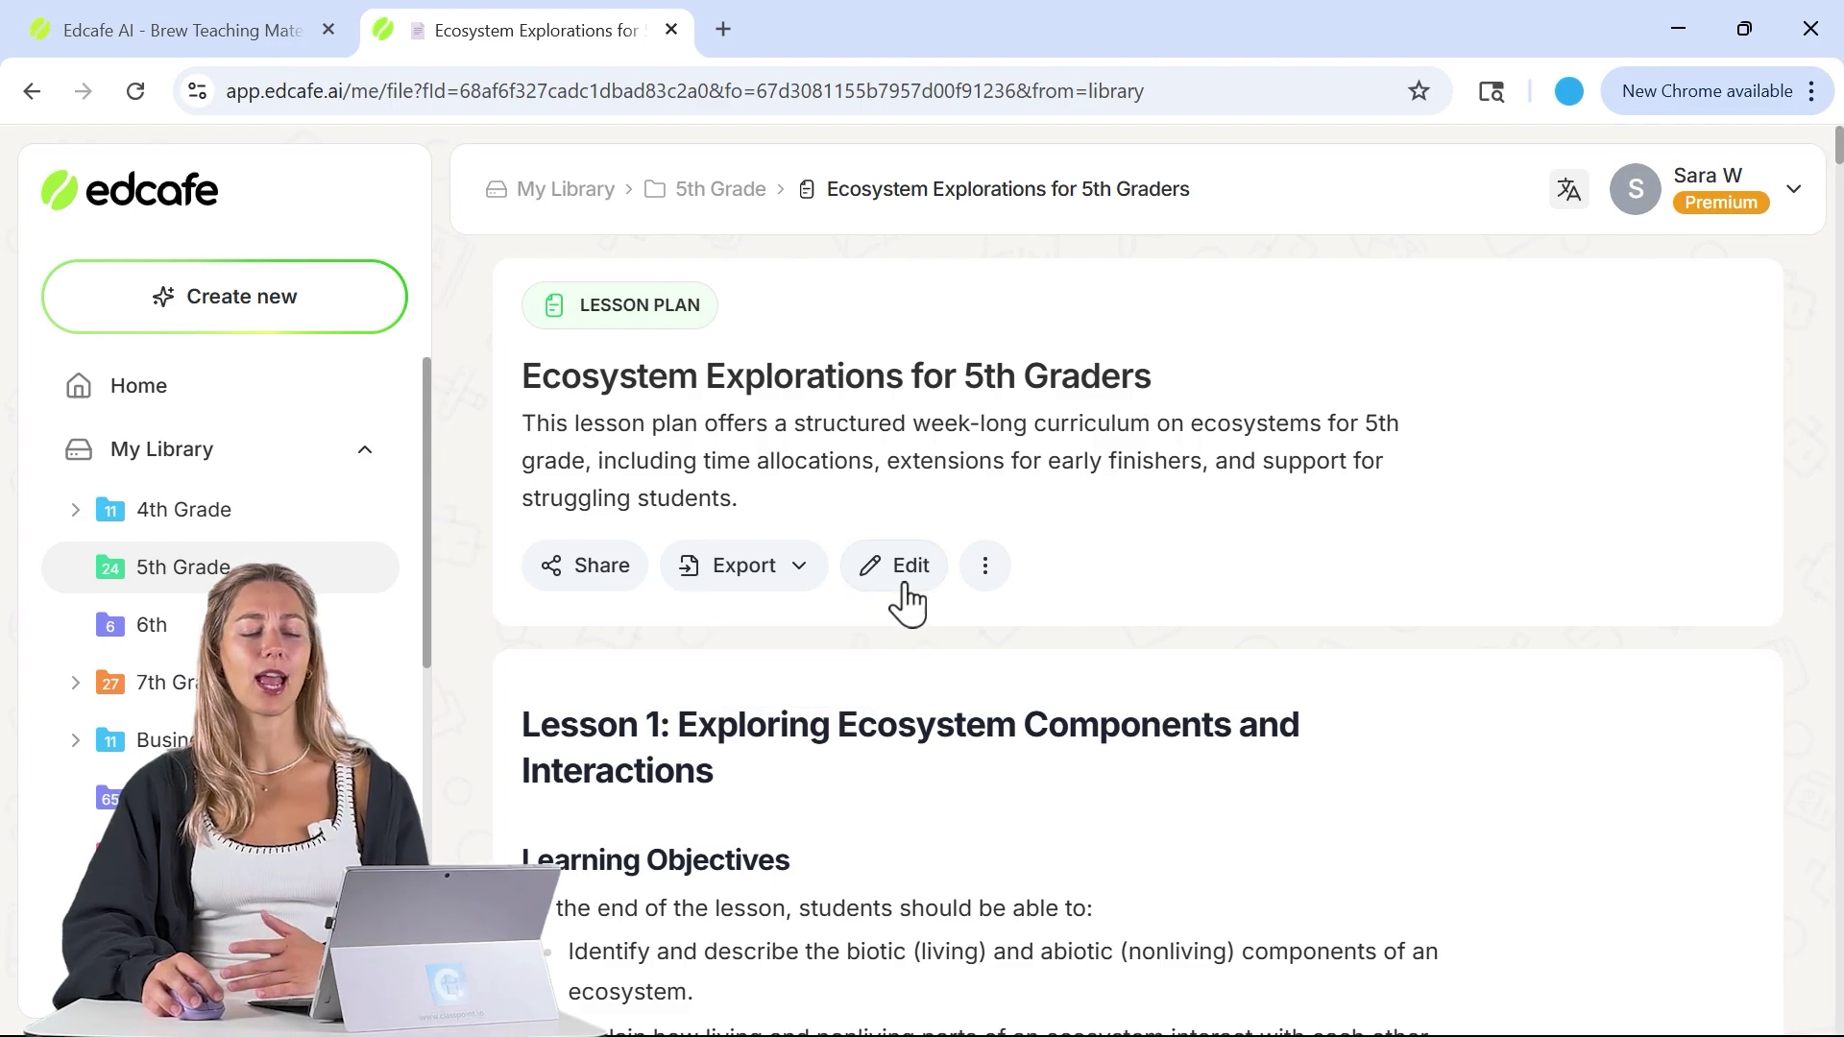
click(981, 588)
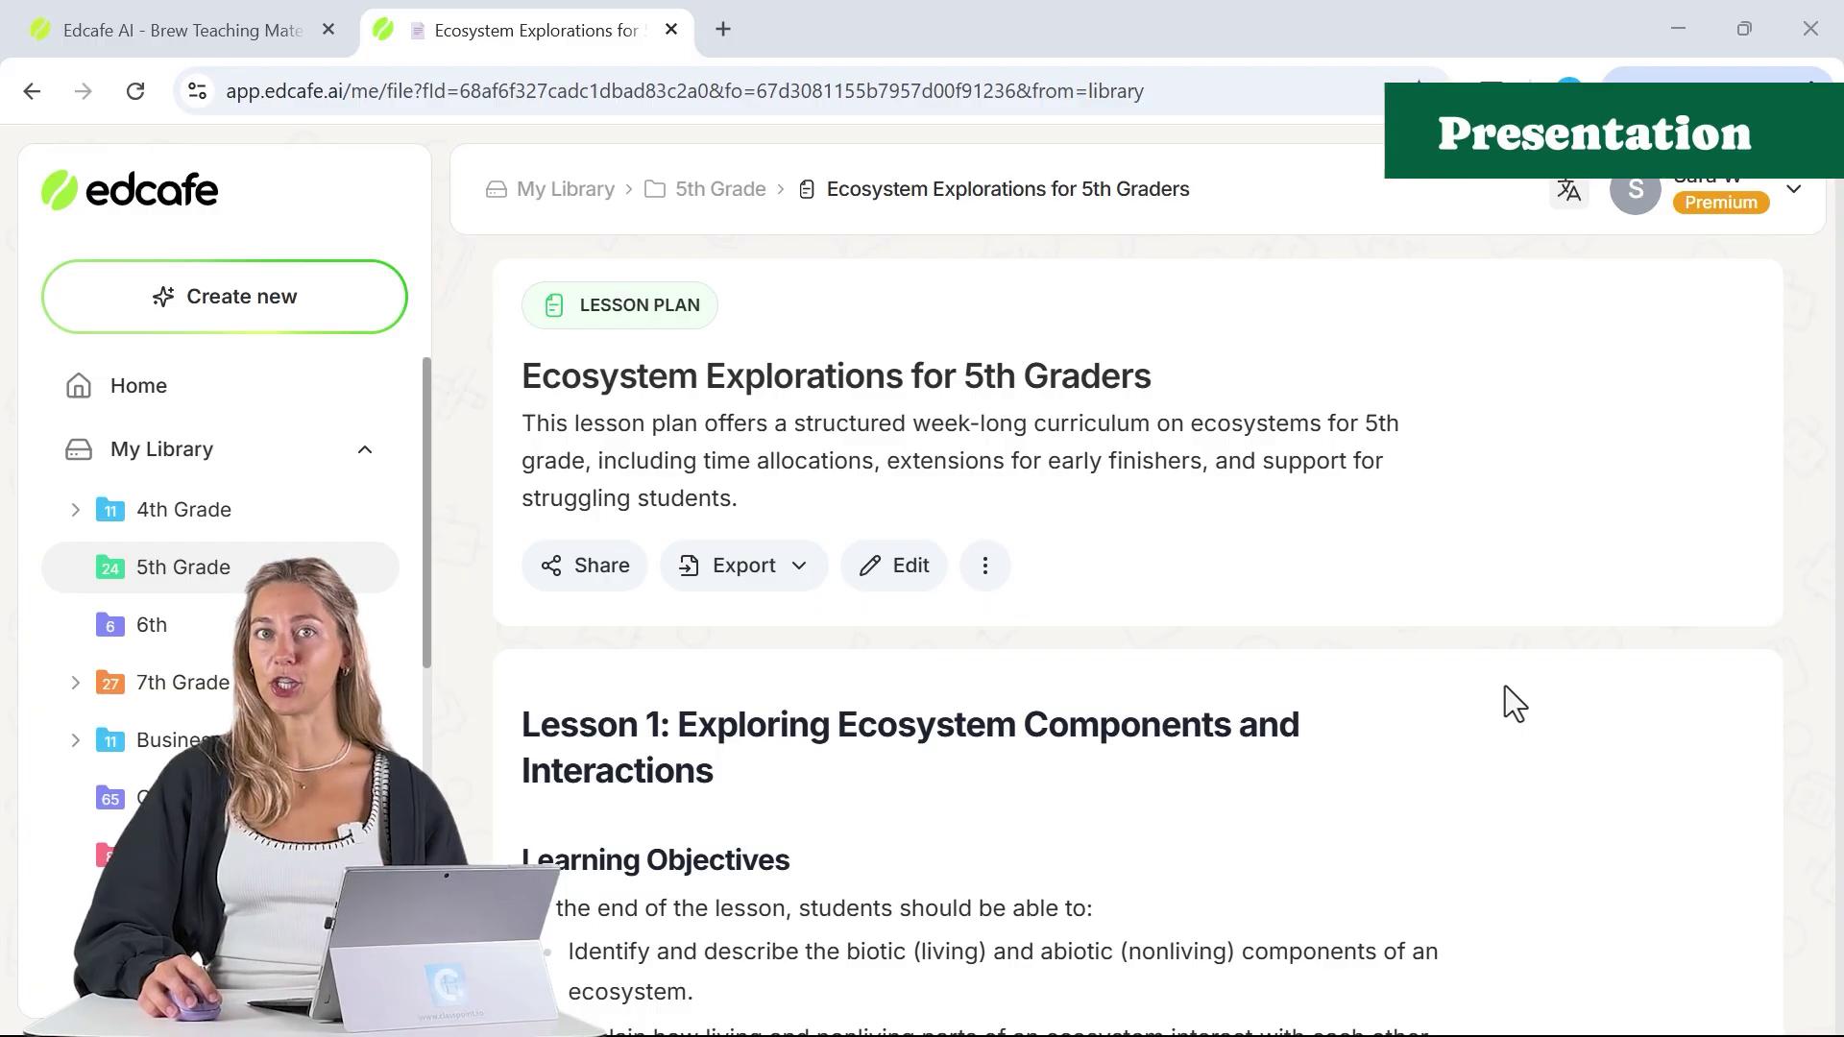
scroll(1219, 732, down, 2)
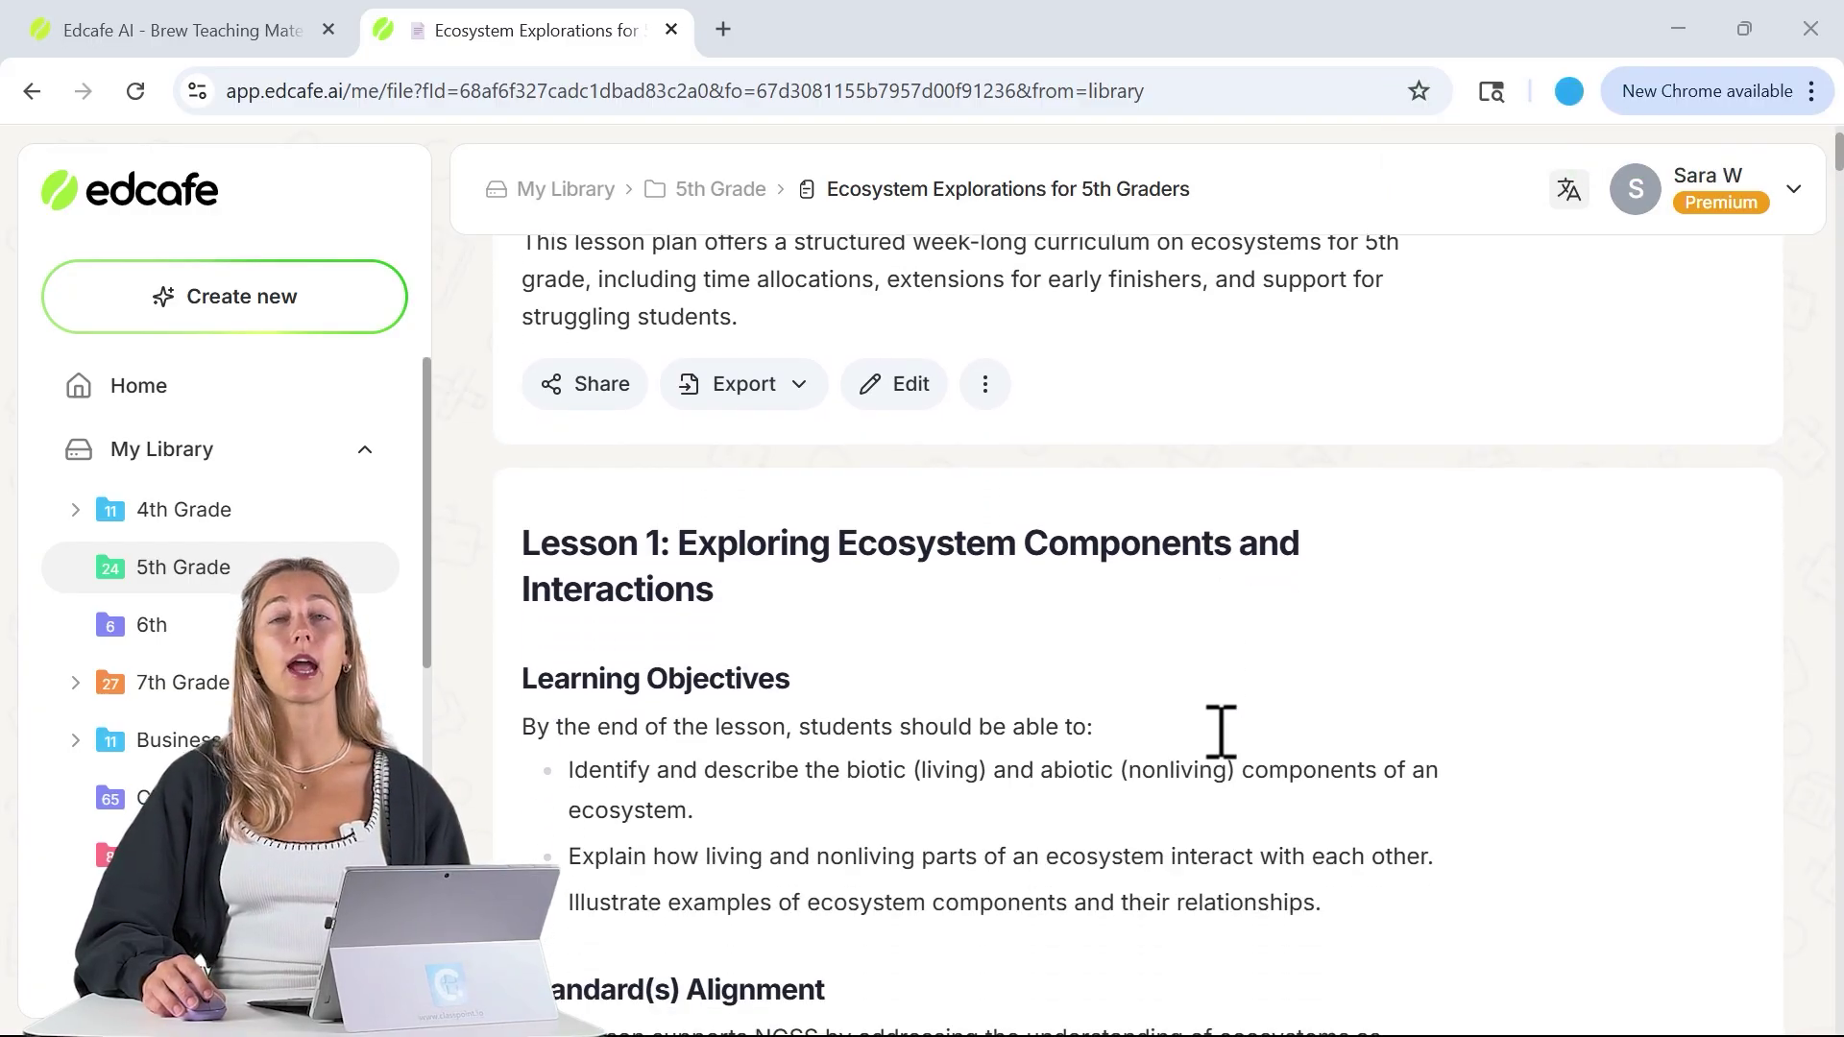
scroll(1220, 733, down, 1)
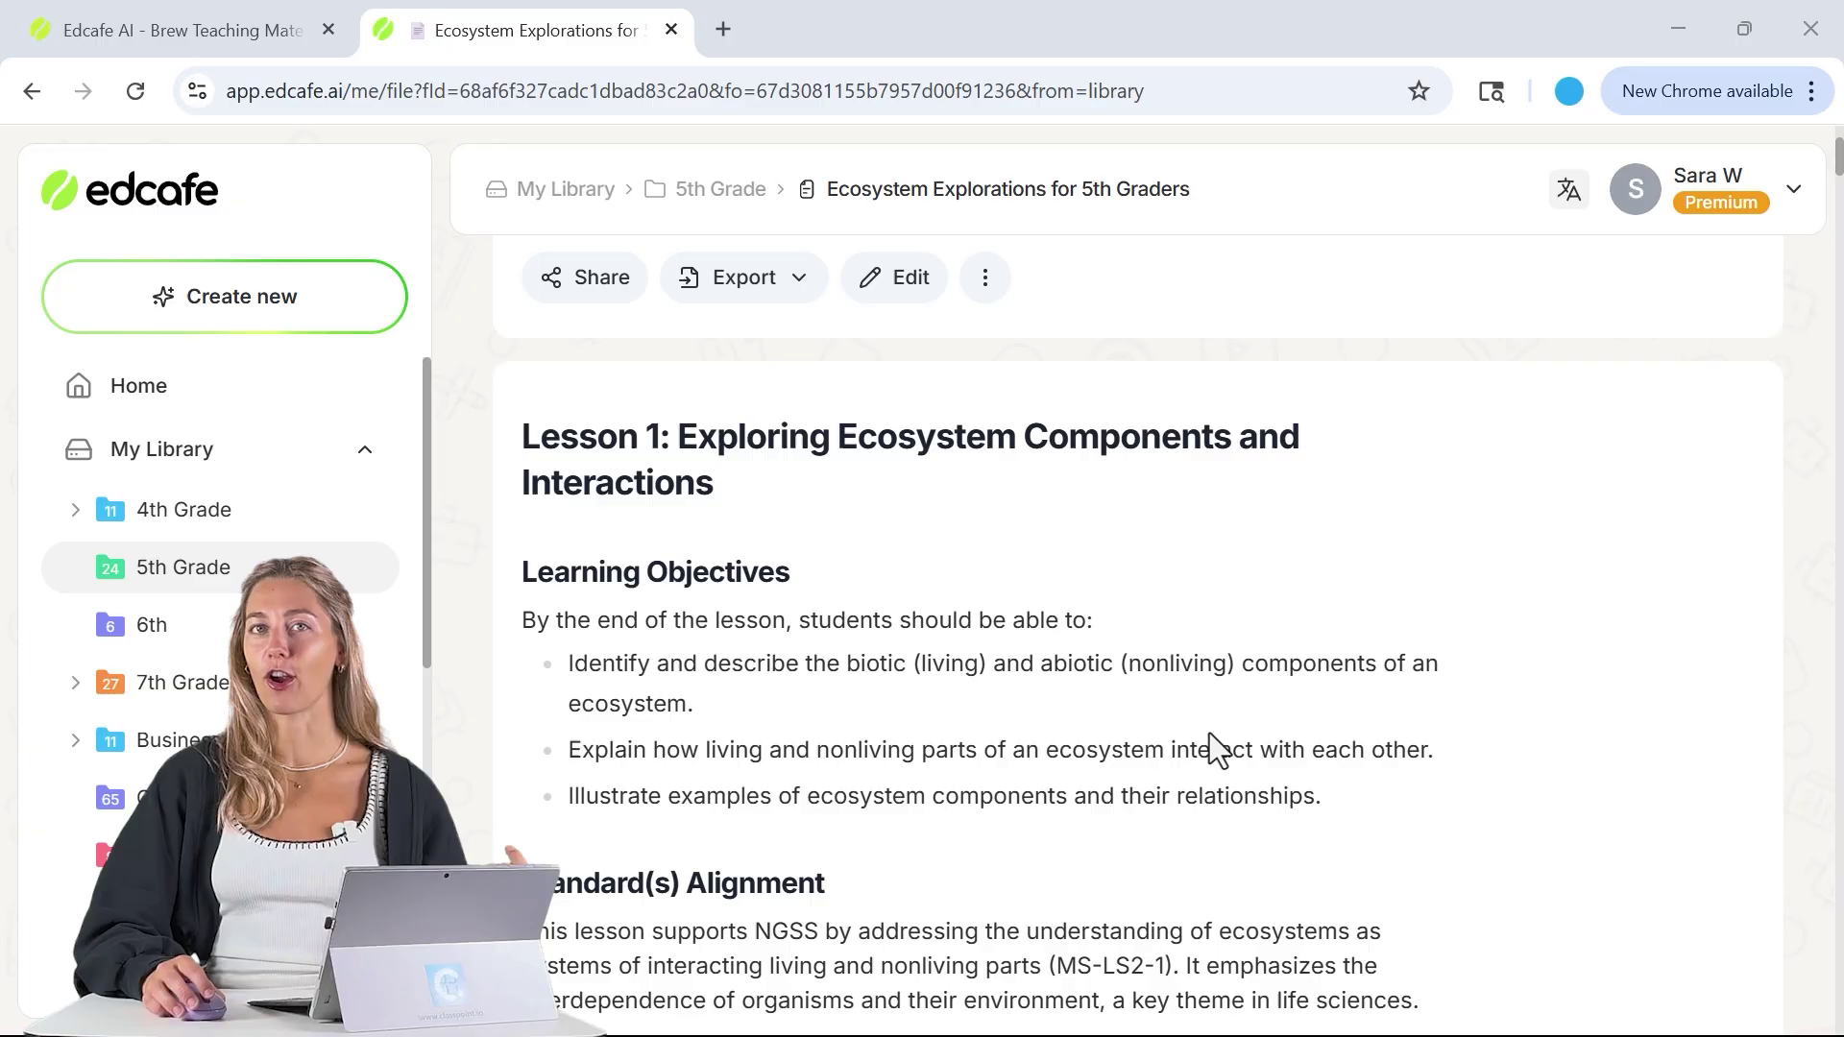
scroll(1208, 734, down, 1)
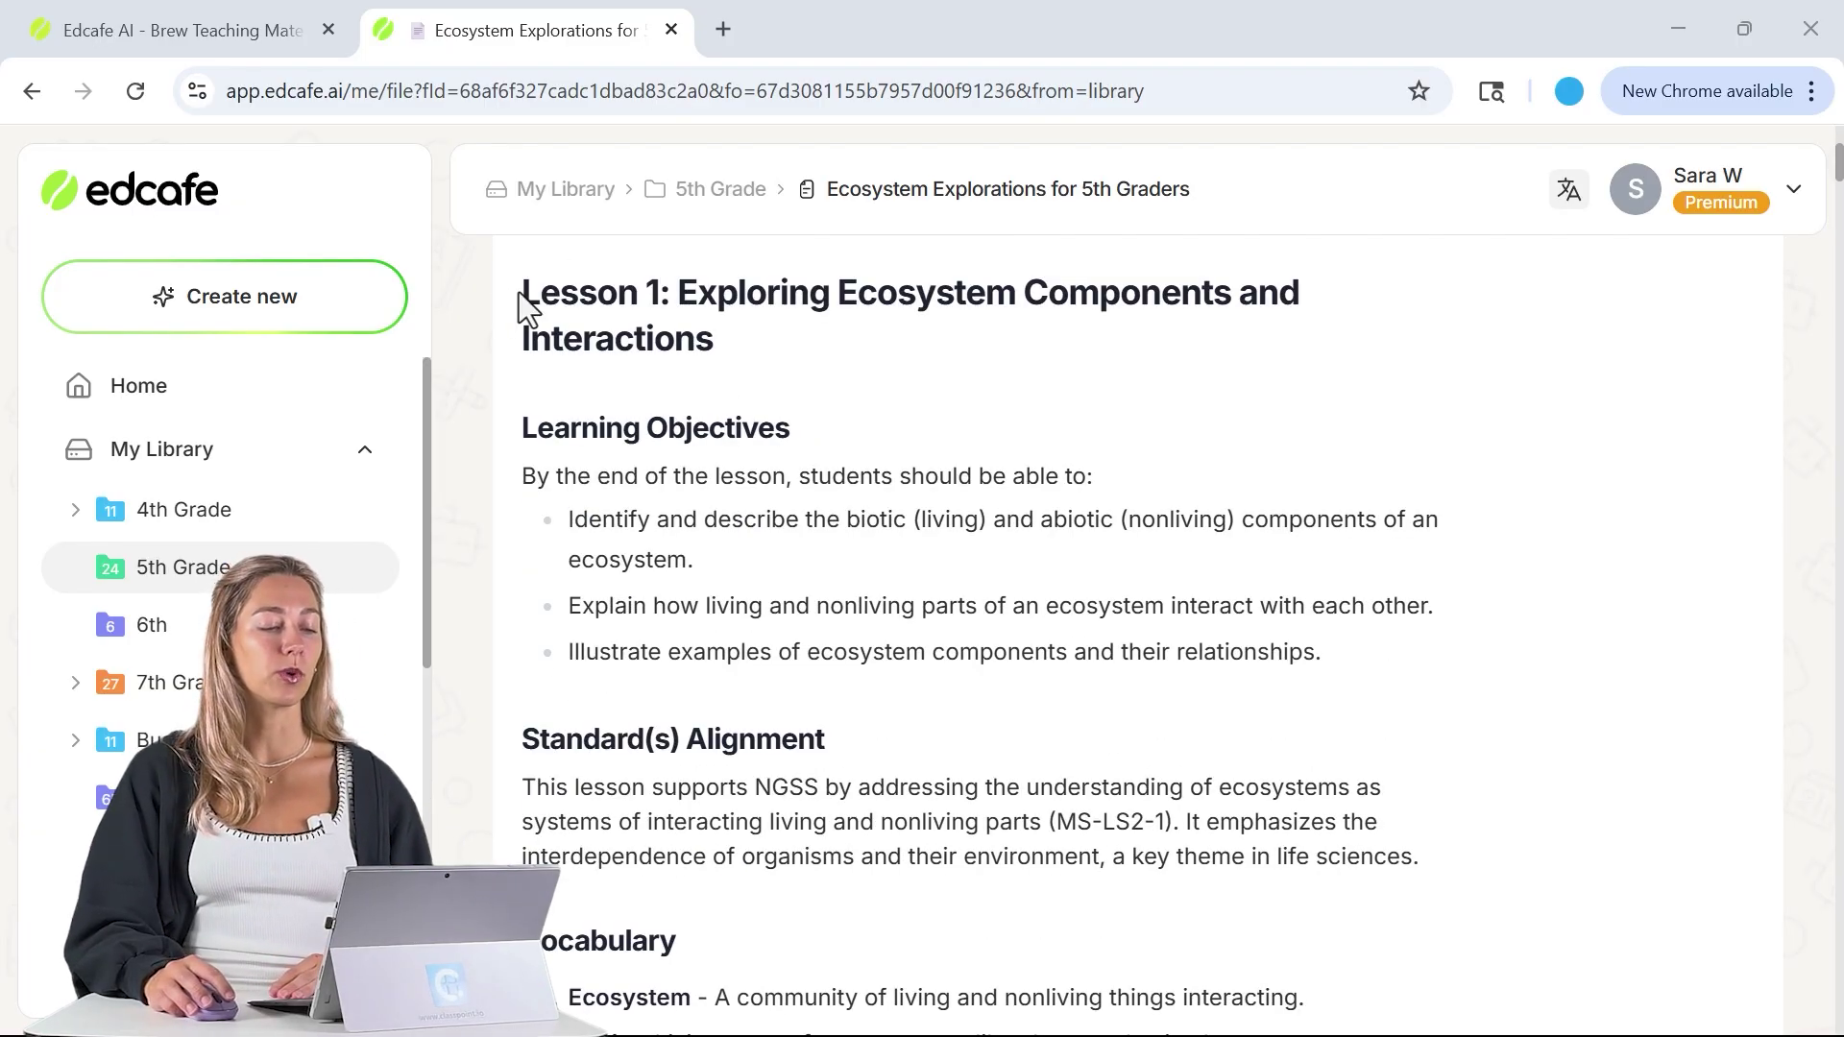
- Copy the Lesson 1 plan text and start a new Slide Deck
drag(524, 296, 677, 477)
scroll(605, 465, down, 15)
scroll(618, 486, down, 10)
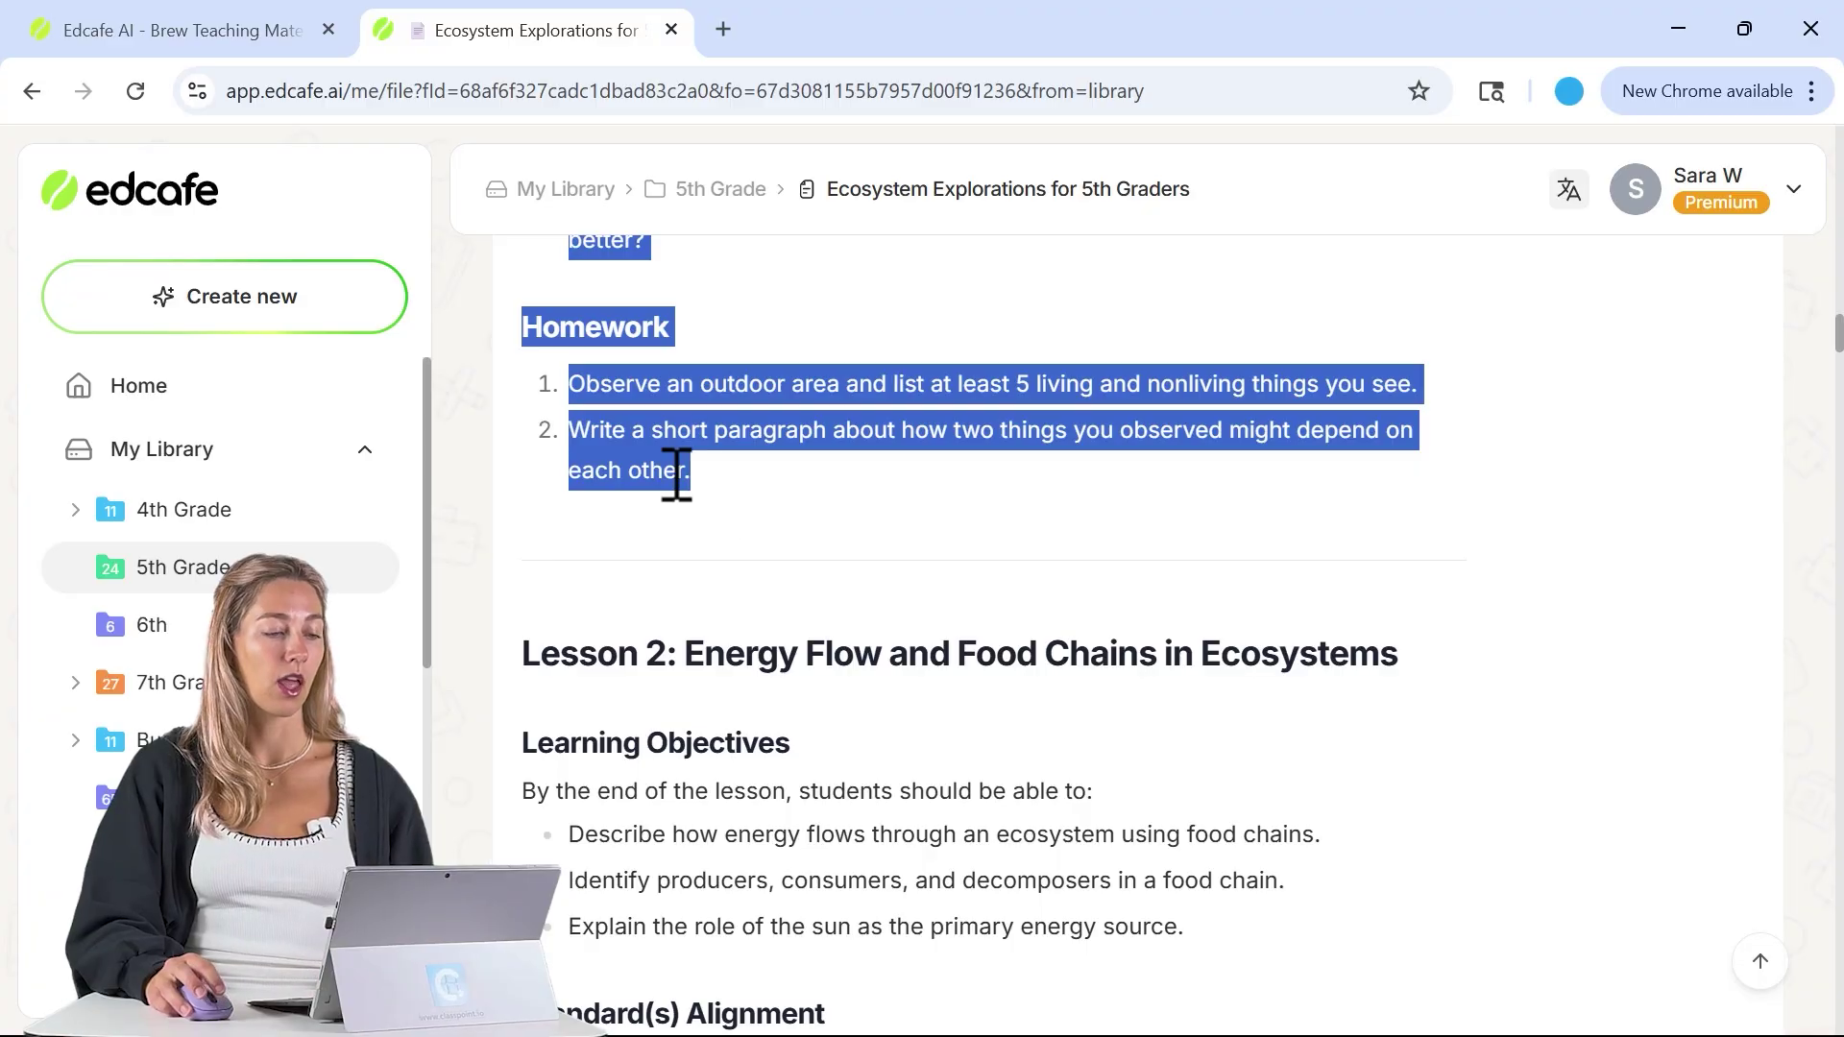
click(319, 303)
click(615, 429)
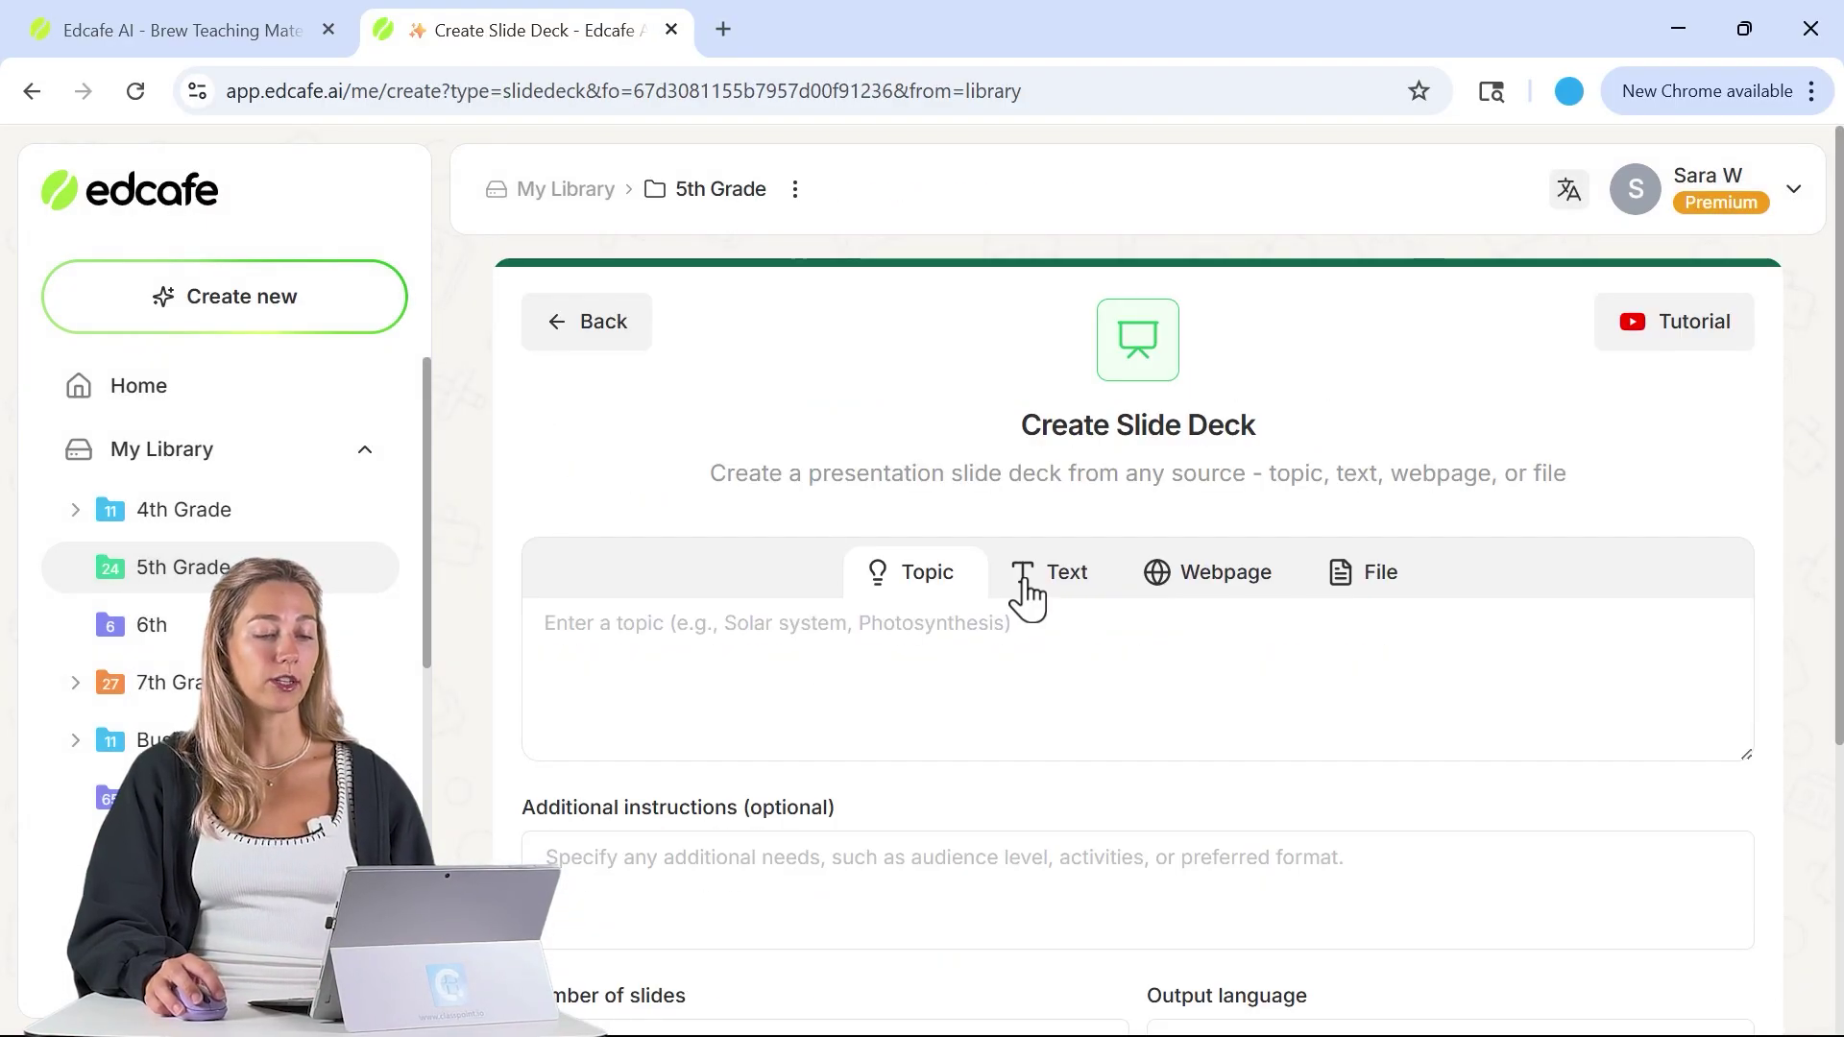
- Generate a Daydream-themed slide deck from the pasted Lesson 1 text
click(1024, 583)
key(ctrl+v)
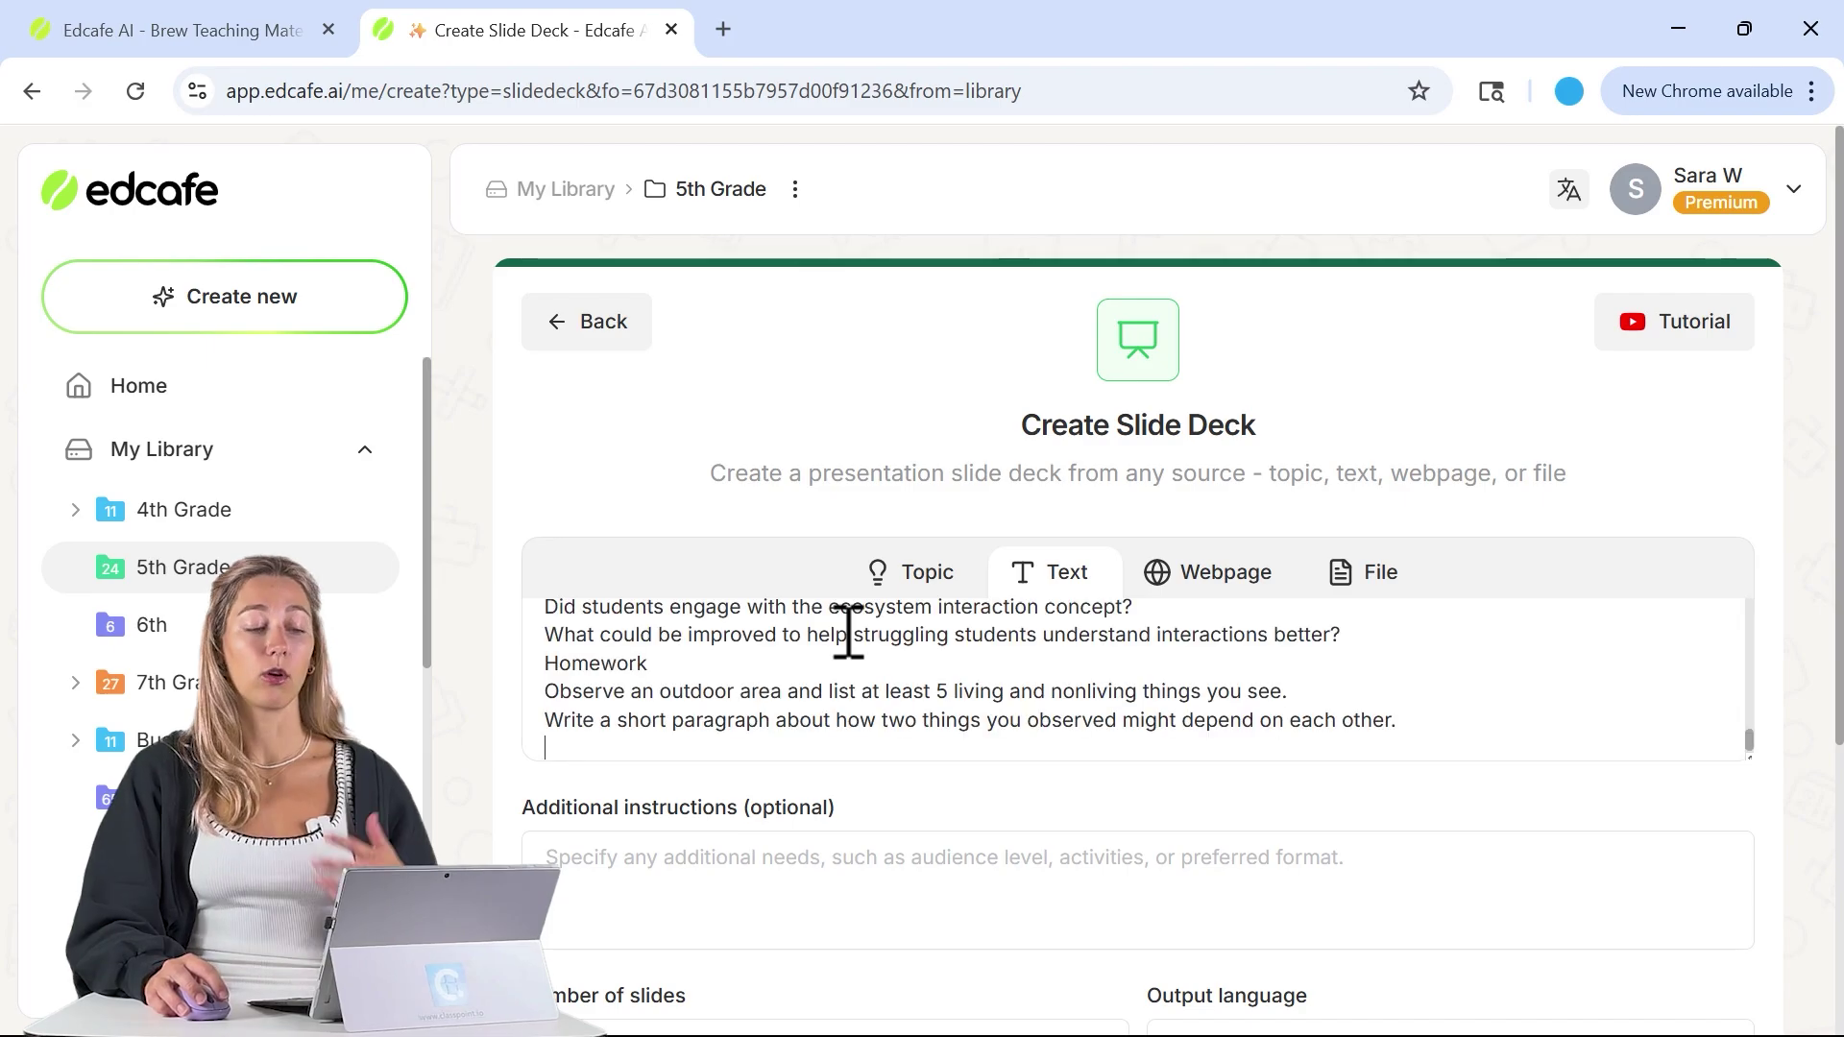
scroll(856, 845, down, 4)
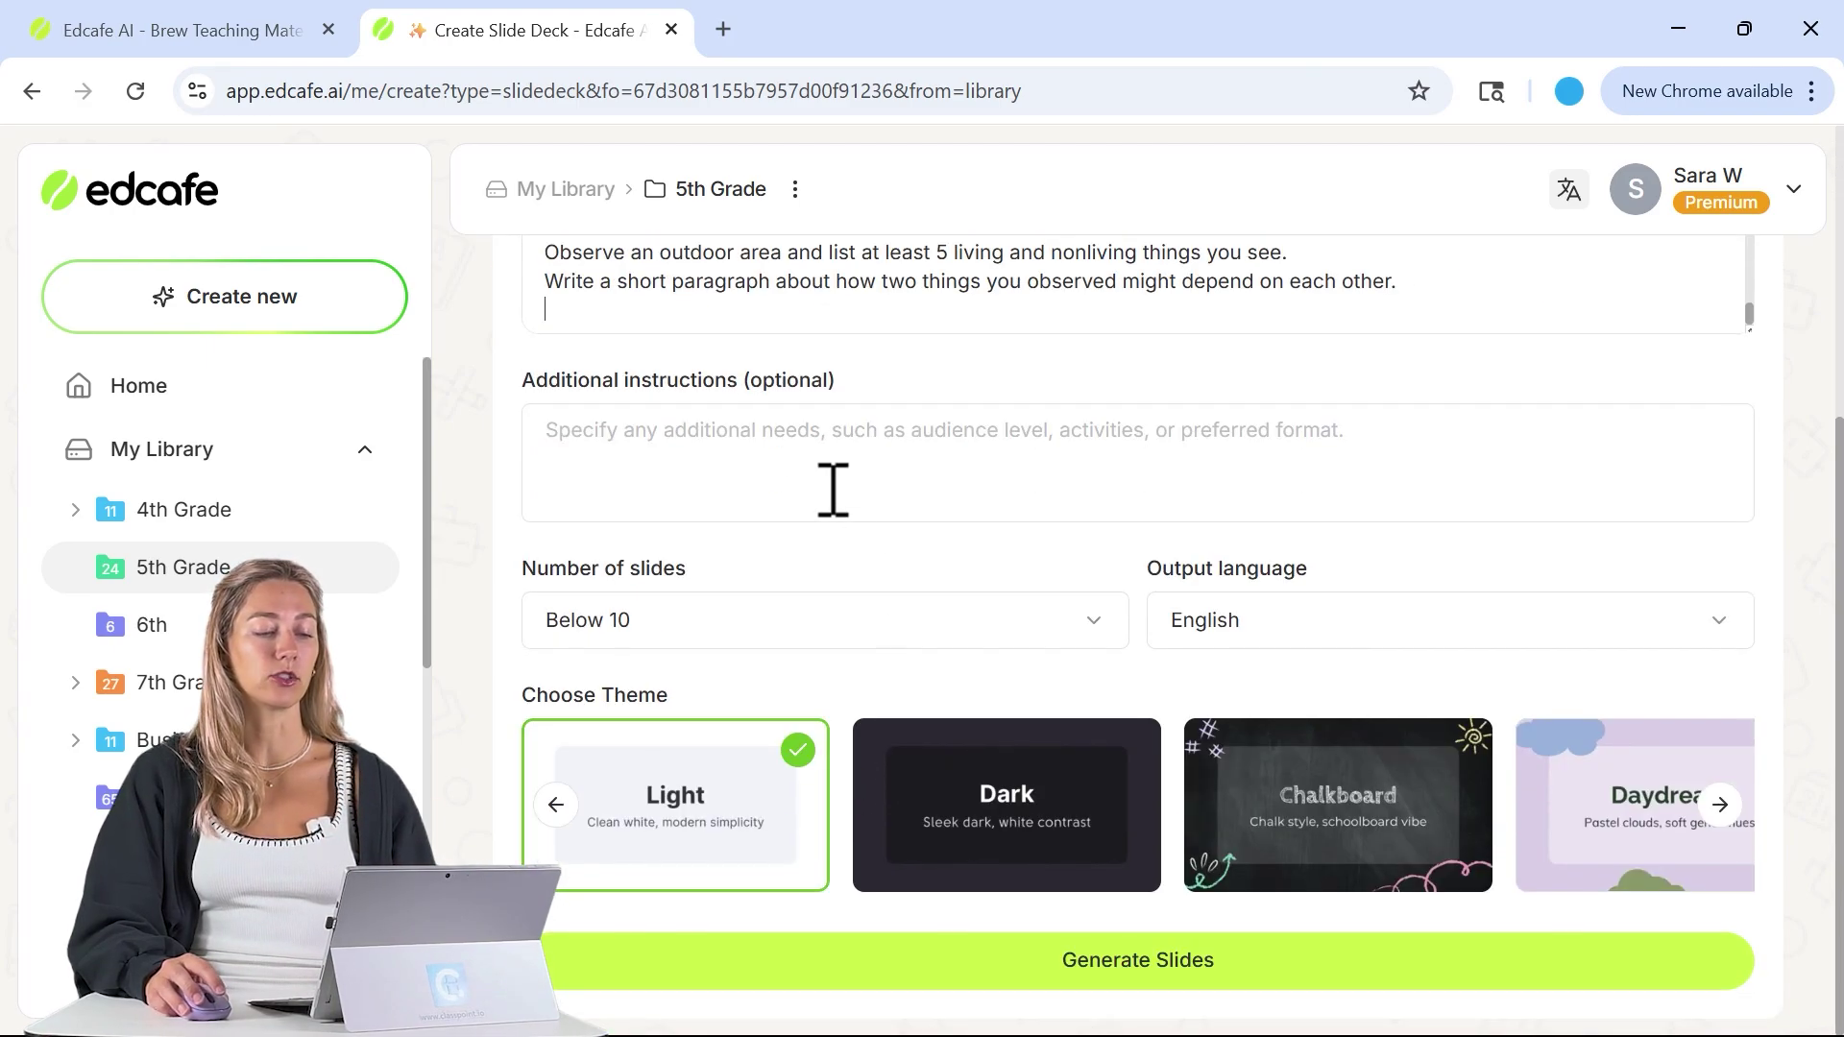
click(1720, 804)
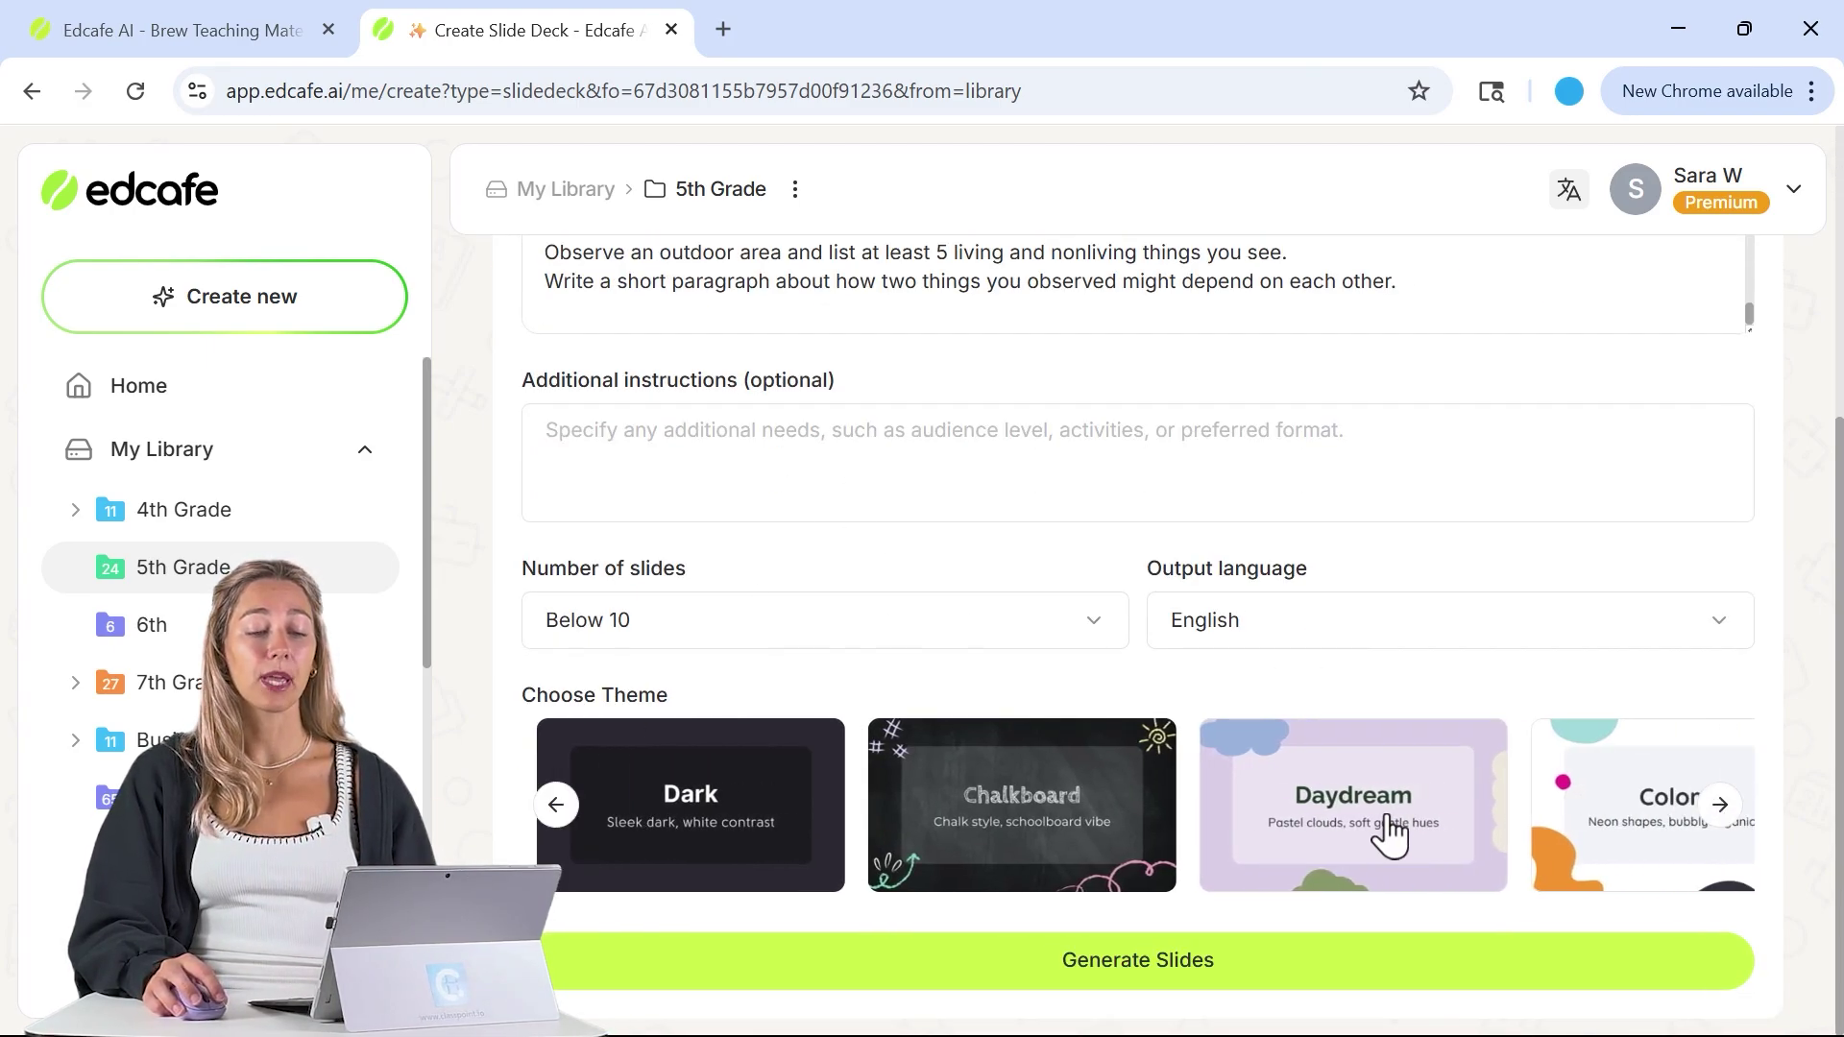
click(1373, 832)
click(1356, 980)
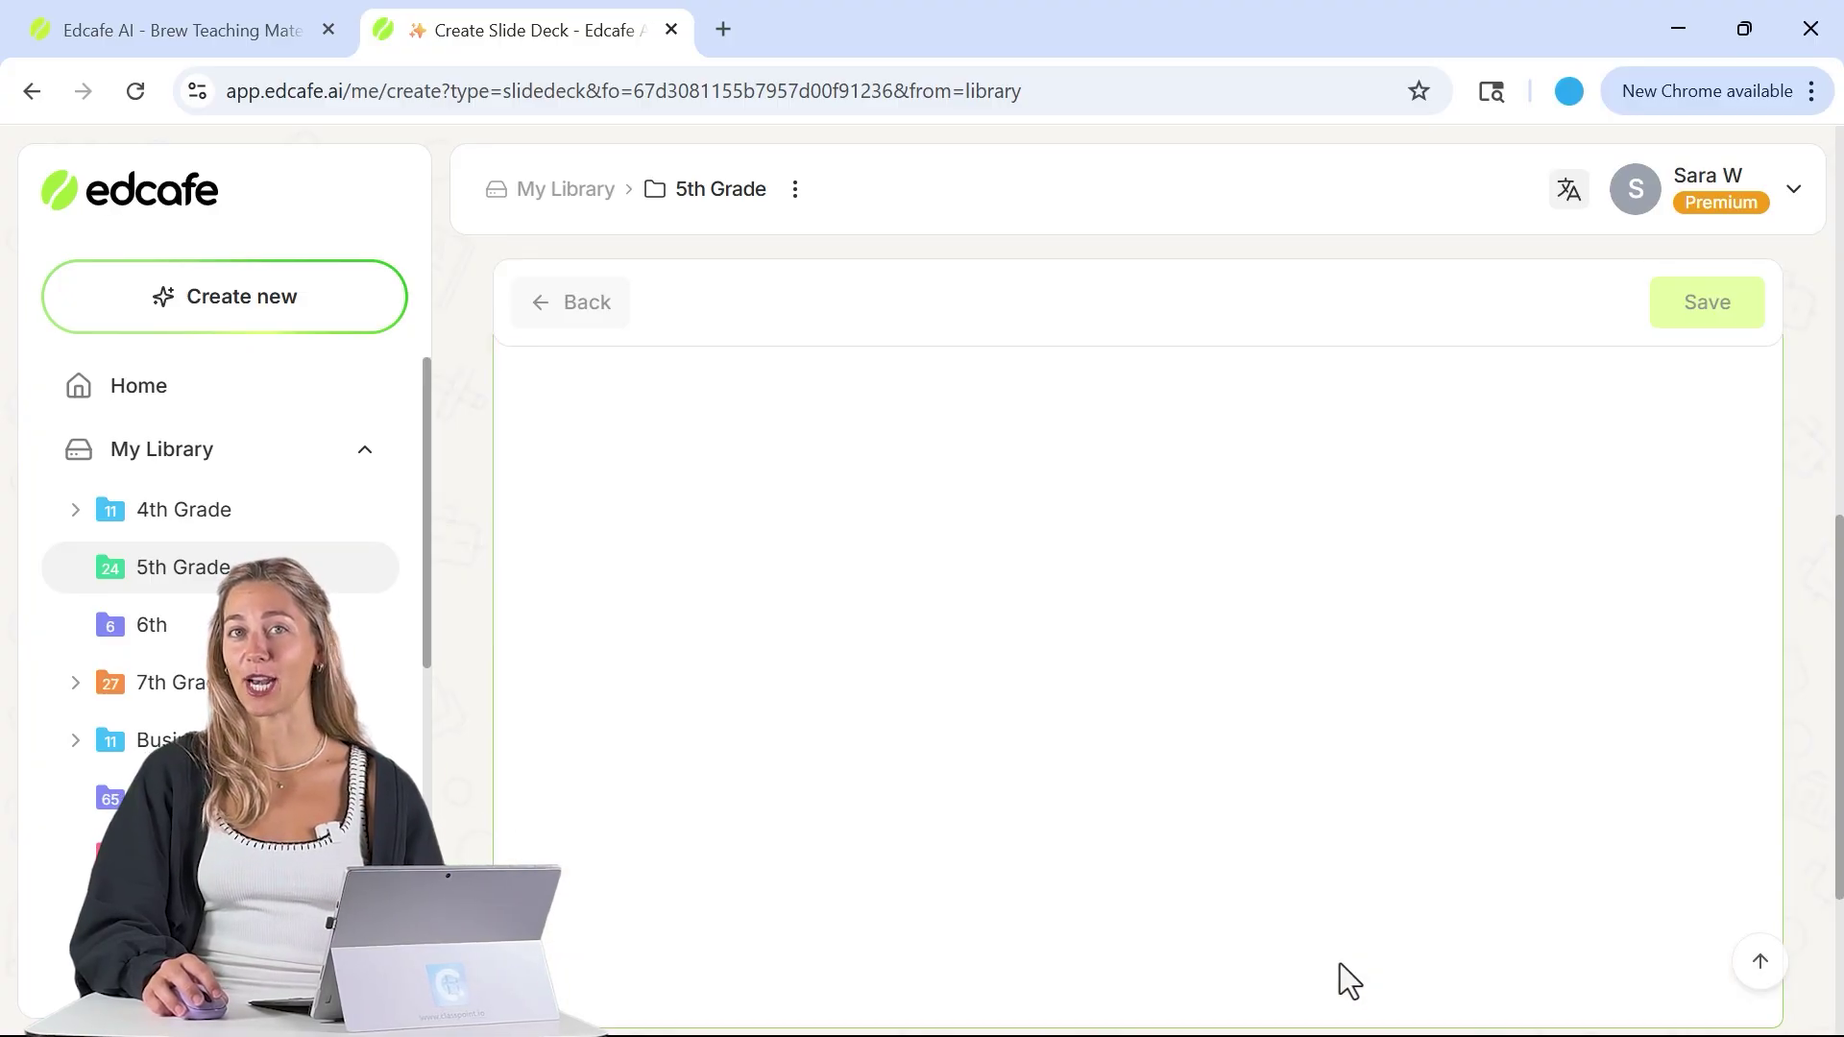
- Save the slide deck to 5th Grade under an auto-generated name
scroll(1342, 984, up, 15)
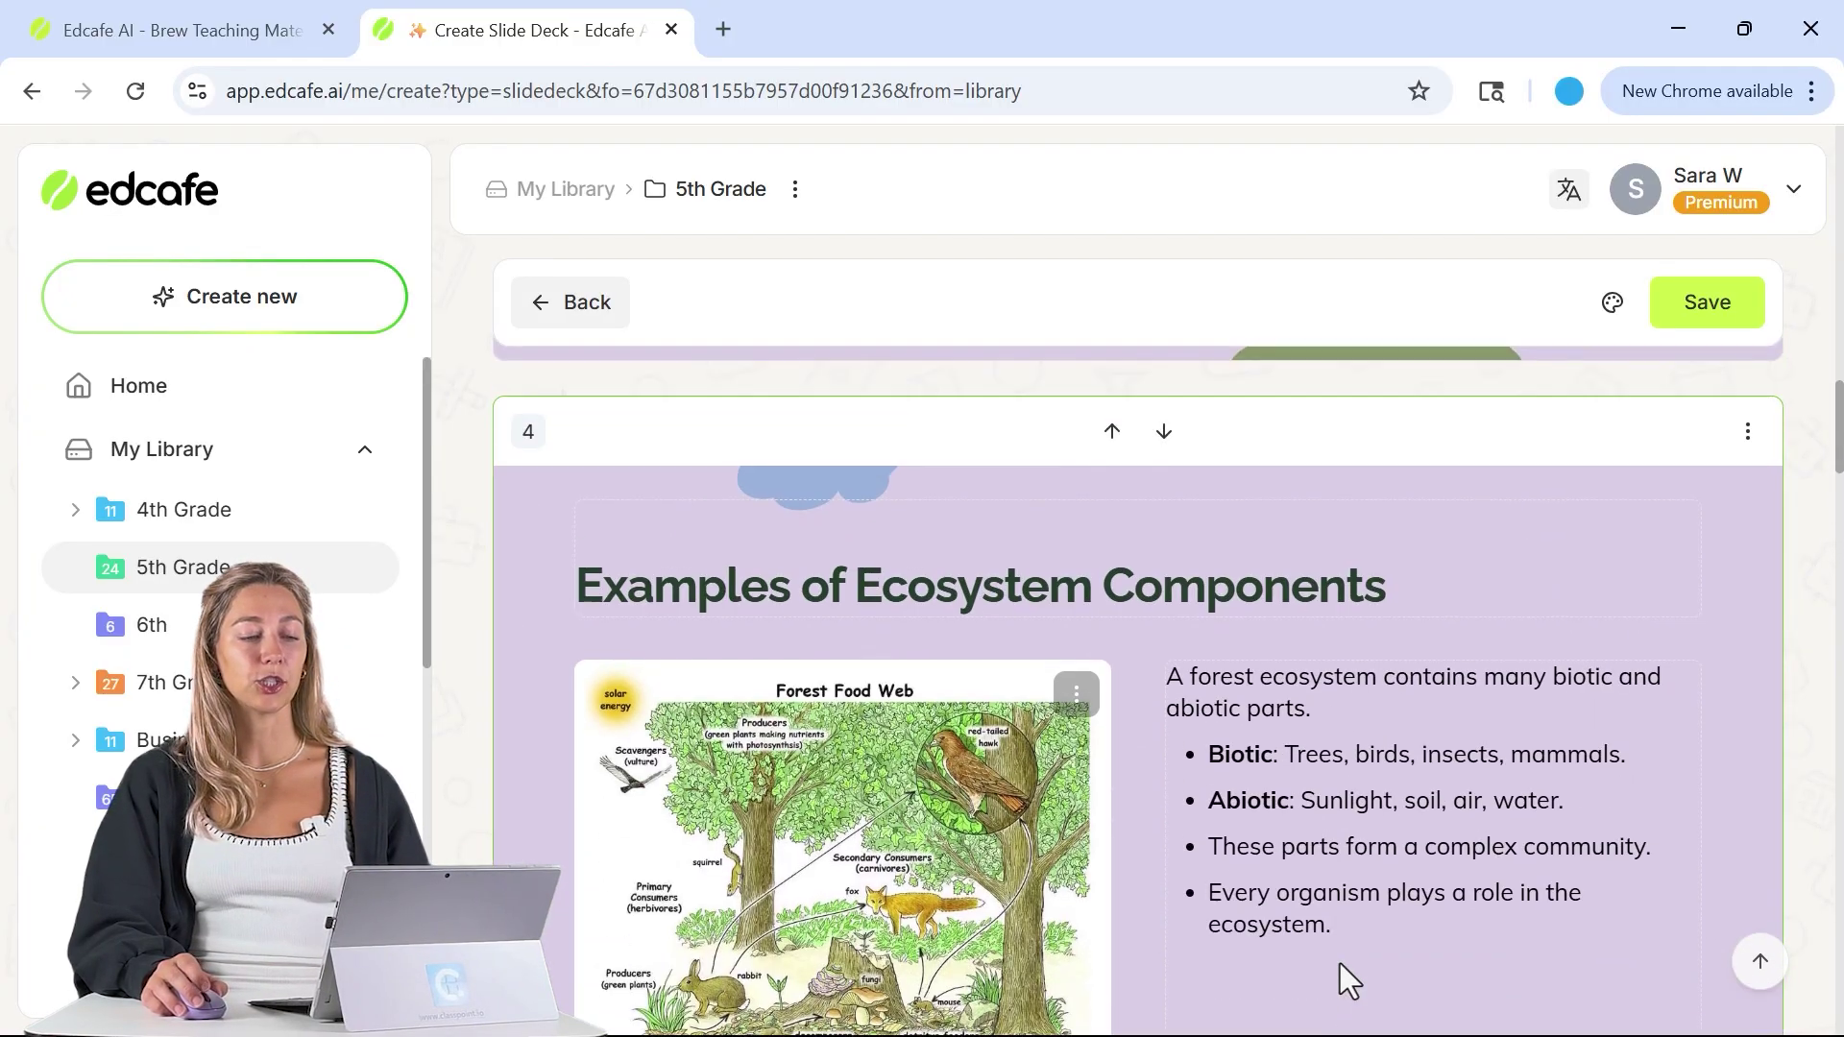
scroll(1340, 964, up, 5)
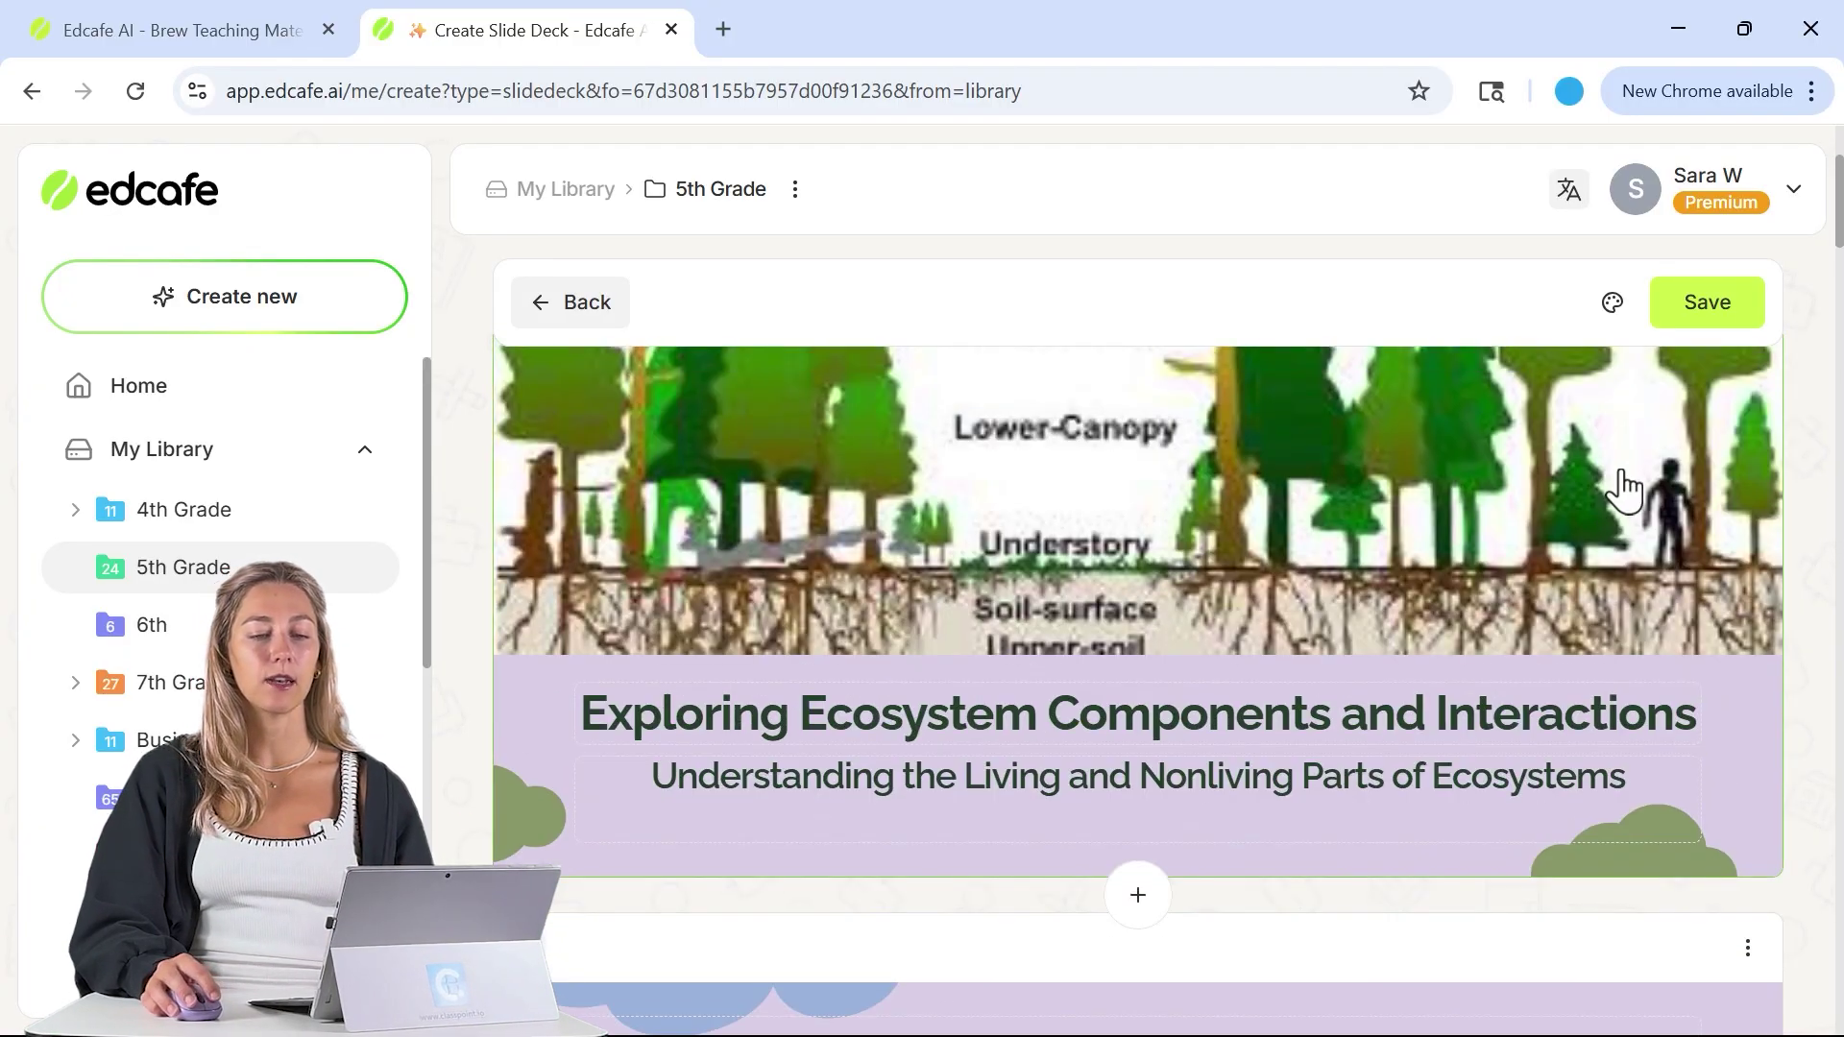
click(1695, 312)
click(1175, 464)
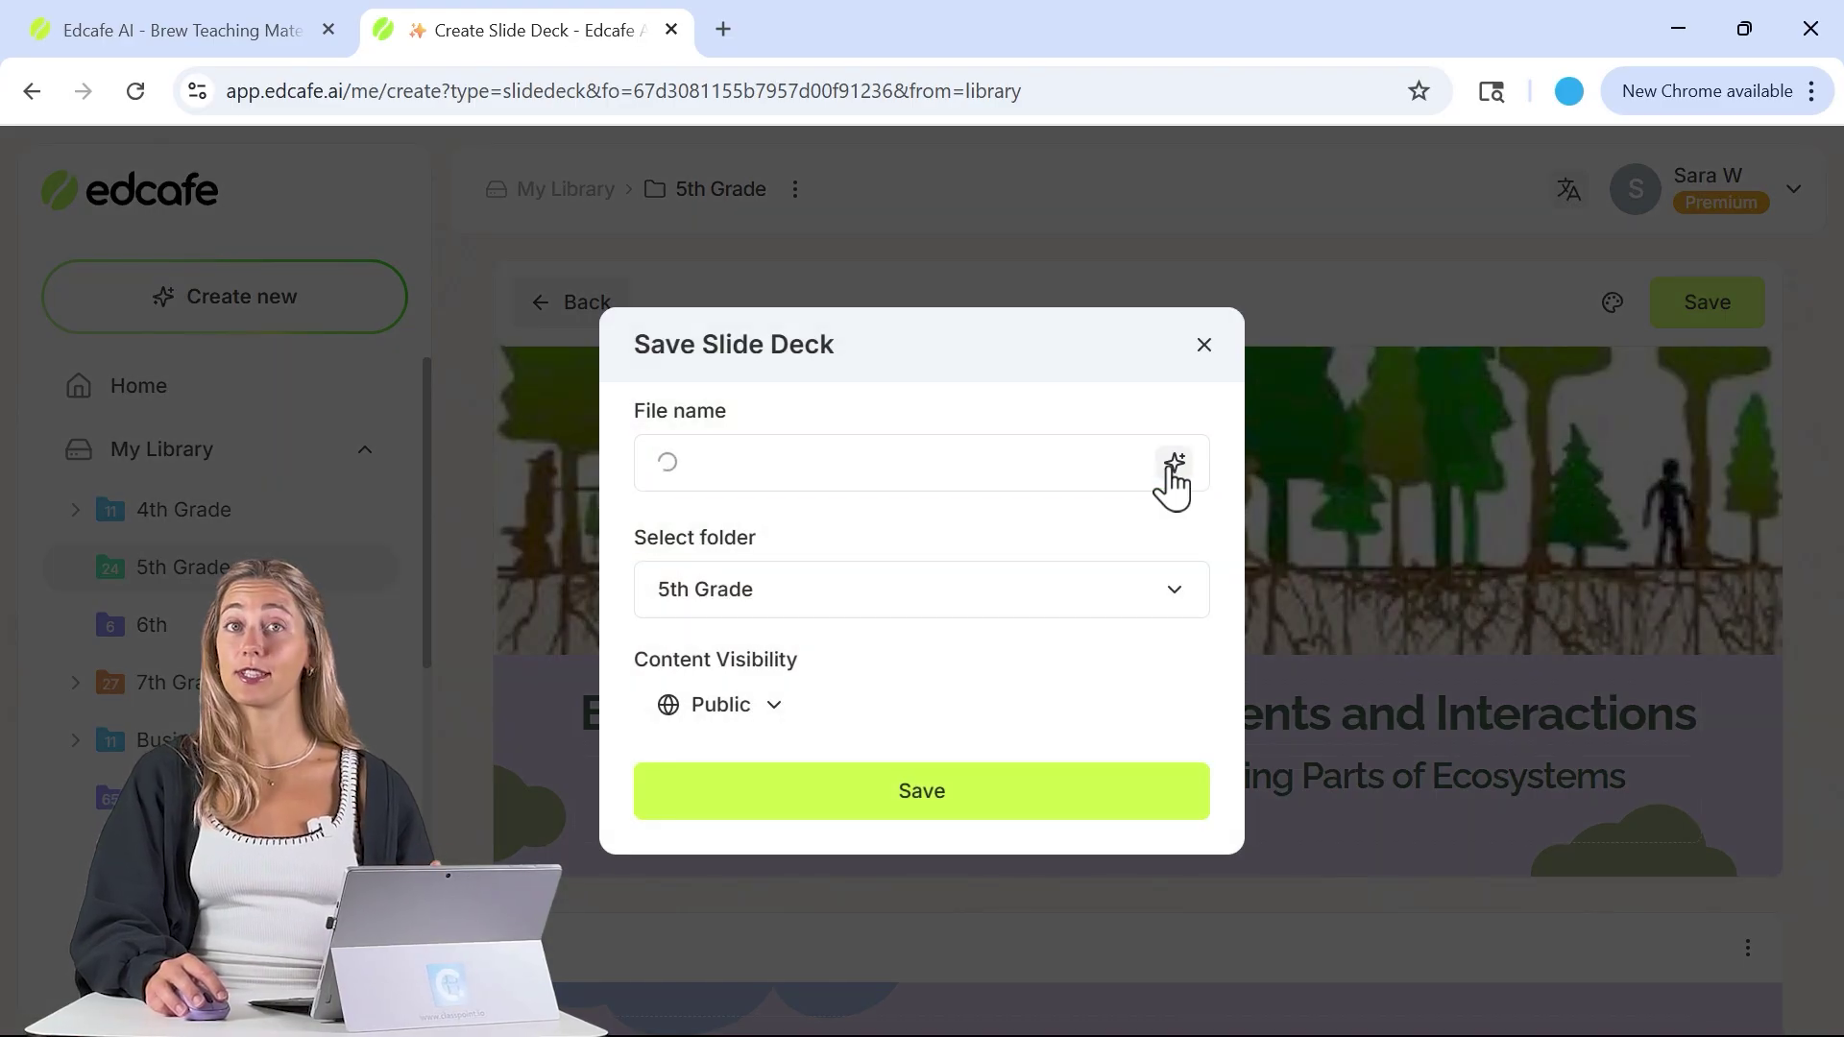
click(1120, 797)
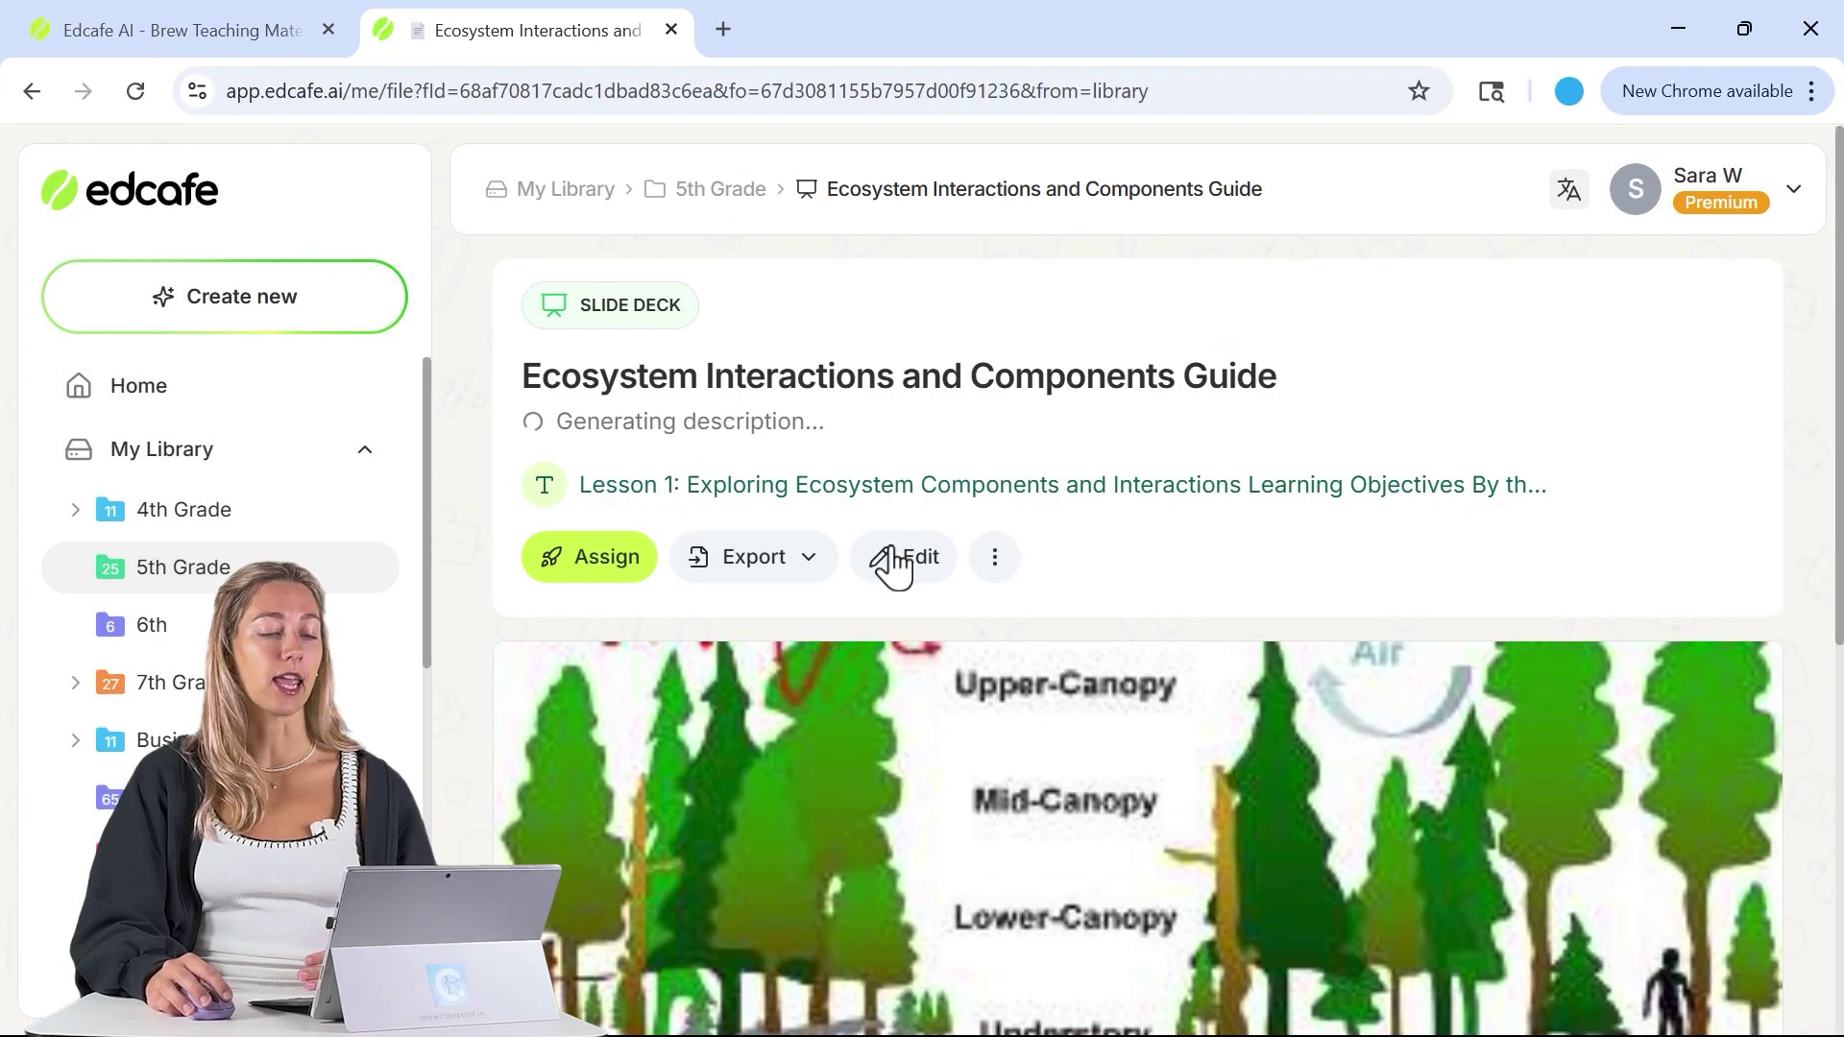
- Check the slide deck's export formats, then select the Lesson 1 Vocabulary list
click(758, 565)
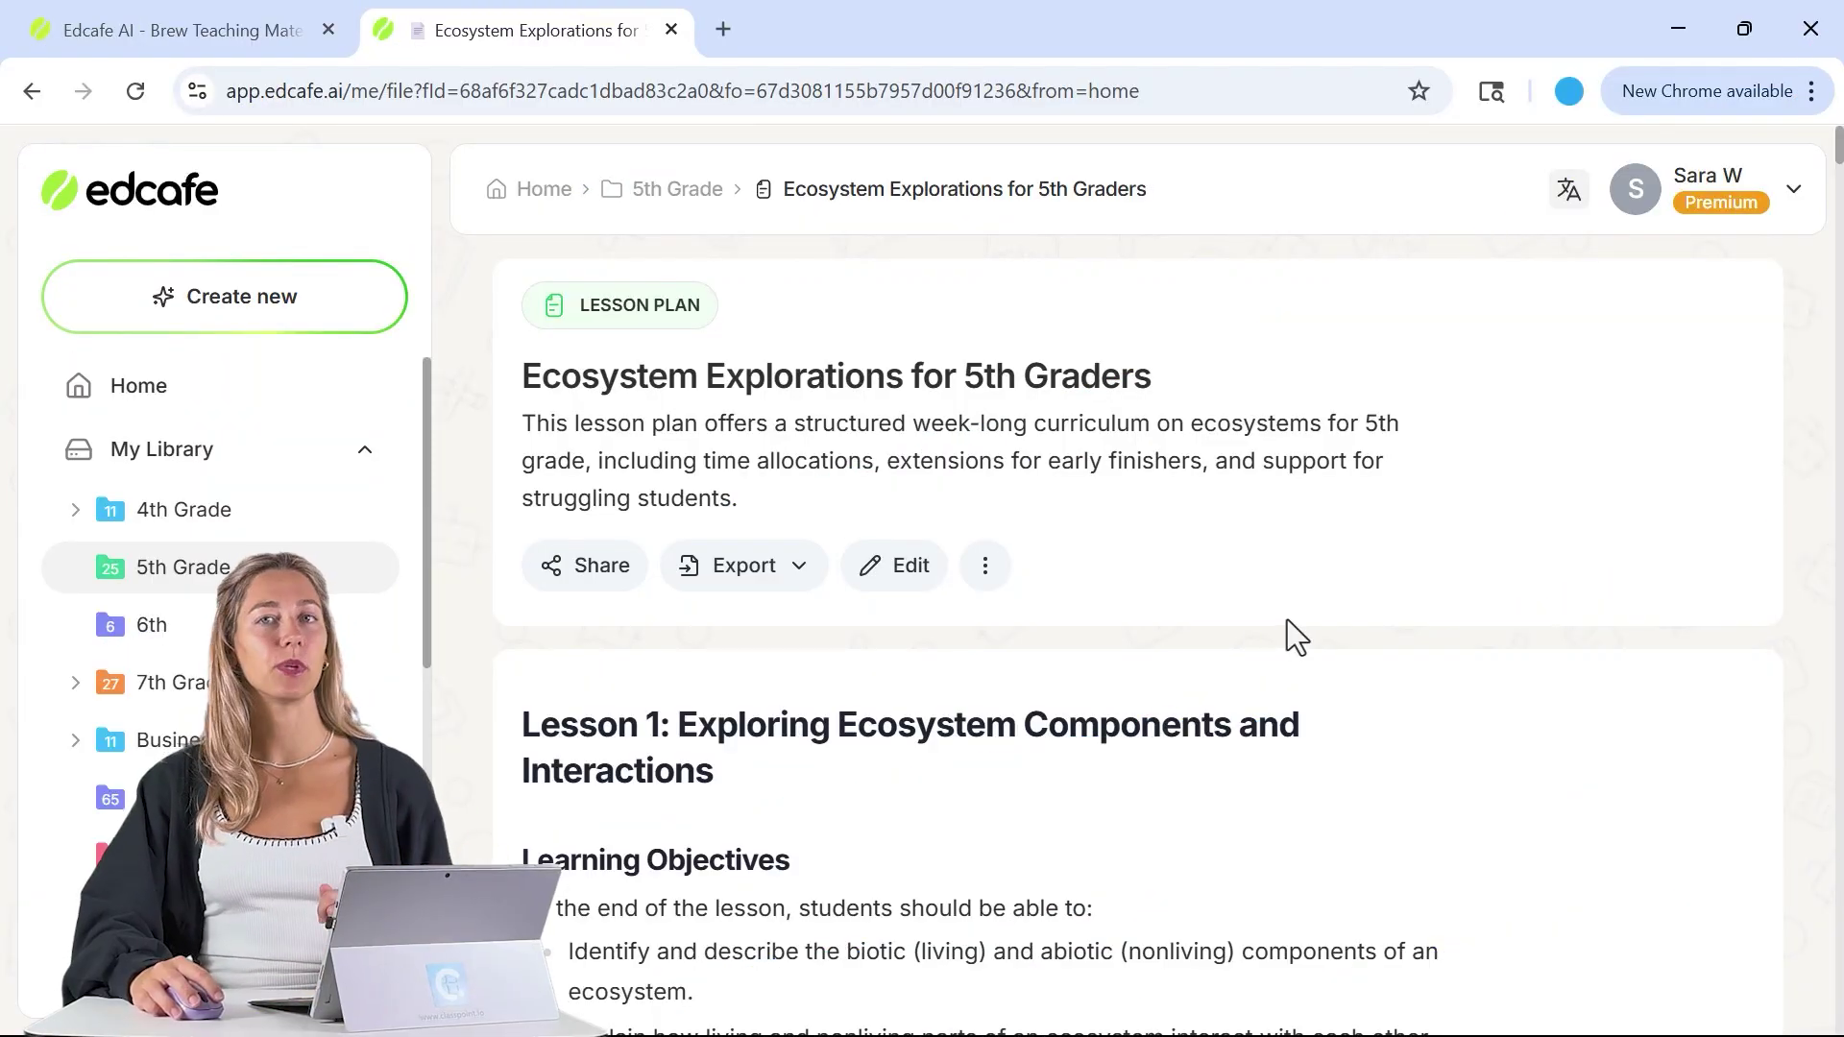
scroll(1243, 465, down, 10)
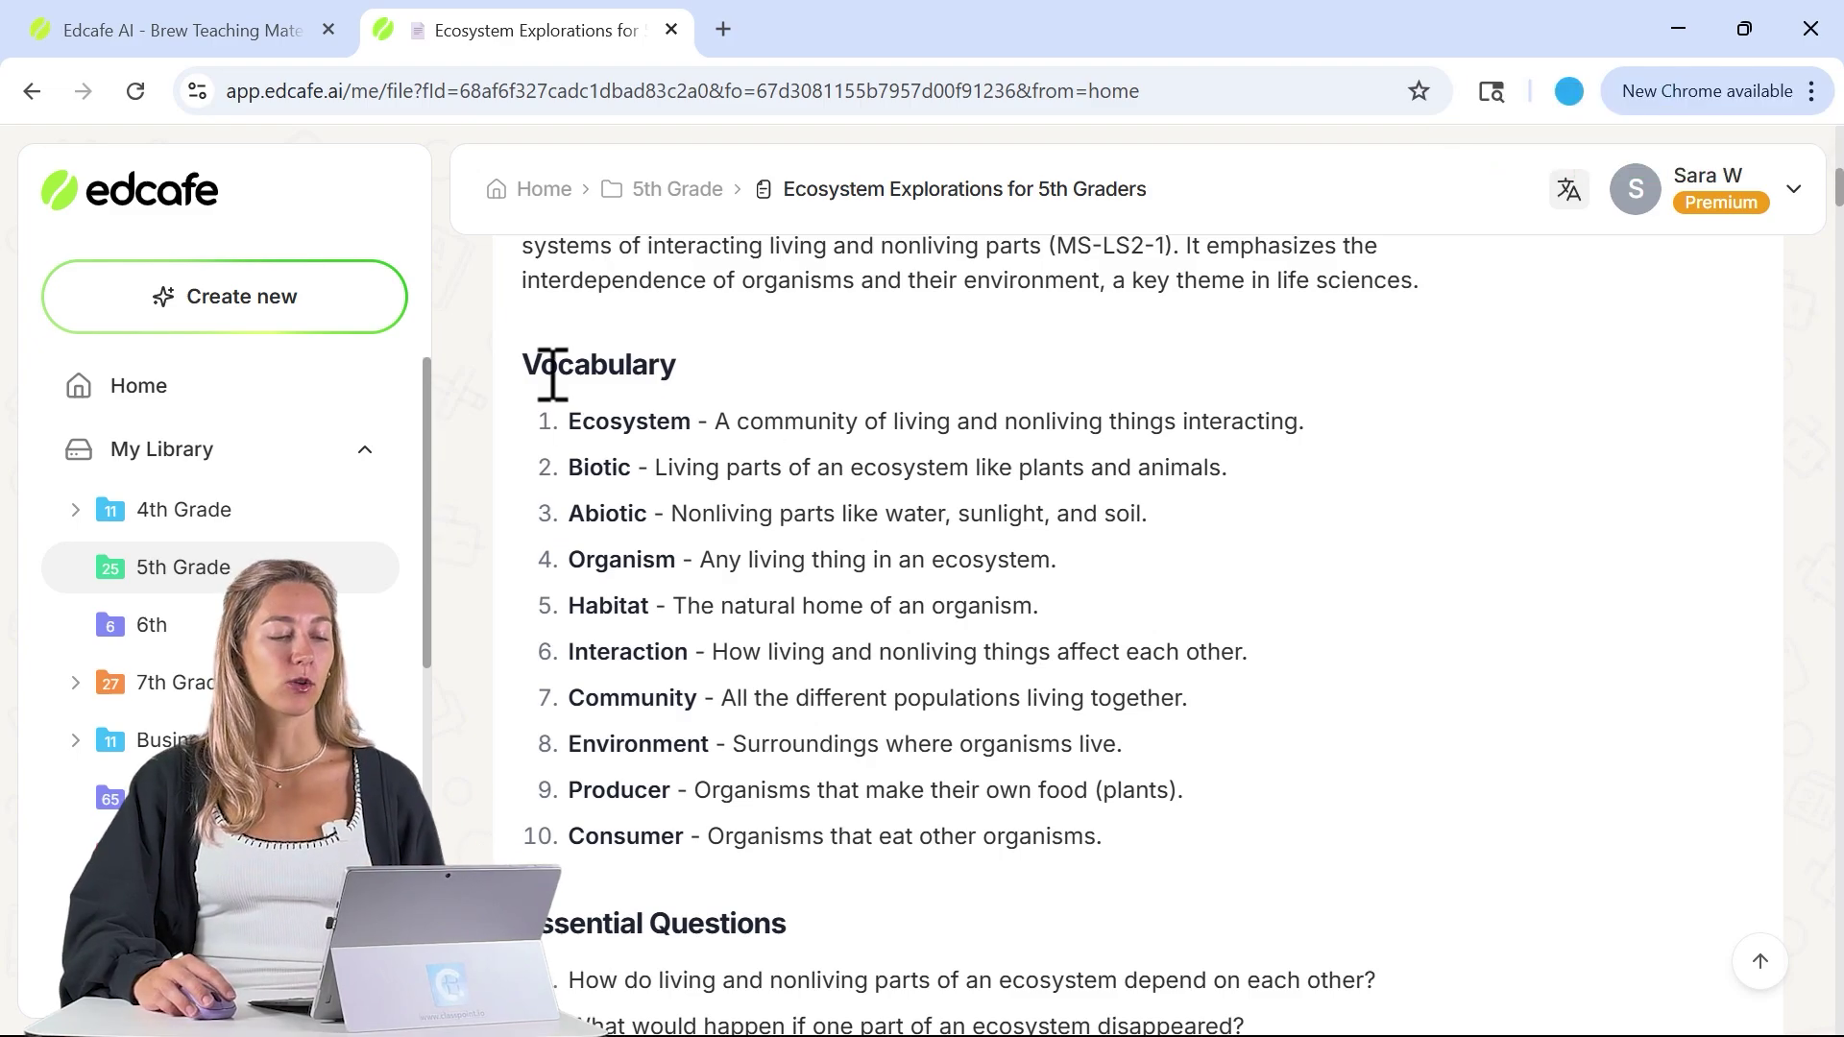
drag(530, 365, 1115, 834)
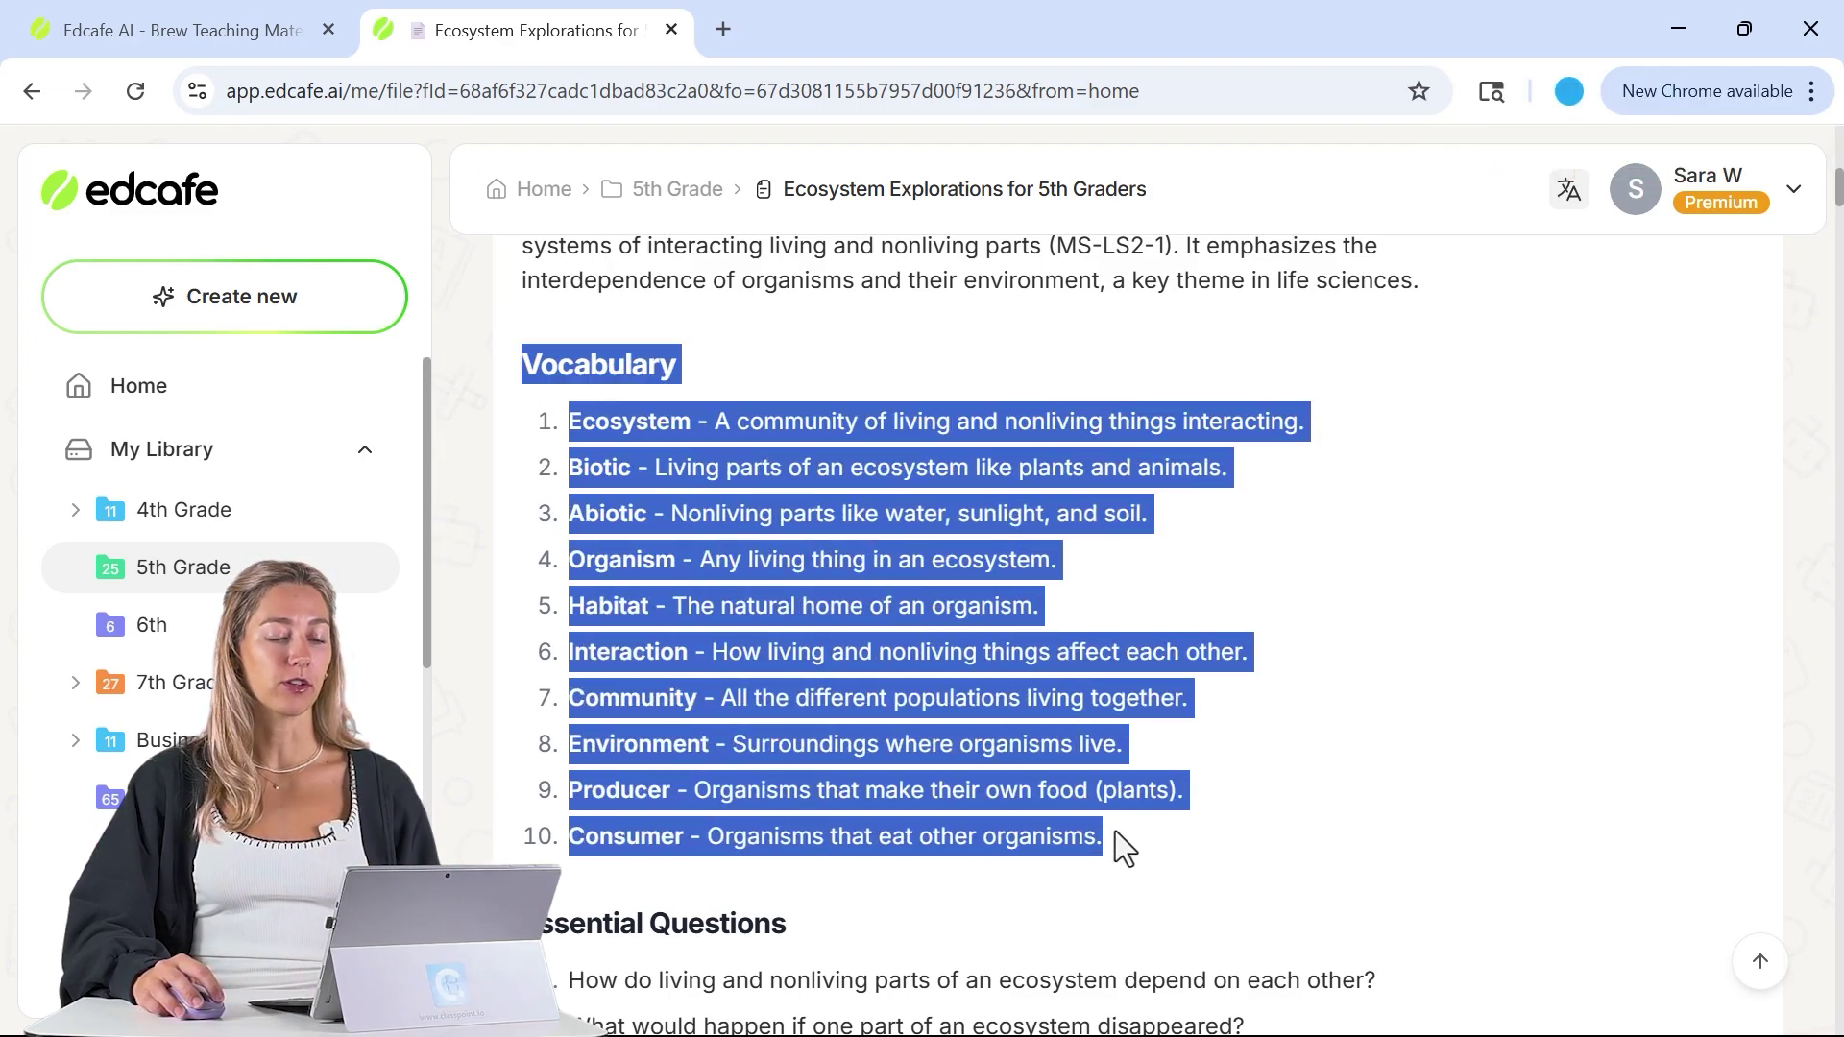
- Generate Term and definition flashcards from the pasted vocabulary list
click(305, 320)
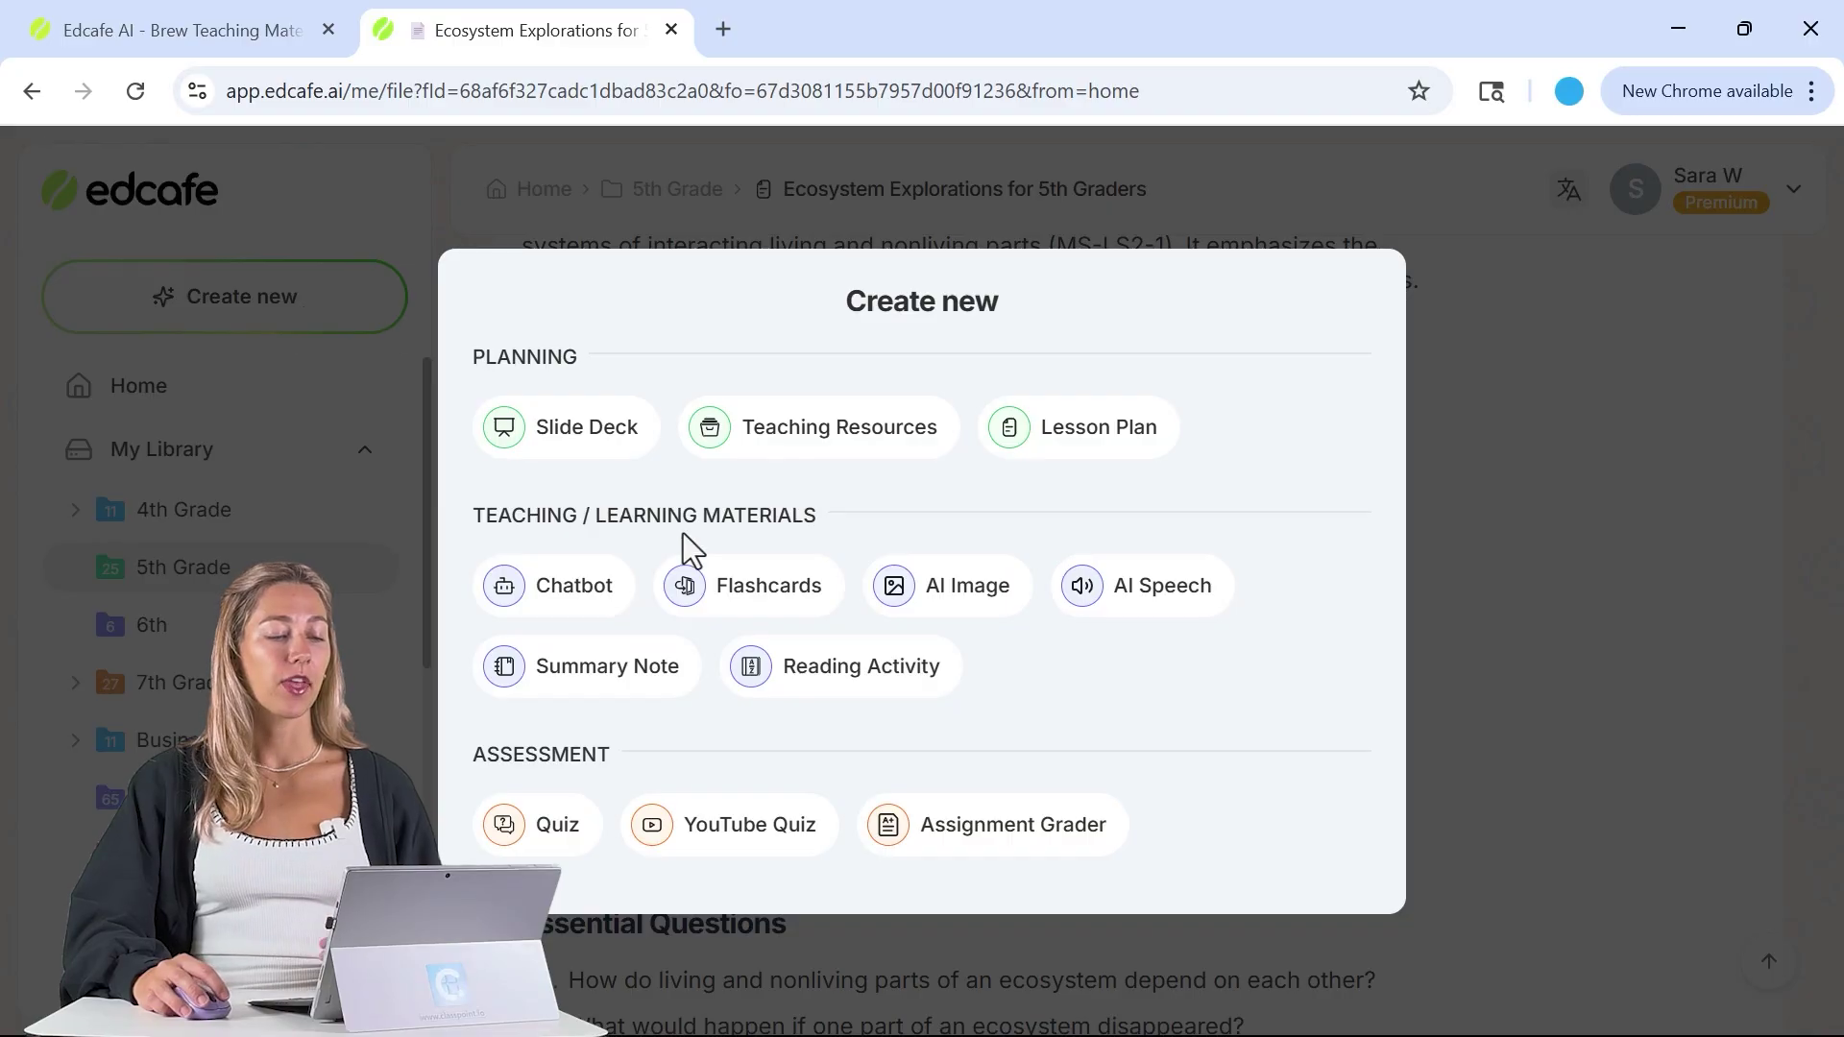
click(720, 588)
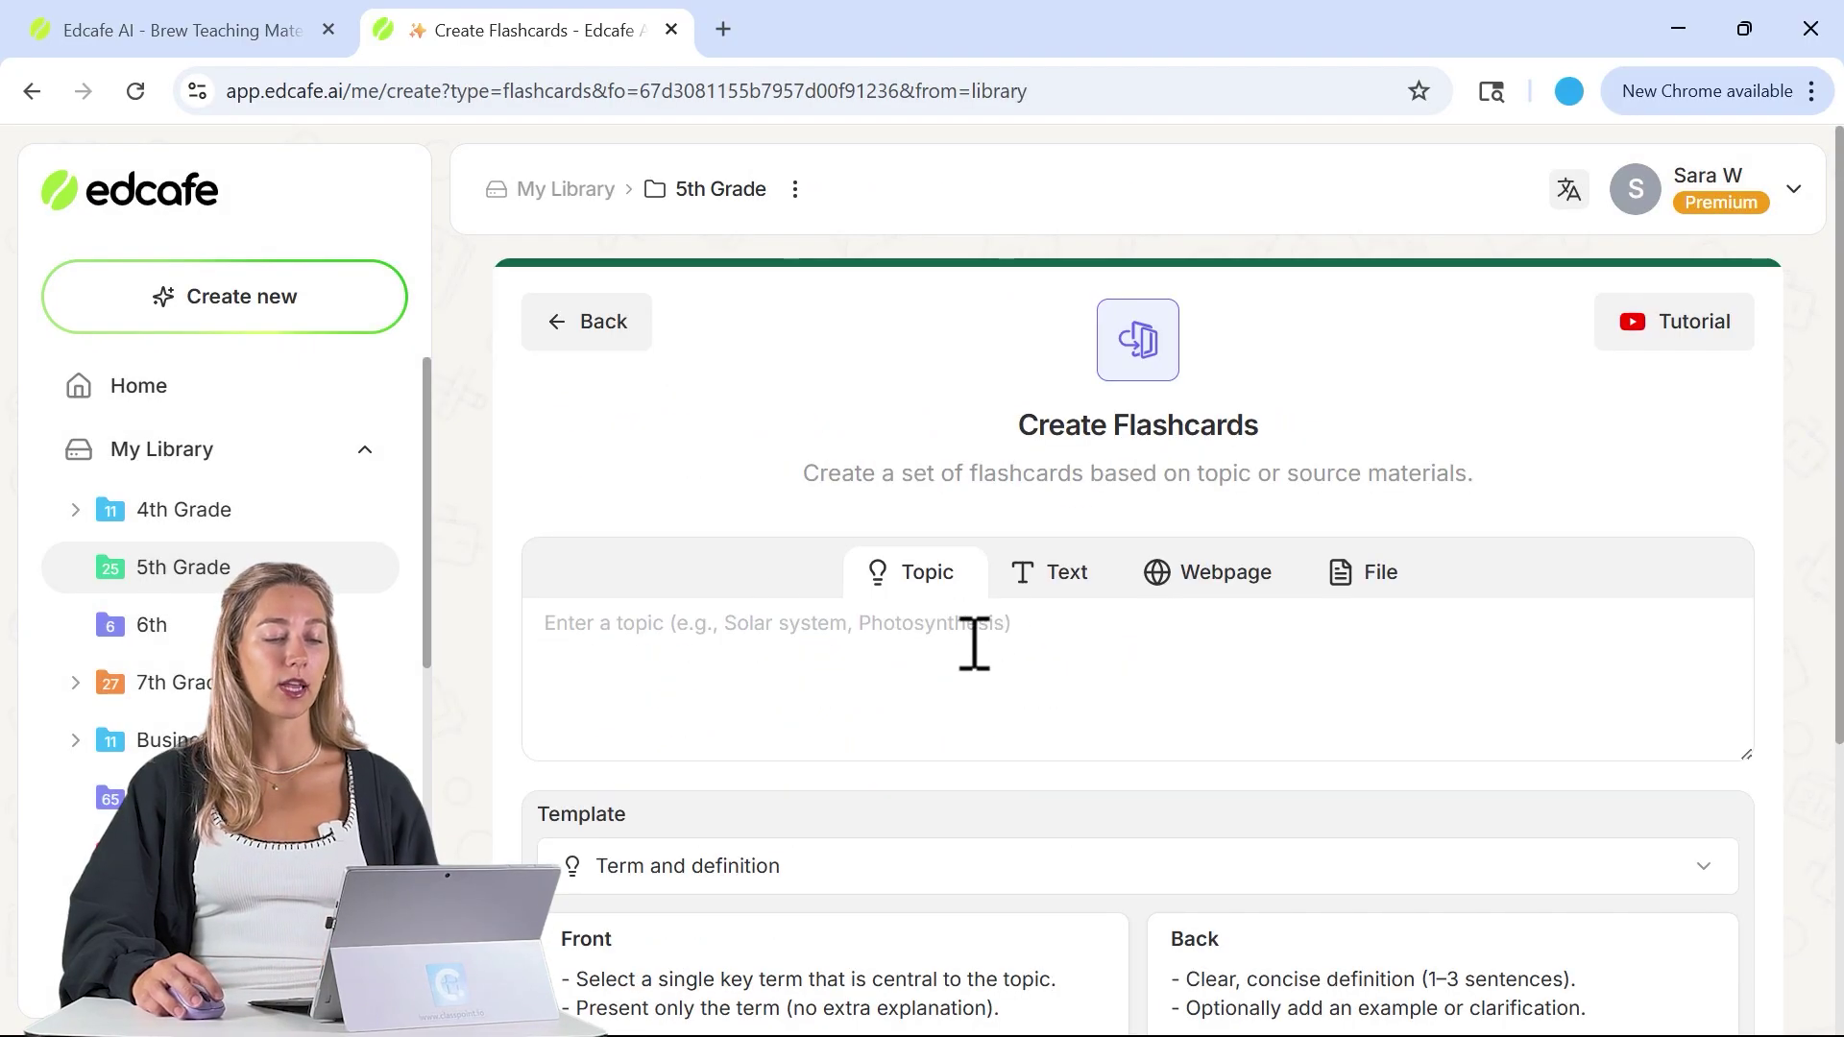
click(1059, 576)
click(879, 638)
text(Habitat - The natural home of an organism. Interaction - How living and nonliving things affect each other. Community - All the different populations living together. Environment - Surroundings where organisms live. Producer - Organisms that make their own food (plants). Consumer - Organisms that eat other organisms.)
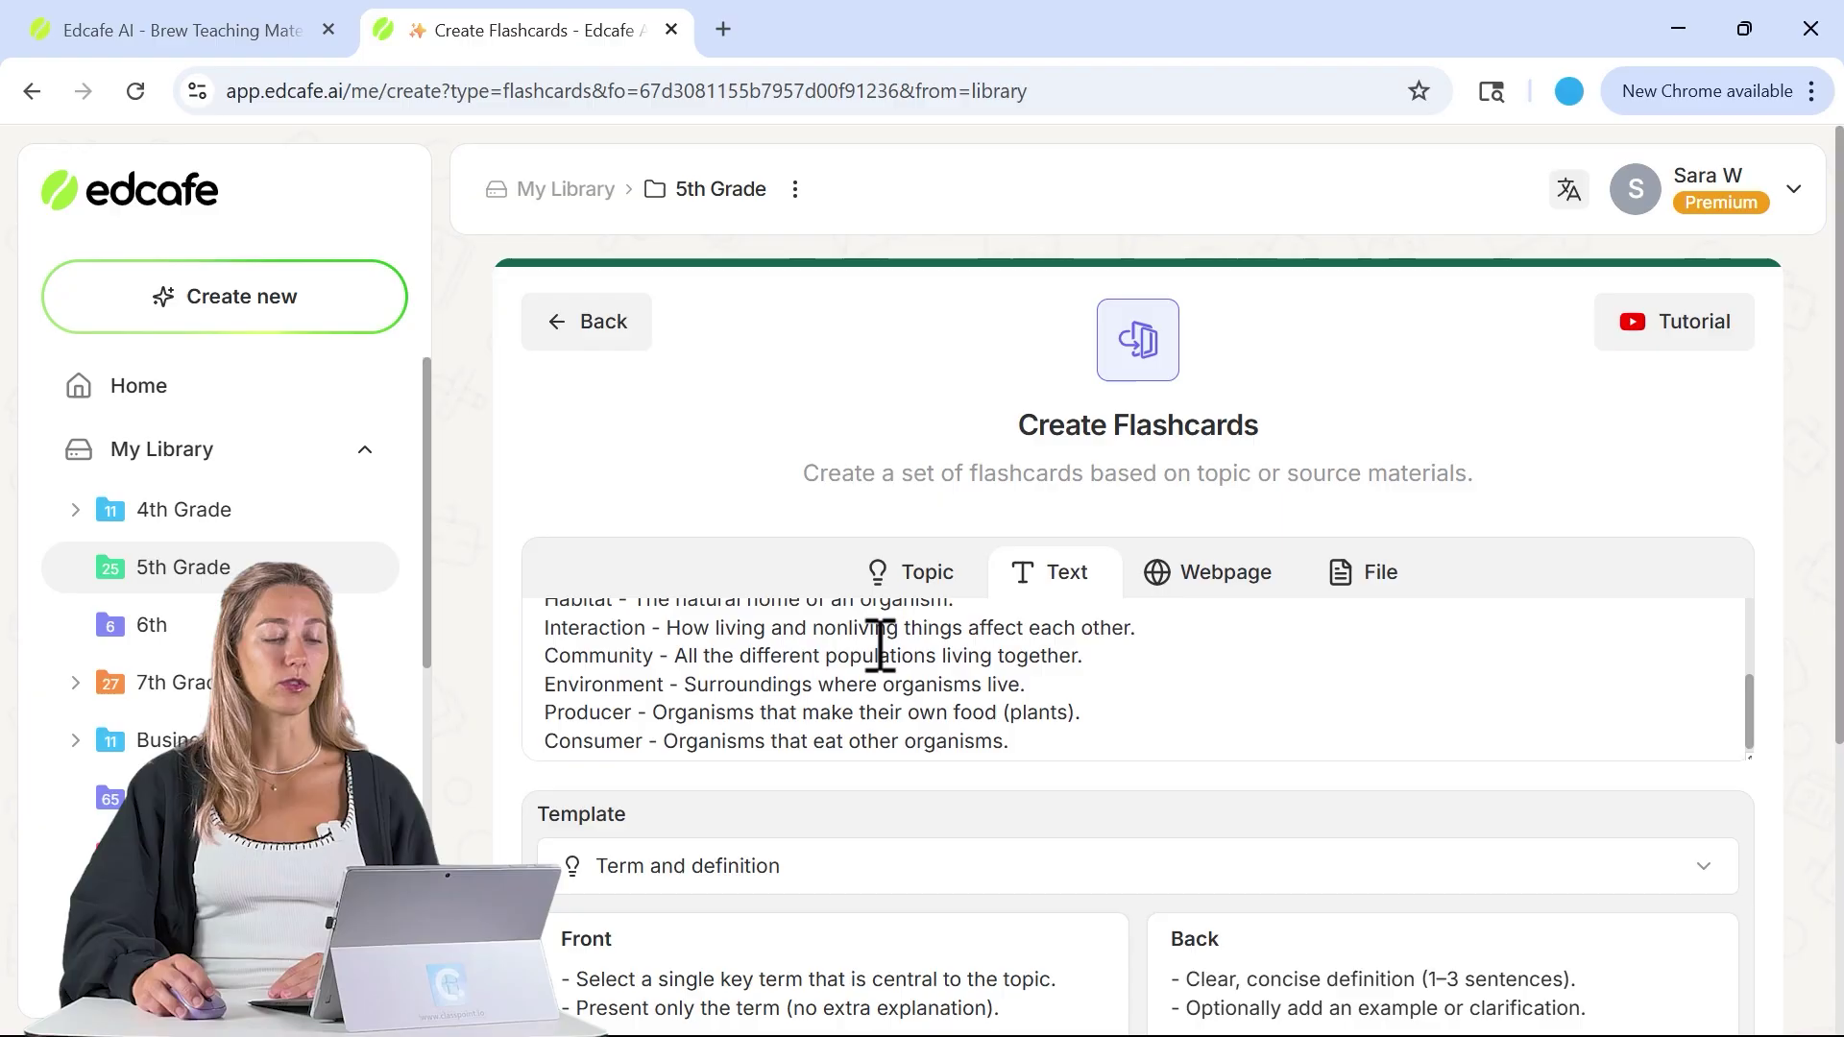
scroll(1114, 682, down, 4)
click(1090, 437)
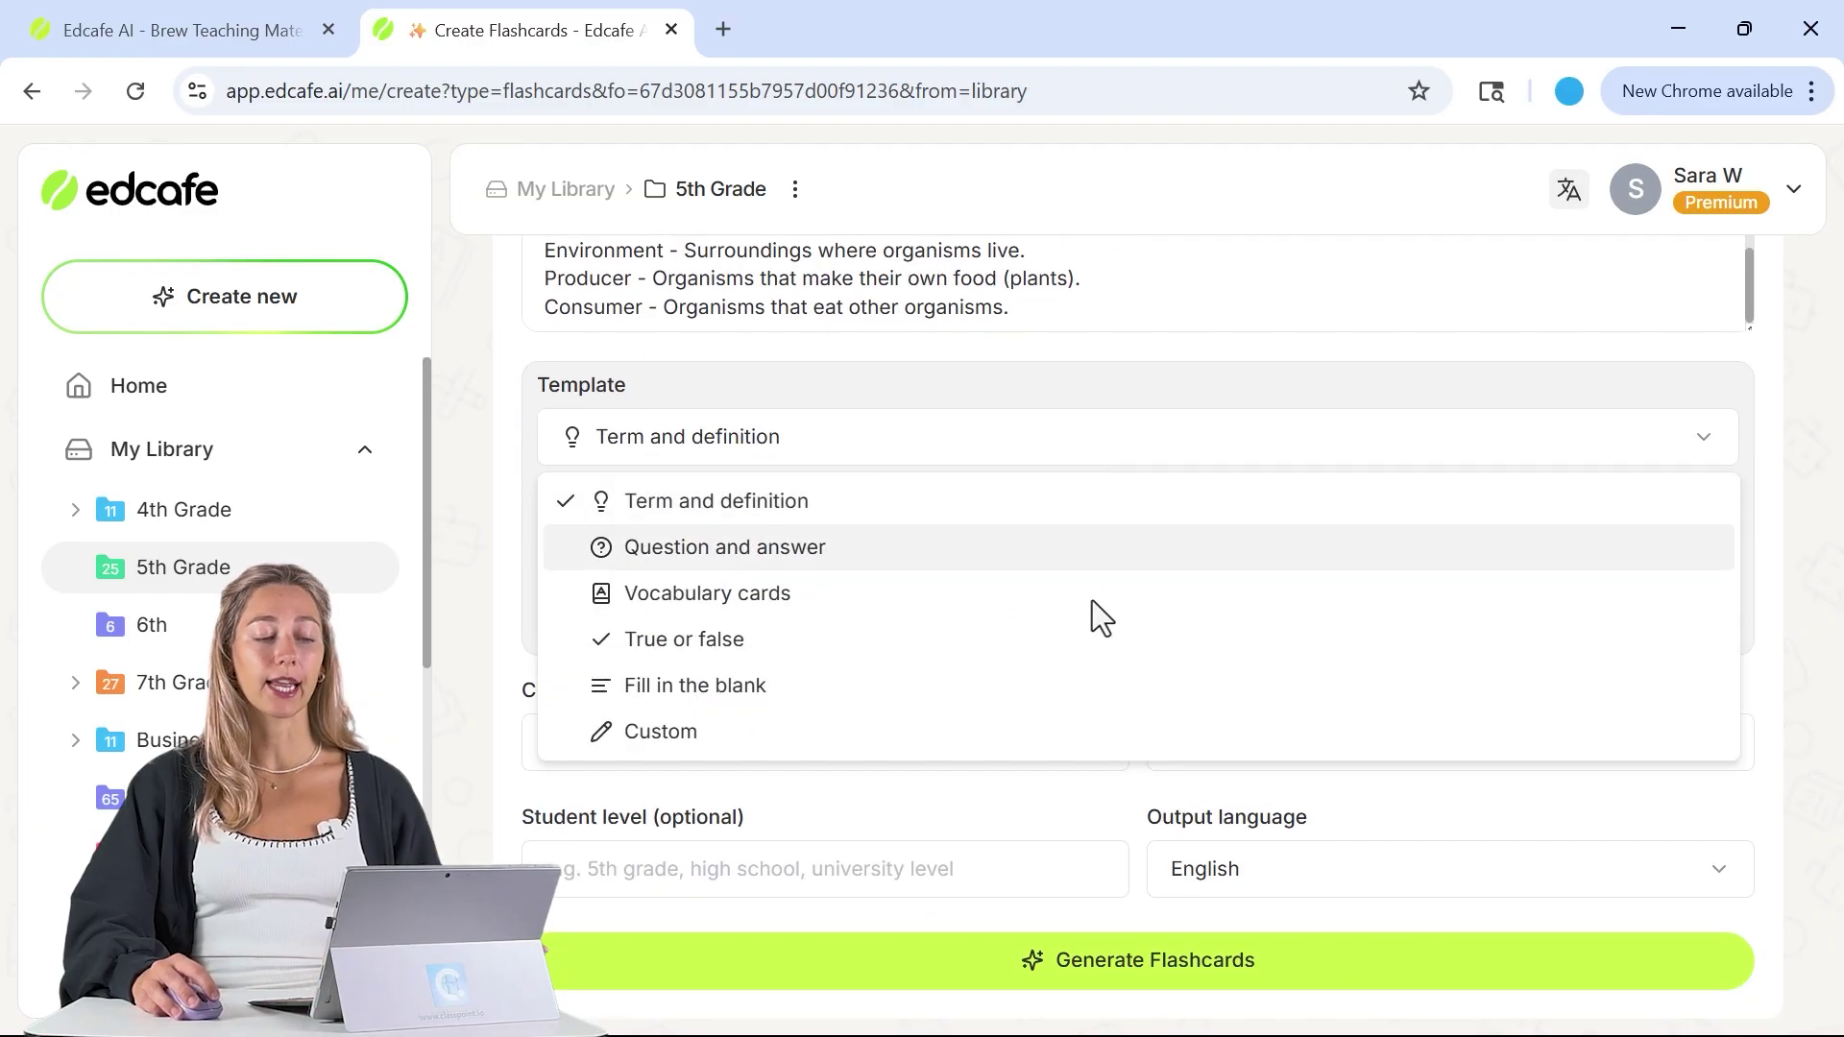
click(1075, 504)
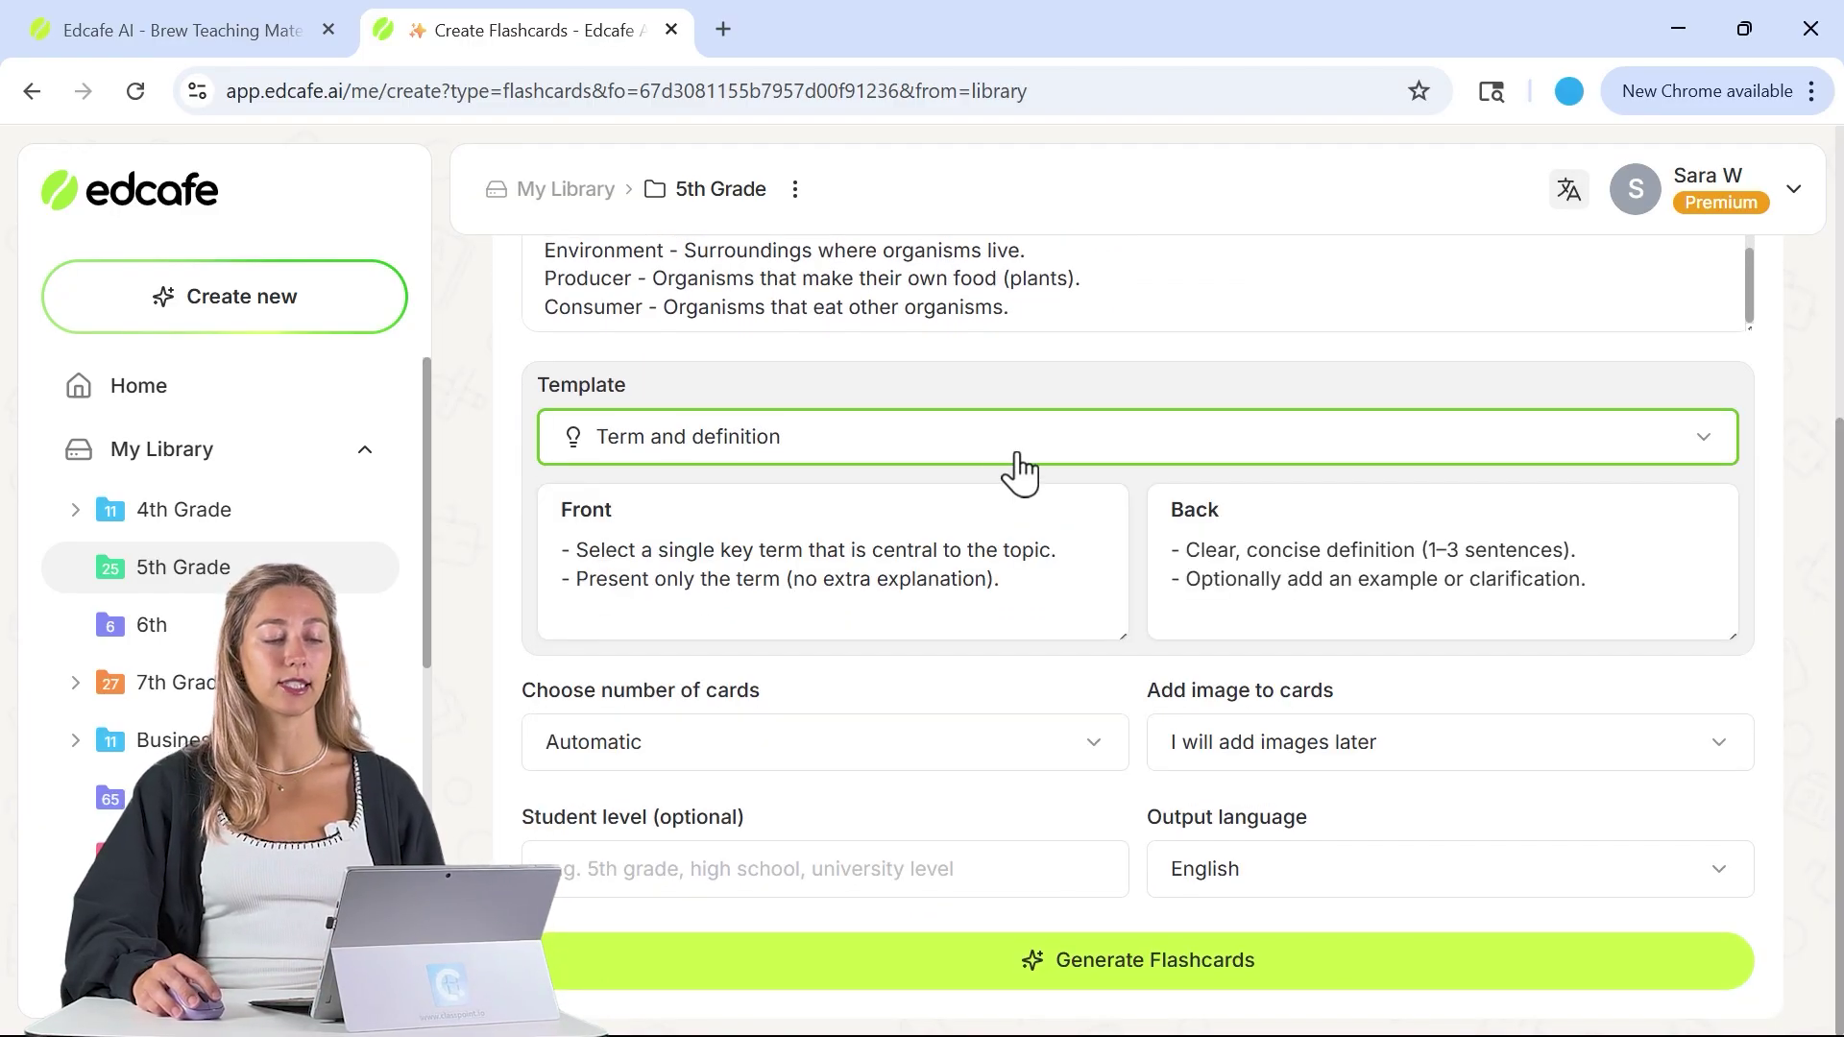
click(1201, 960)
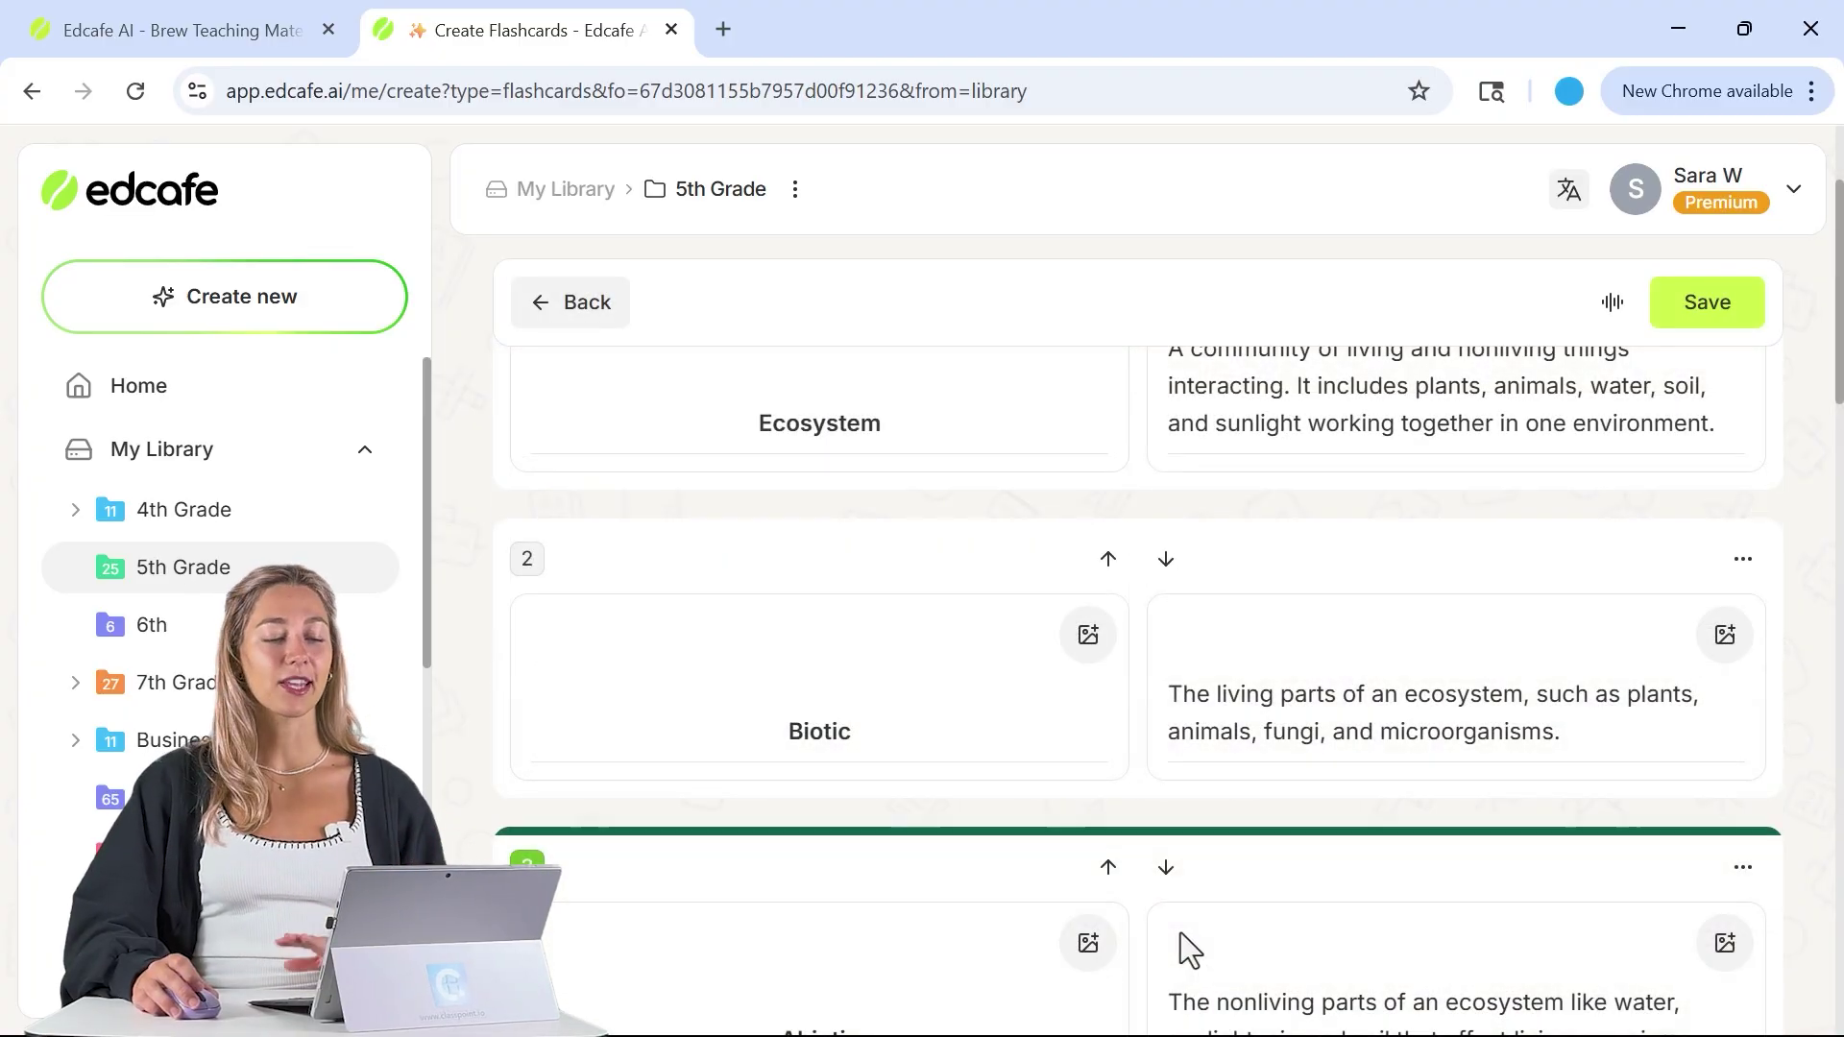
- Look over the Biotic card's front text and the card-audio voice choices without changing them
click(1062, 719)
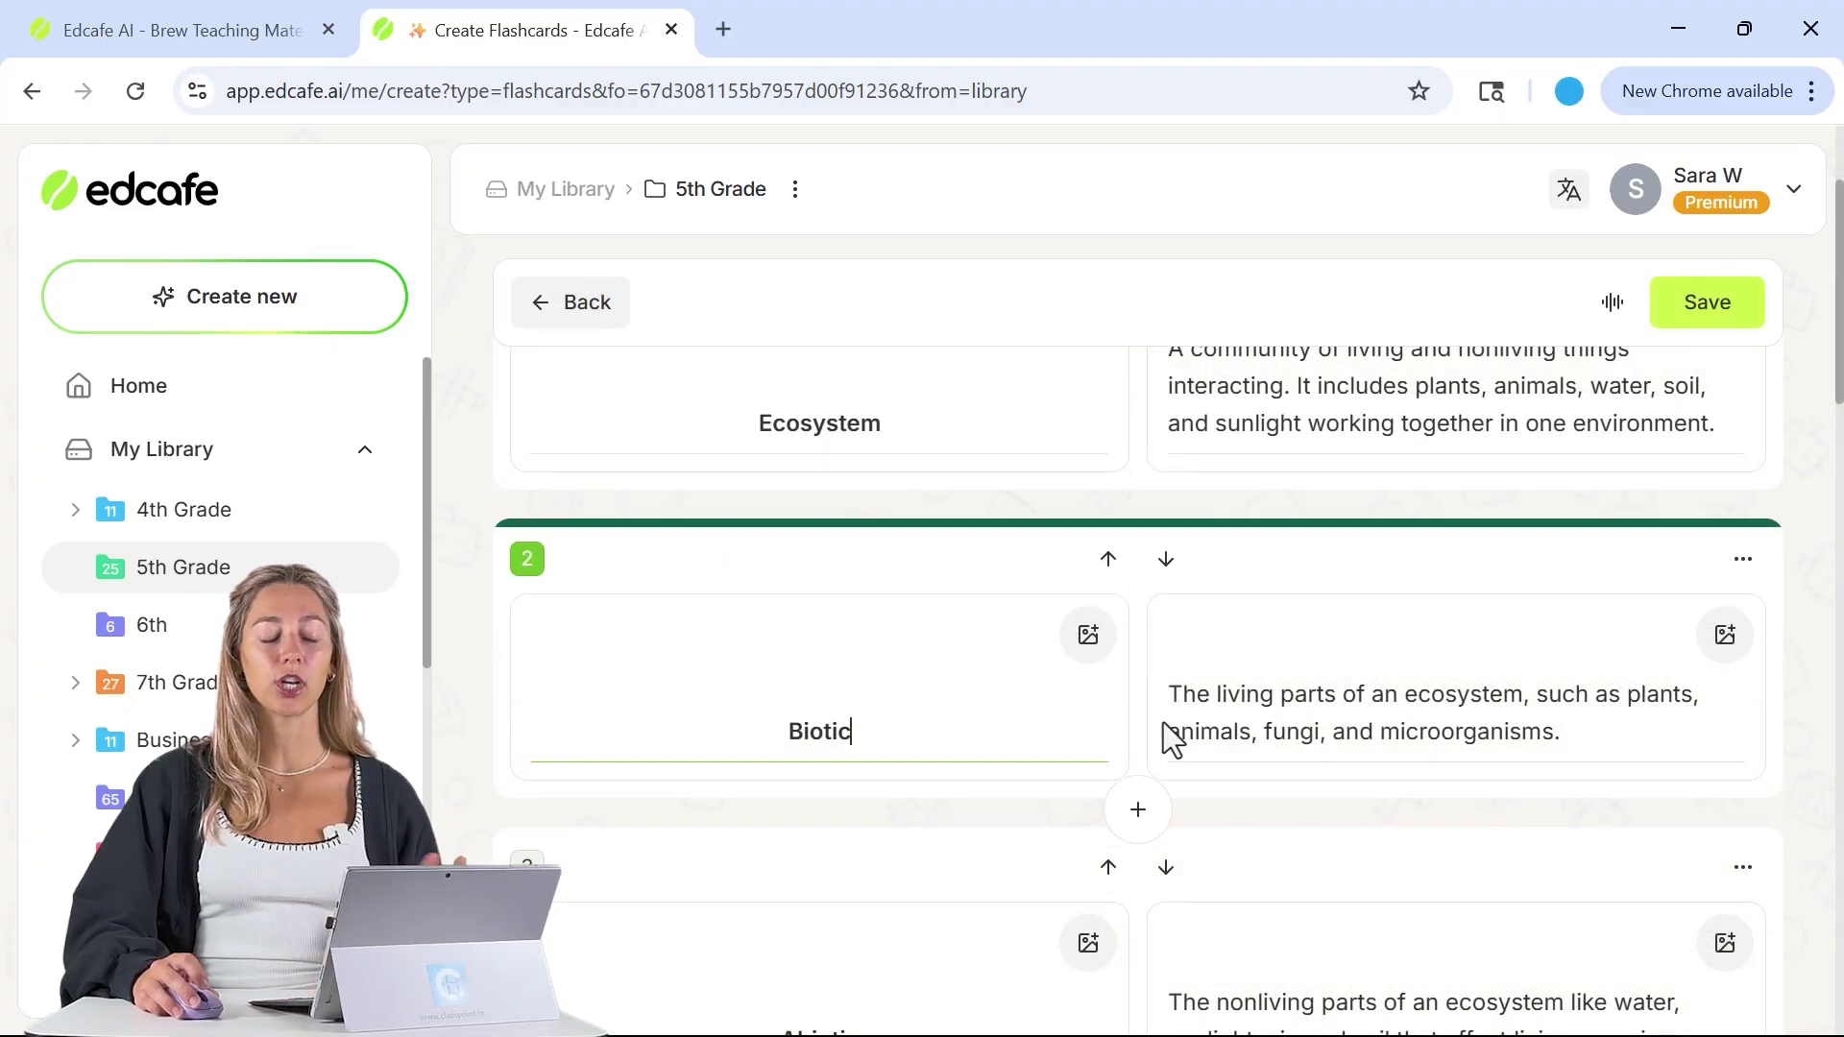
scroll(1229, 730, up, 2)
click(1612, 304)
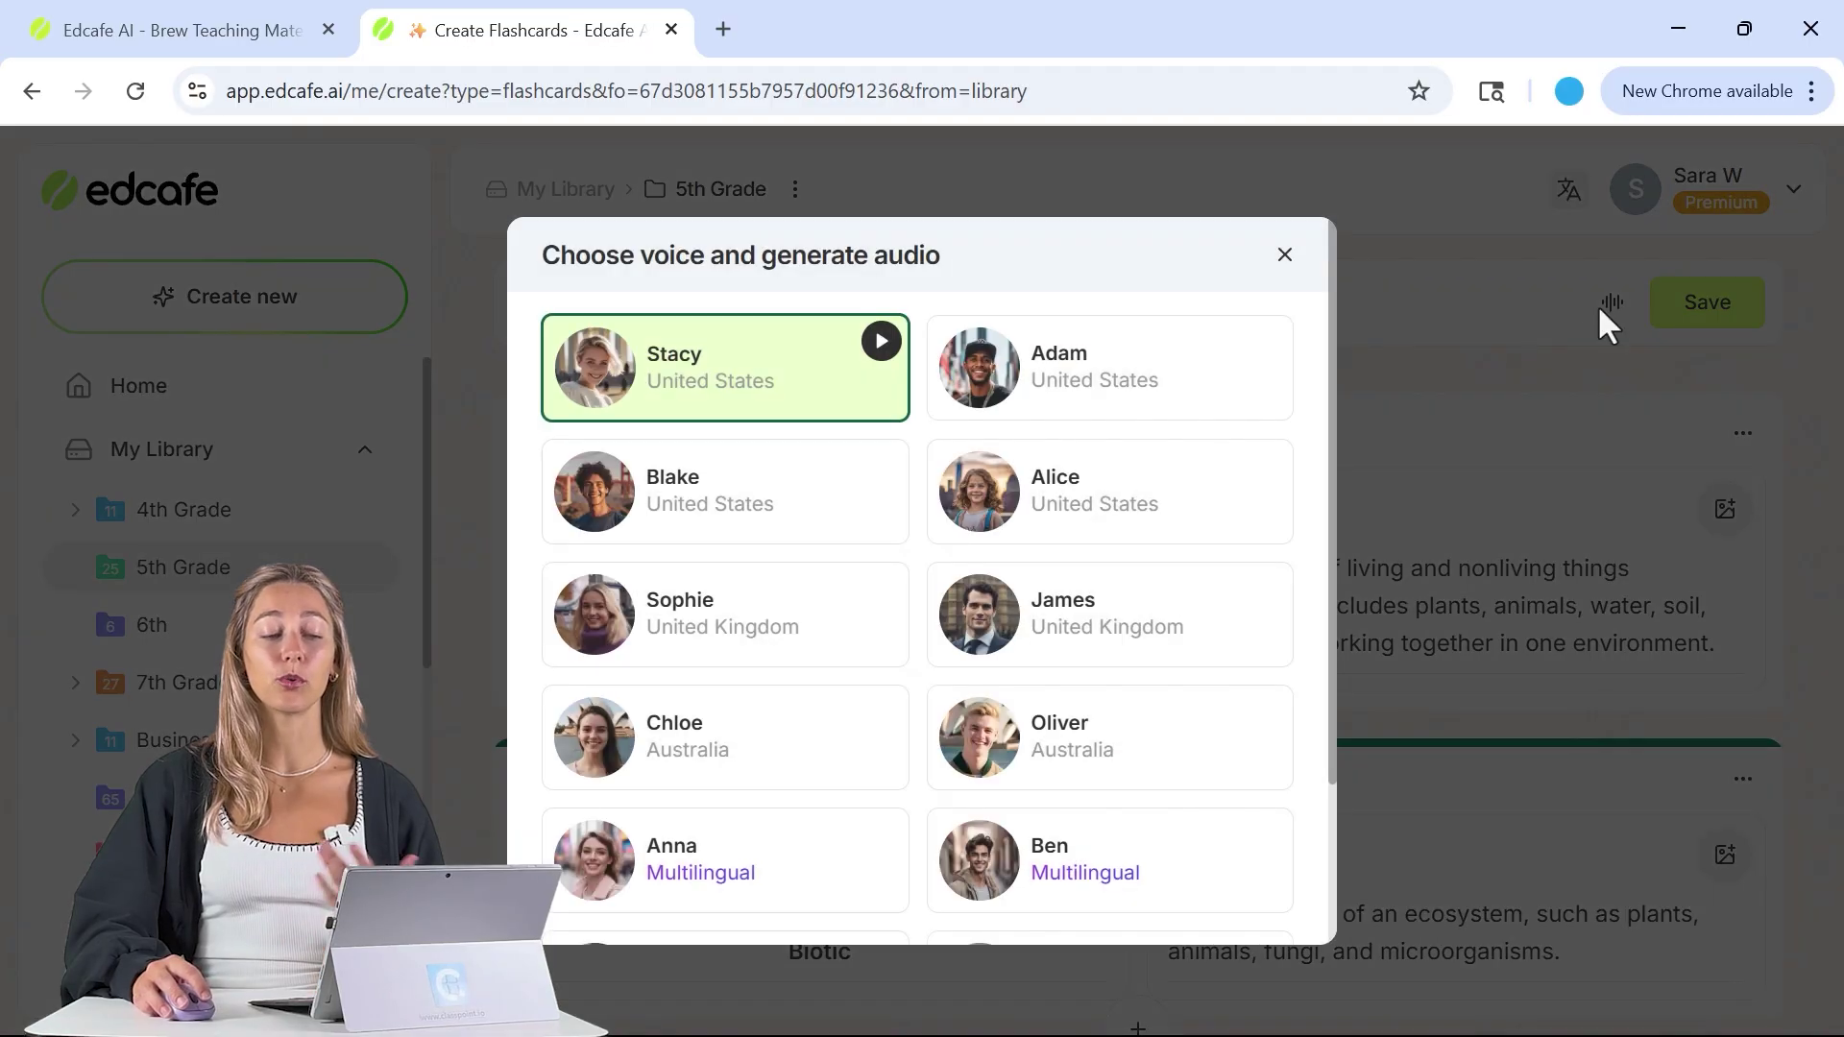
click(1285, 255)
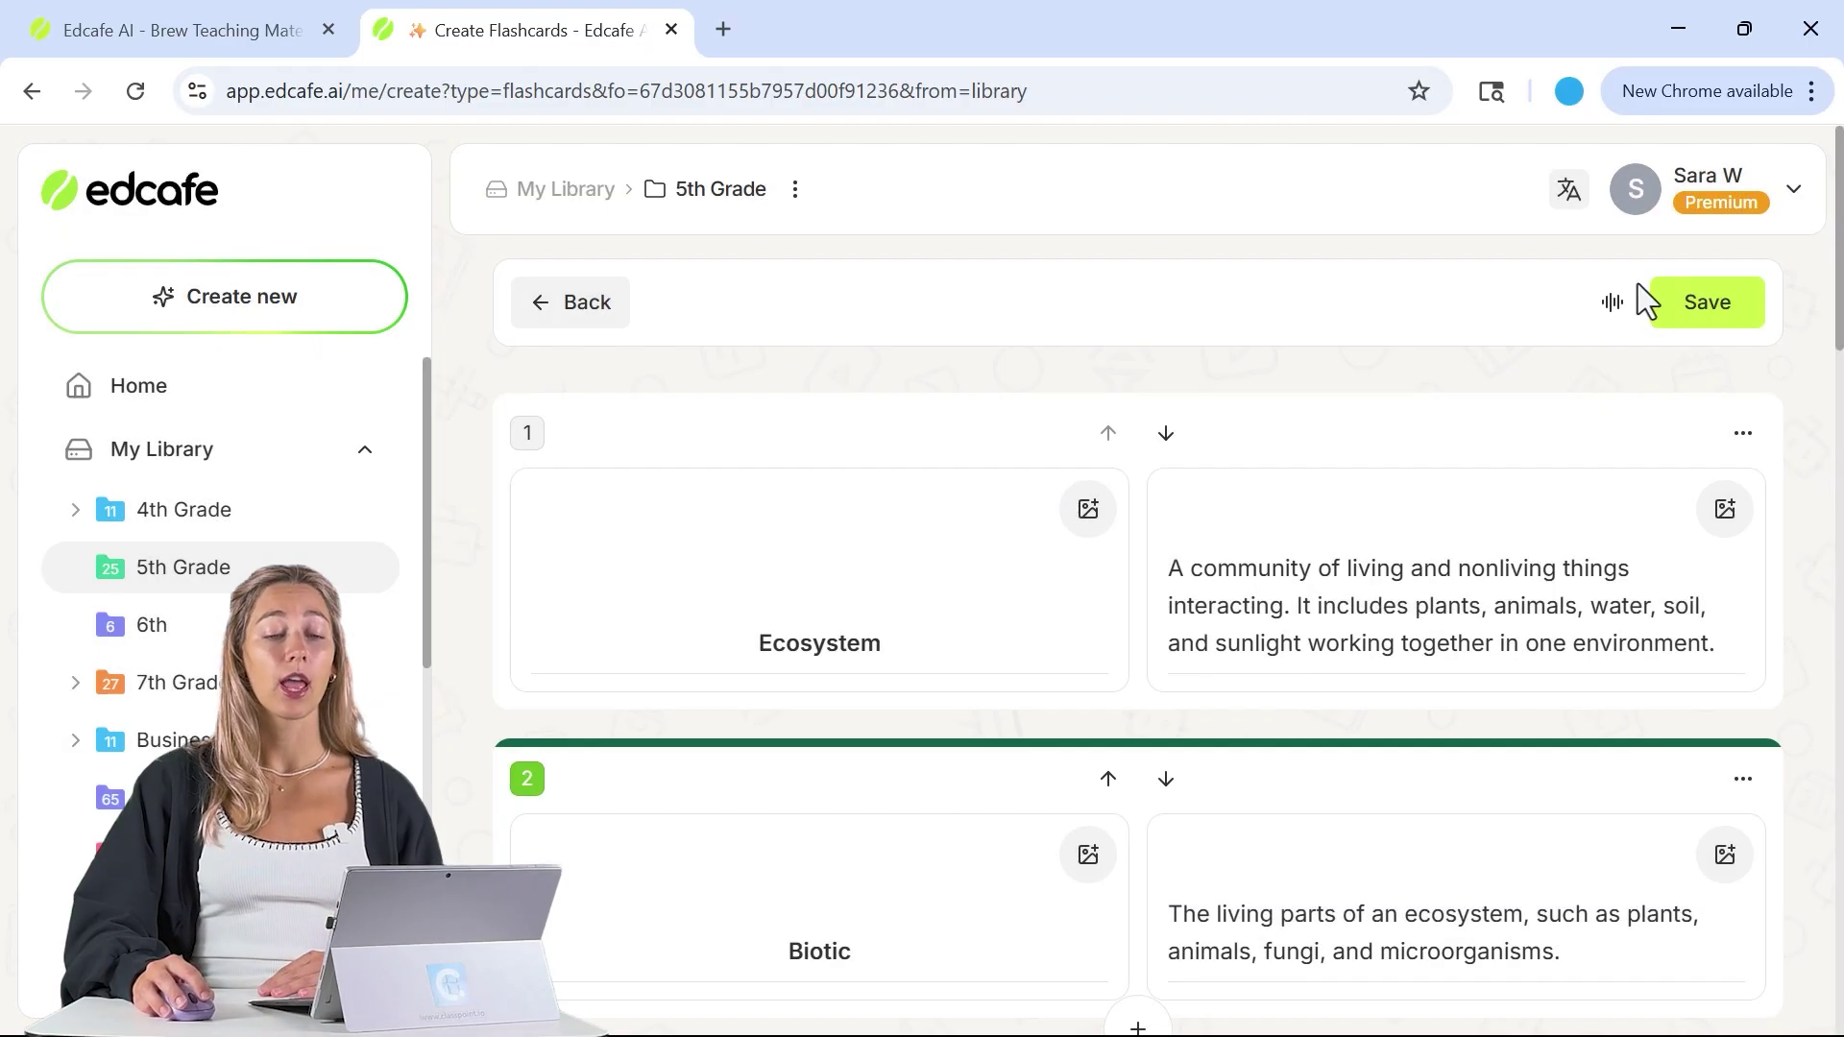
- Save the flashcards to 5th Grade under the auto-generated name 'Ecosystem Dynamics and Interactions Guide'
click(1688, 305)
click(1176, 465)
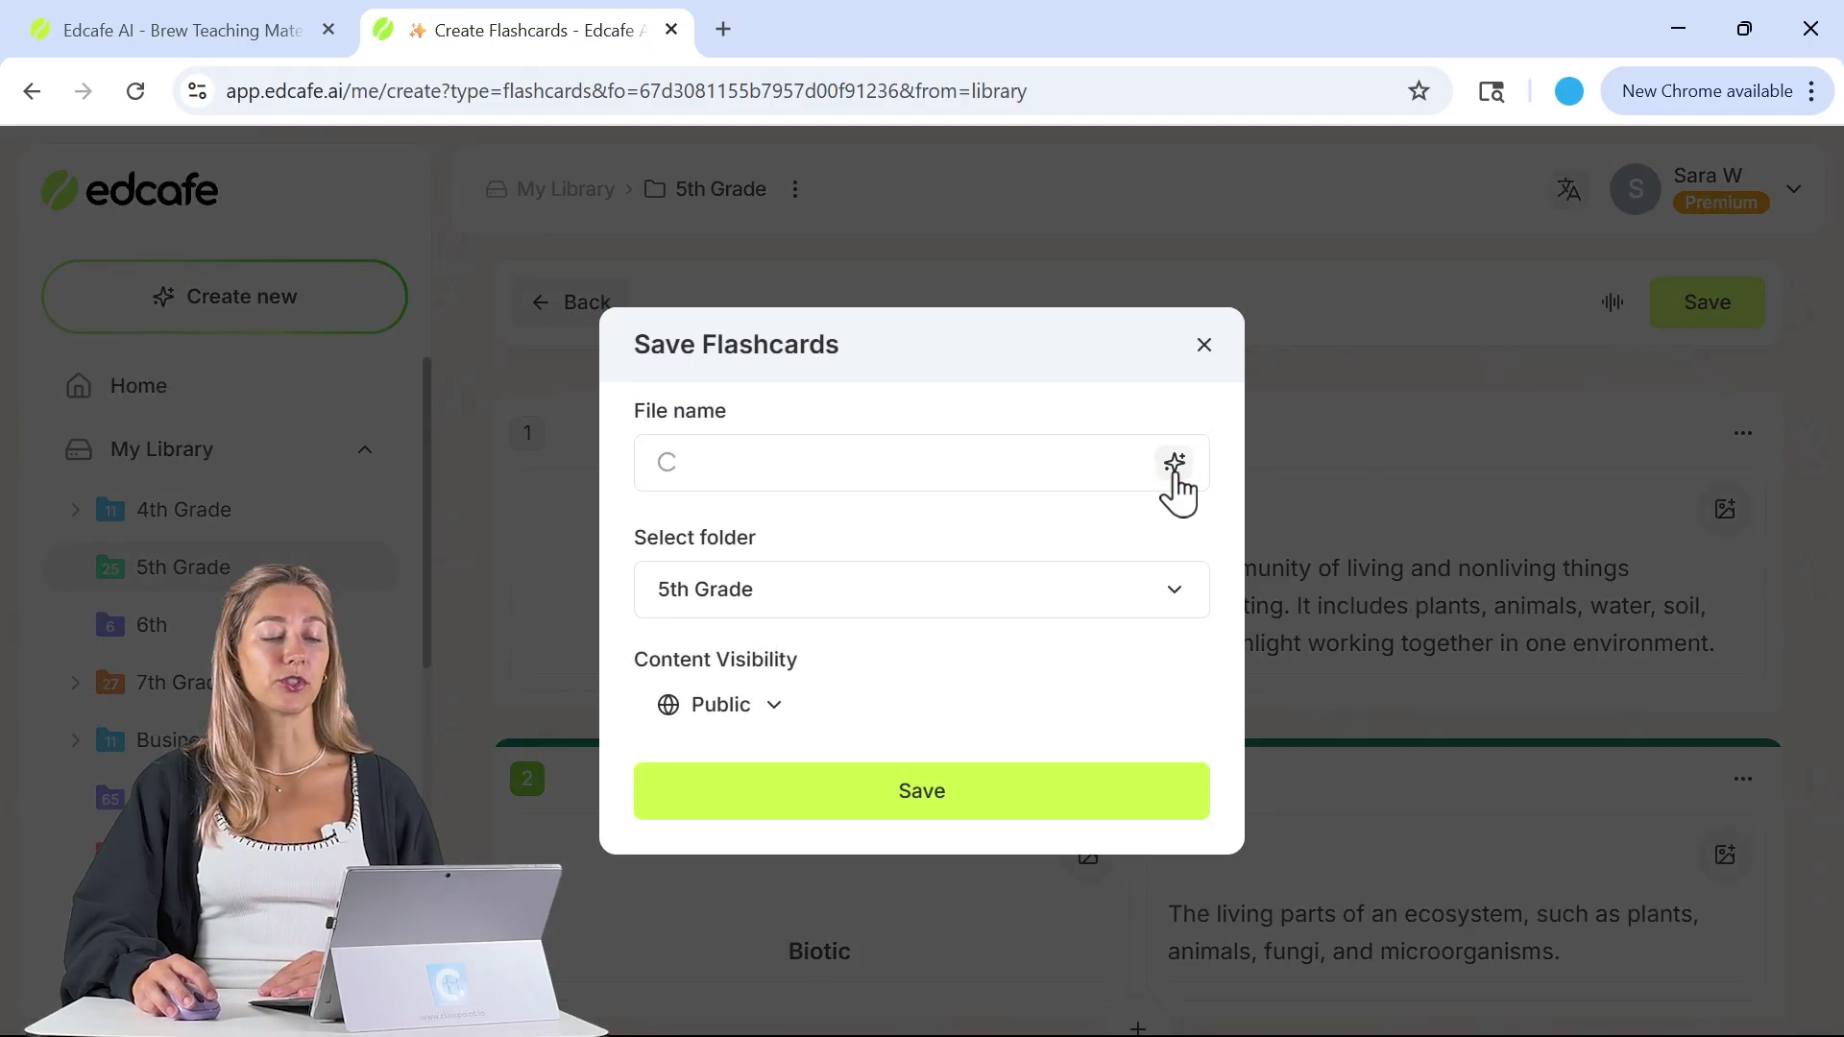
click(1135, 797)
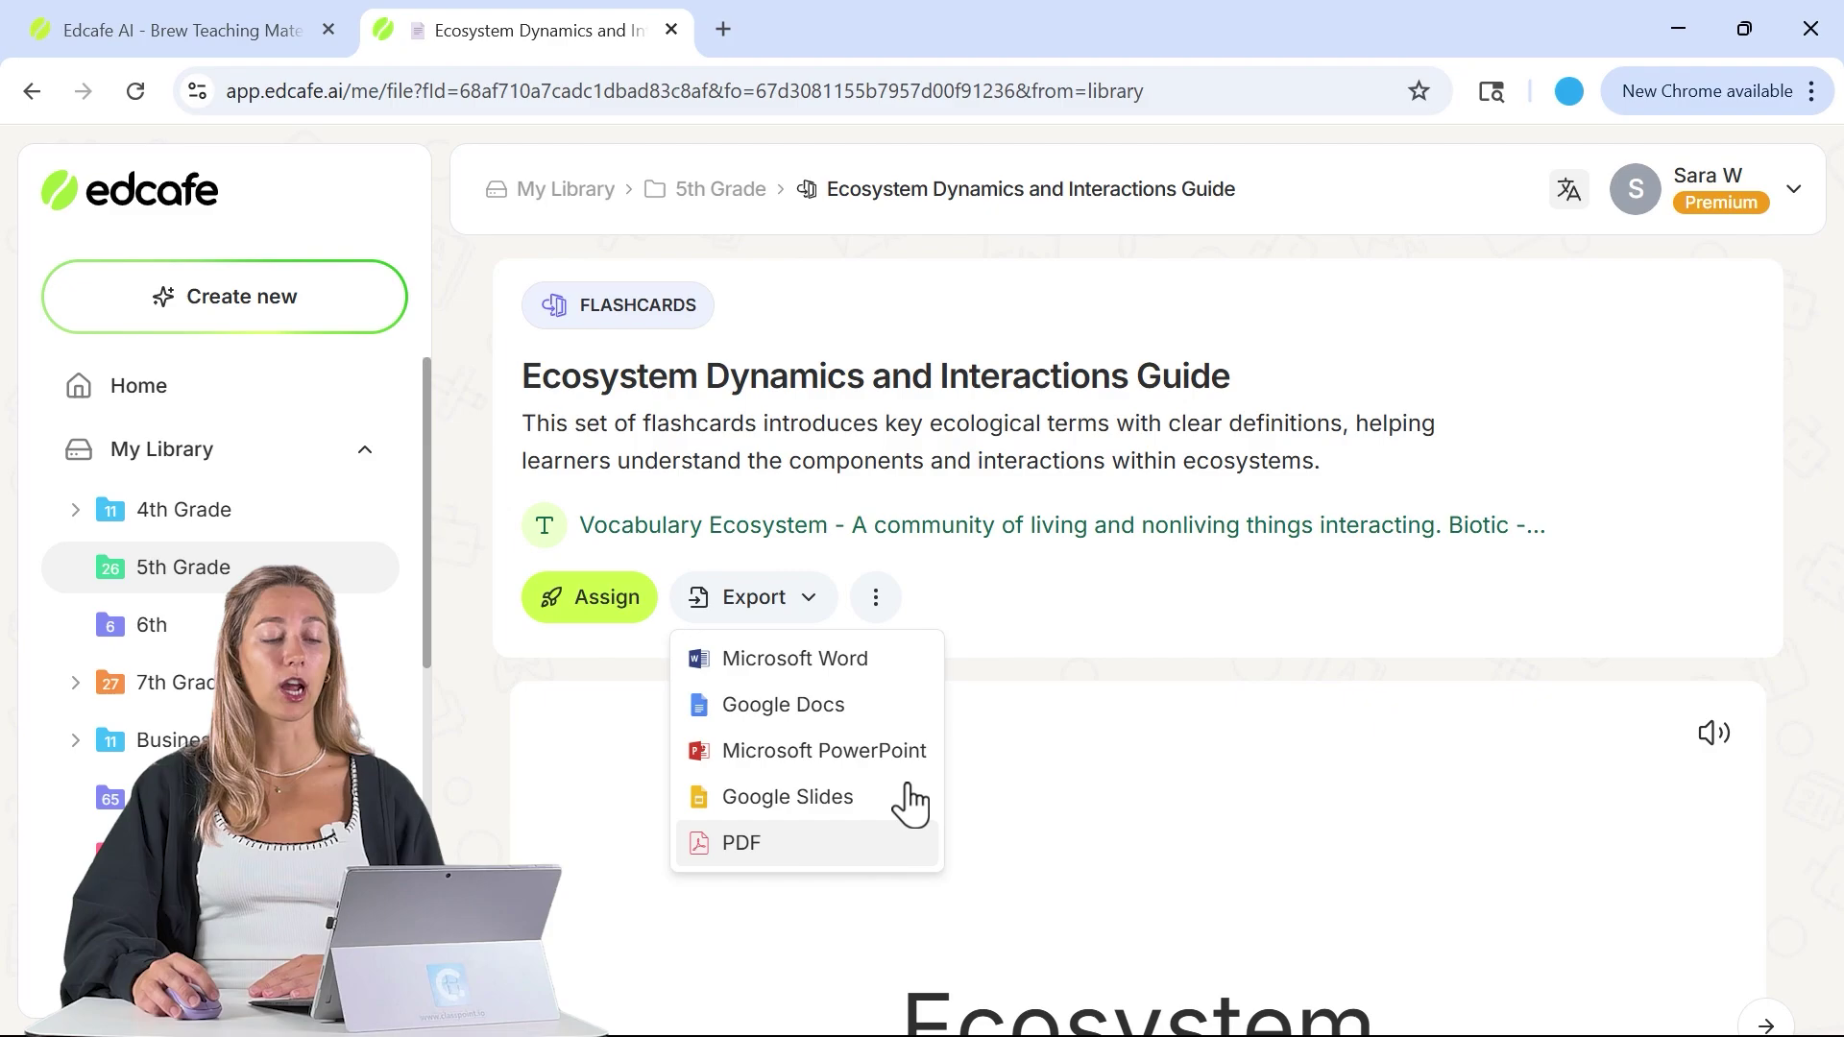
- Copy the flashcards' share link and load it in a new browser tab
click(637, 629)
click(720, 788)
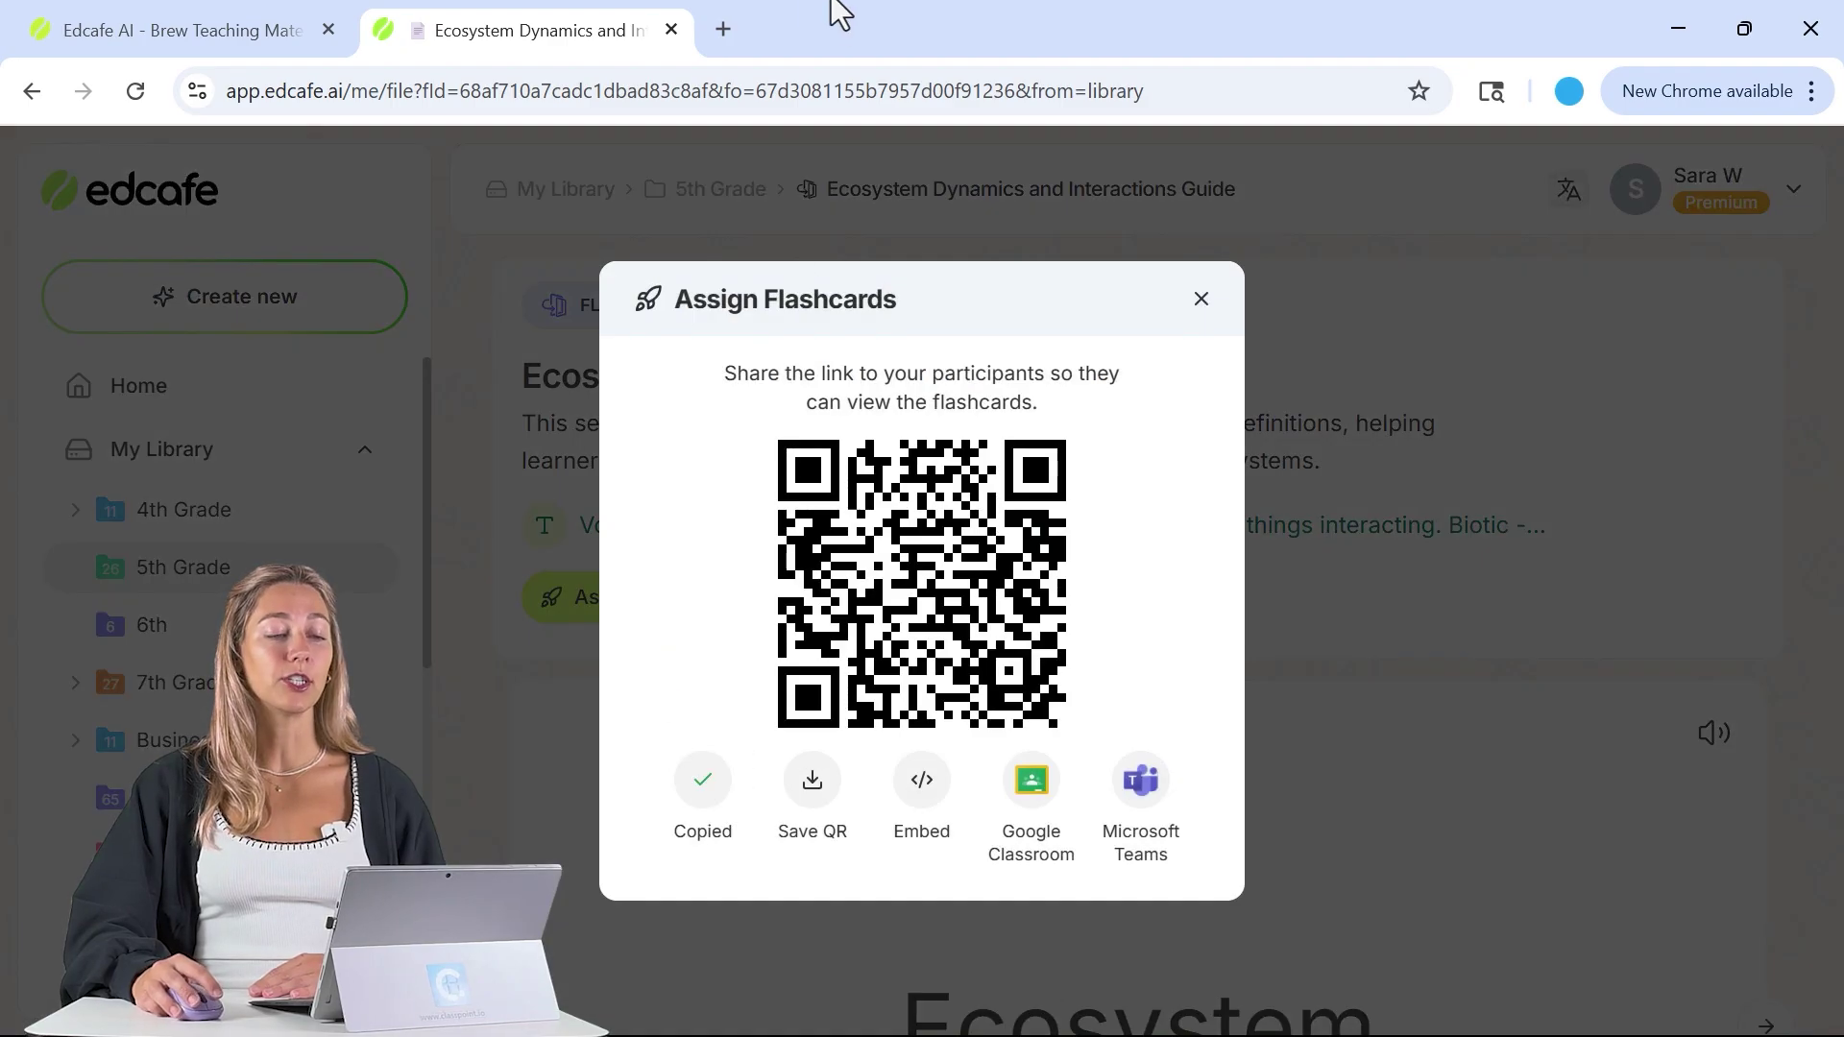
click(723, 28)
key(Return)
- Study the flashcards shuffled as a student and flip the Consumer card to its definition
scroll(757, 149, down, 4)
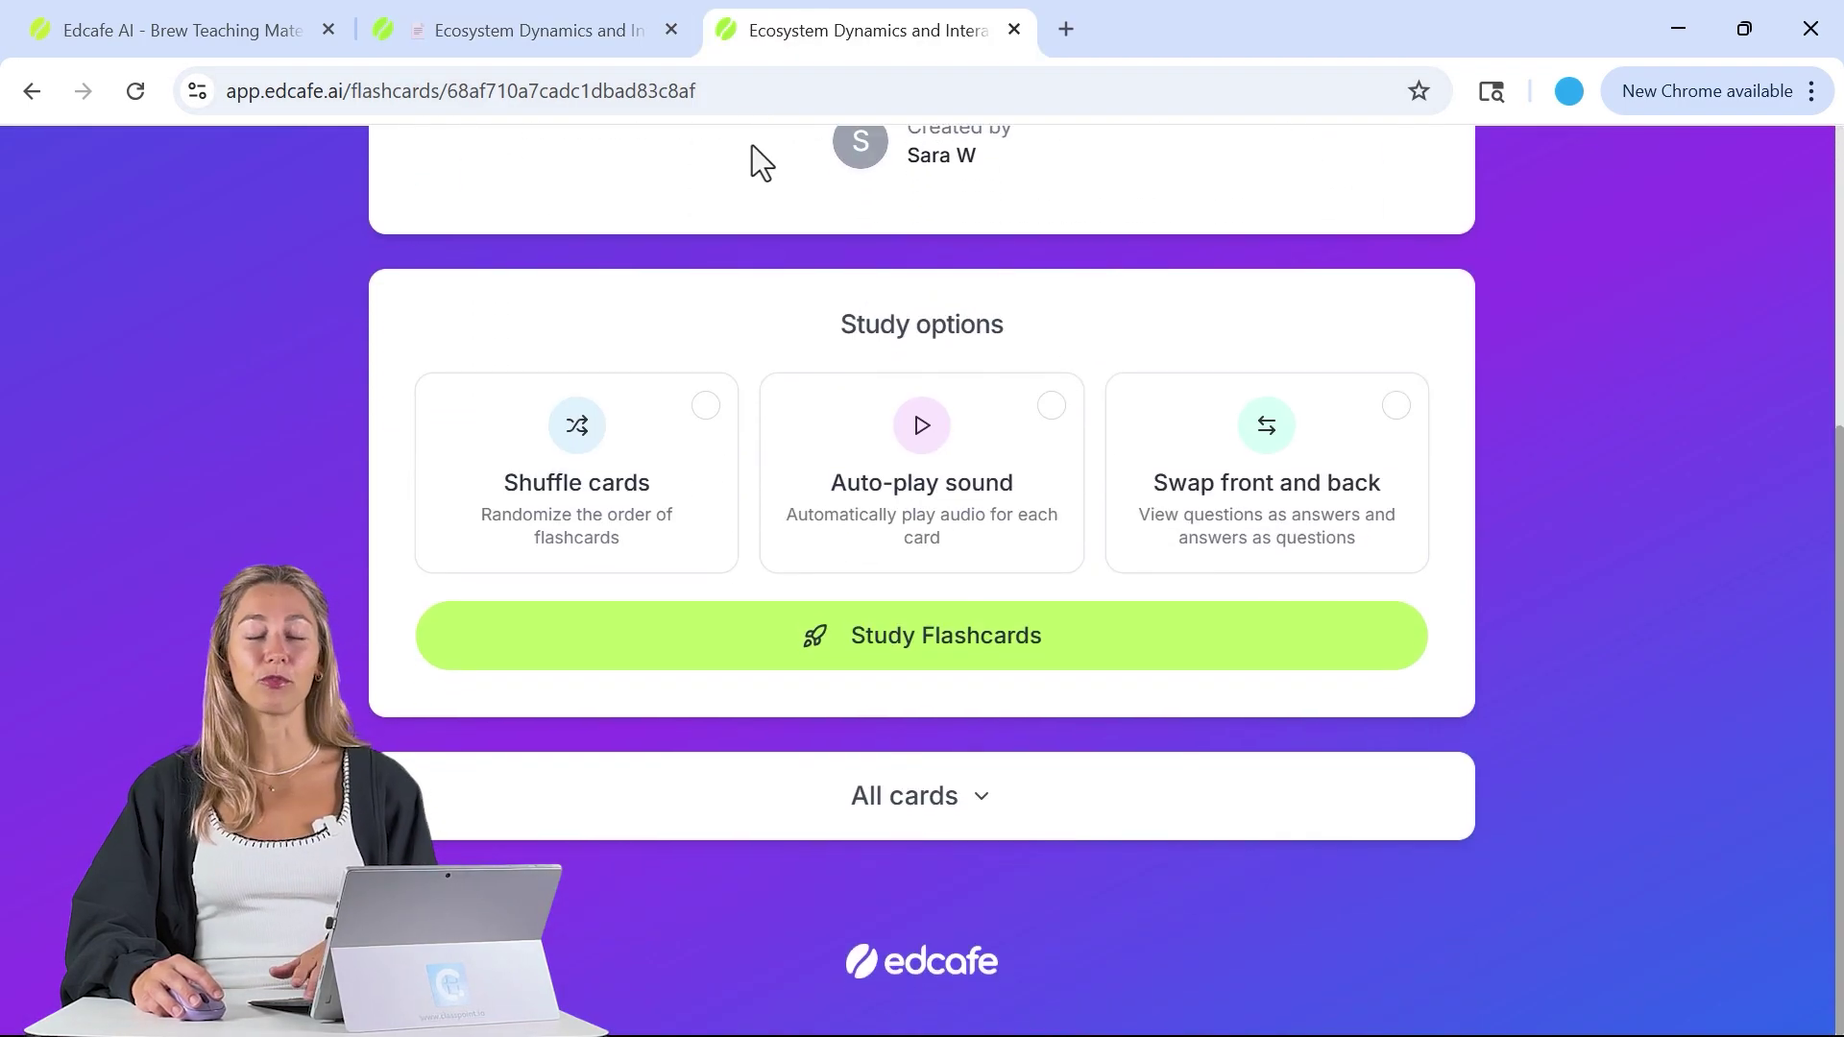
click(534, 494)
click(711, 644)
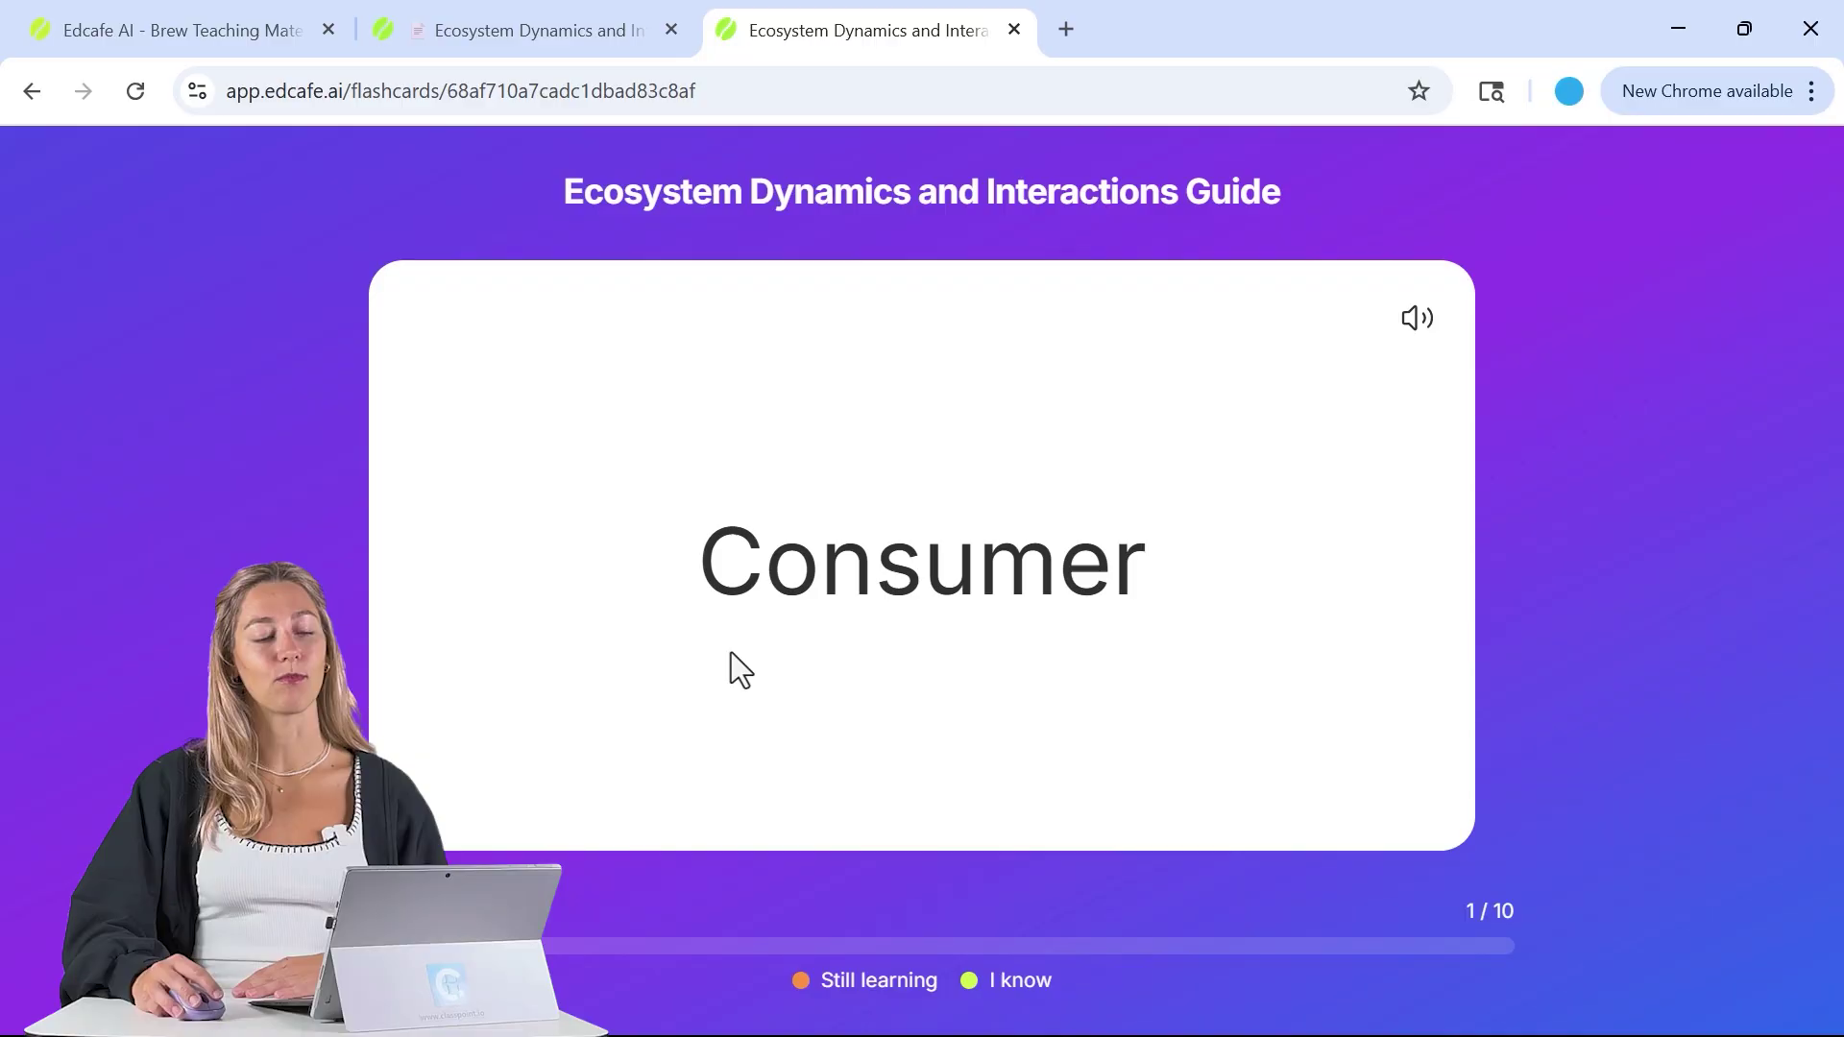
click(949, 649)
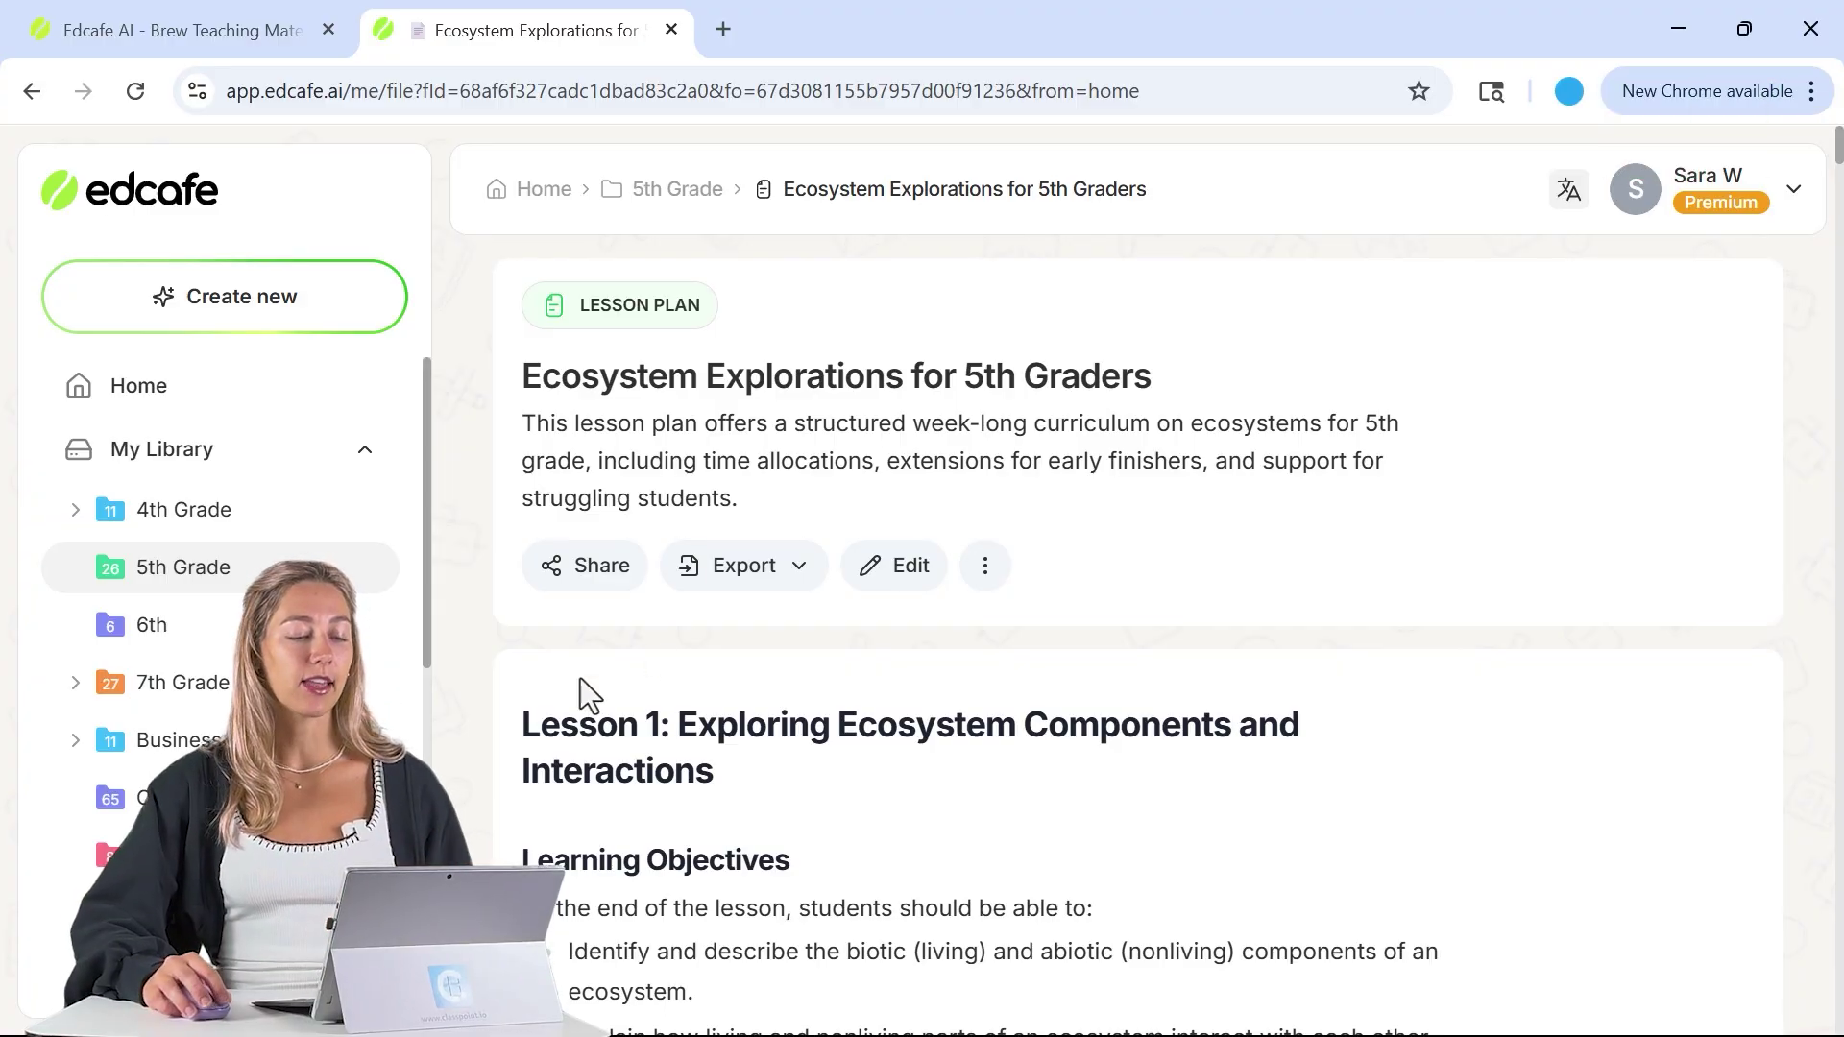
- Select and copy the Lesson 1 text from the lesson plan
scroll(577, 769, down, 15)
drag(531, 728, 706, 757)
scroll(628, 763, down, 13)
scroll(636, 746, down, 9)
- Start a new quiz and paste the Lesson 1 text as its Text source
click(332, 317)
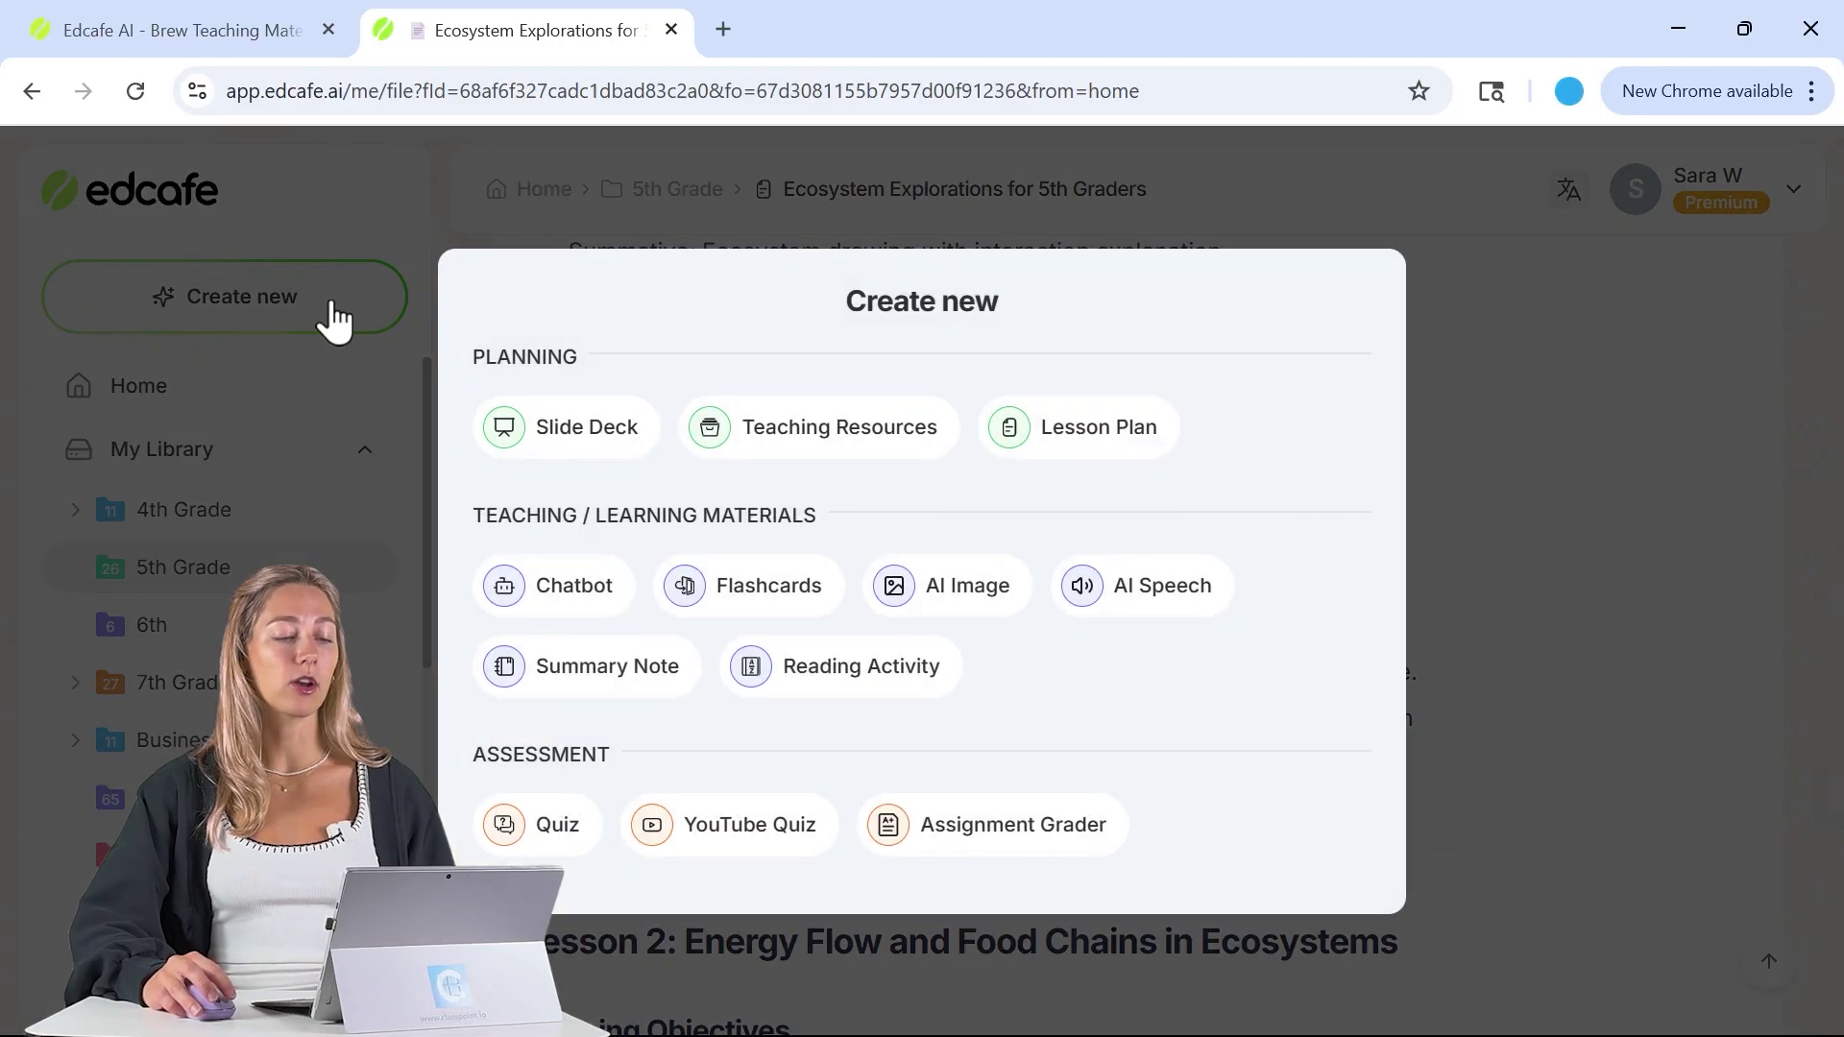
click(557, 823)
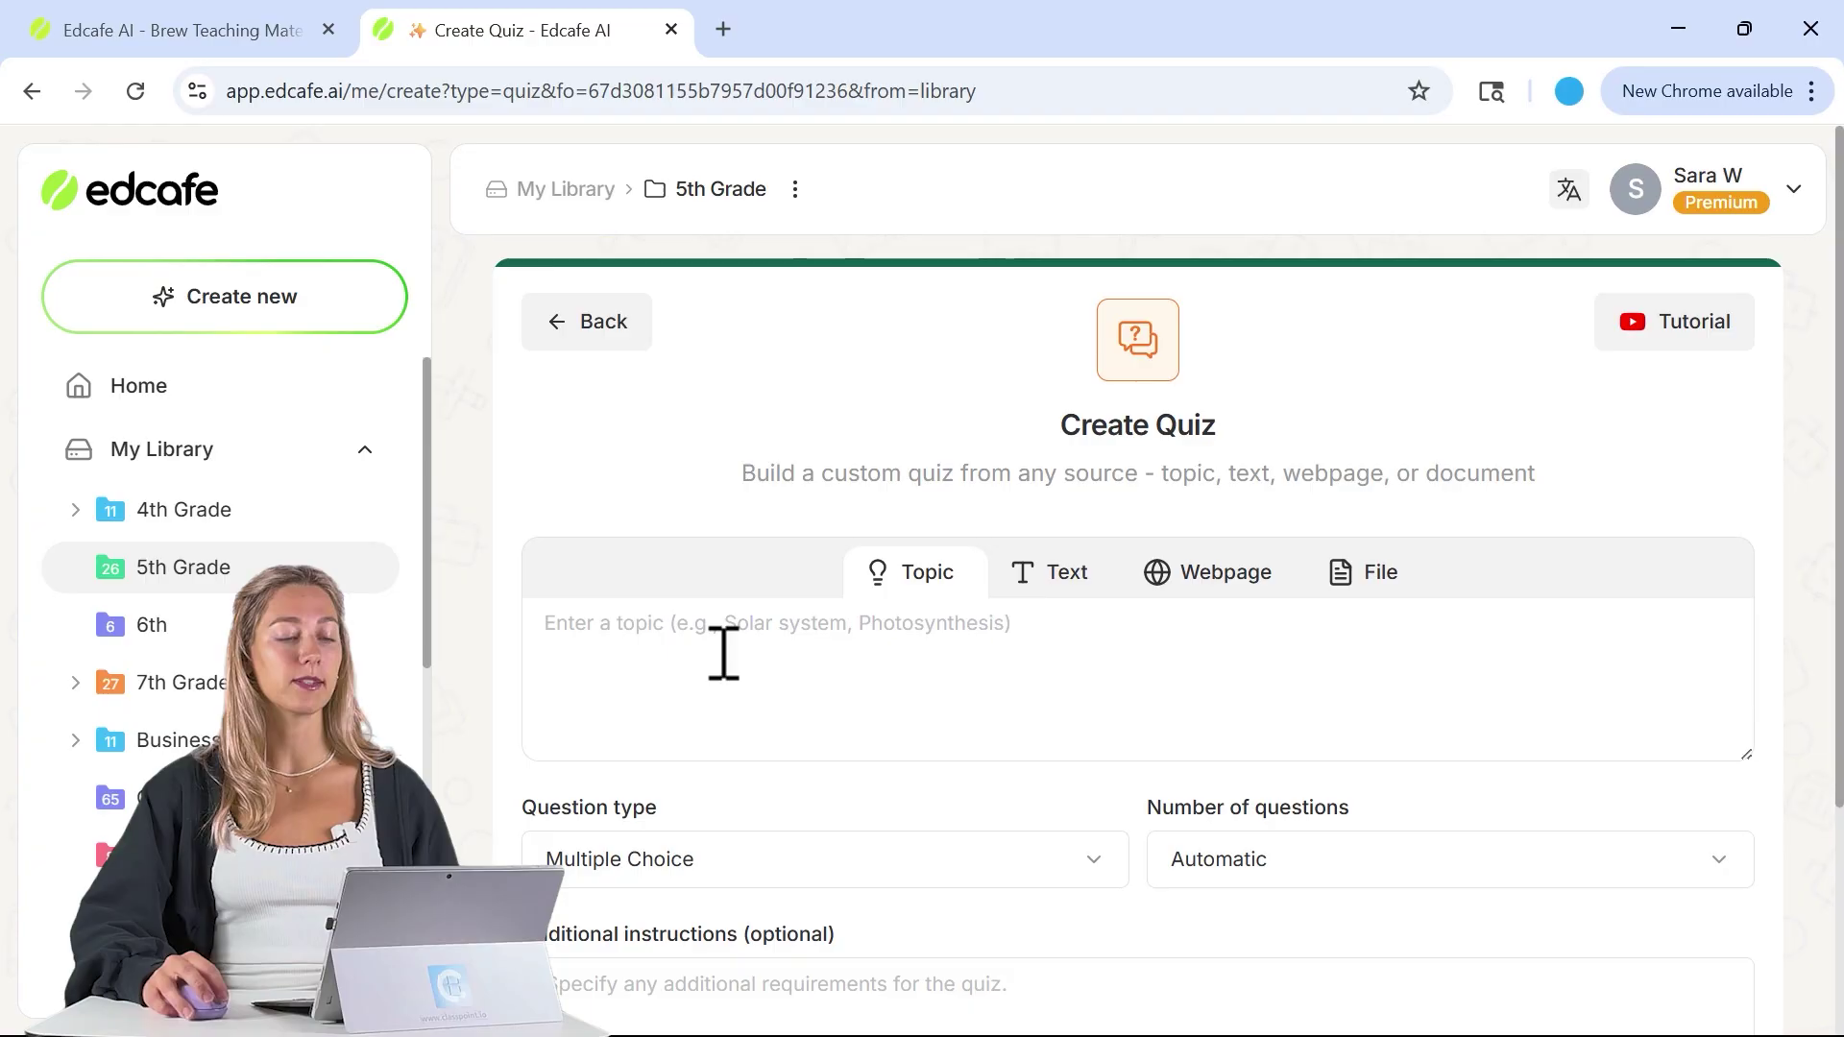
click(1051, 594)
click(959, 654)
key(ctrl+v)
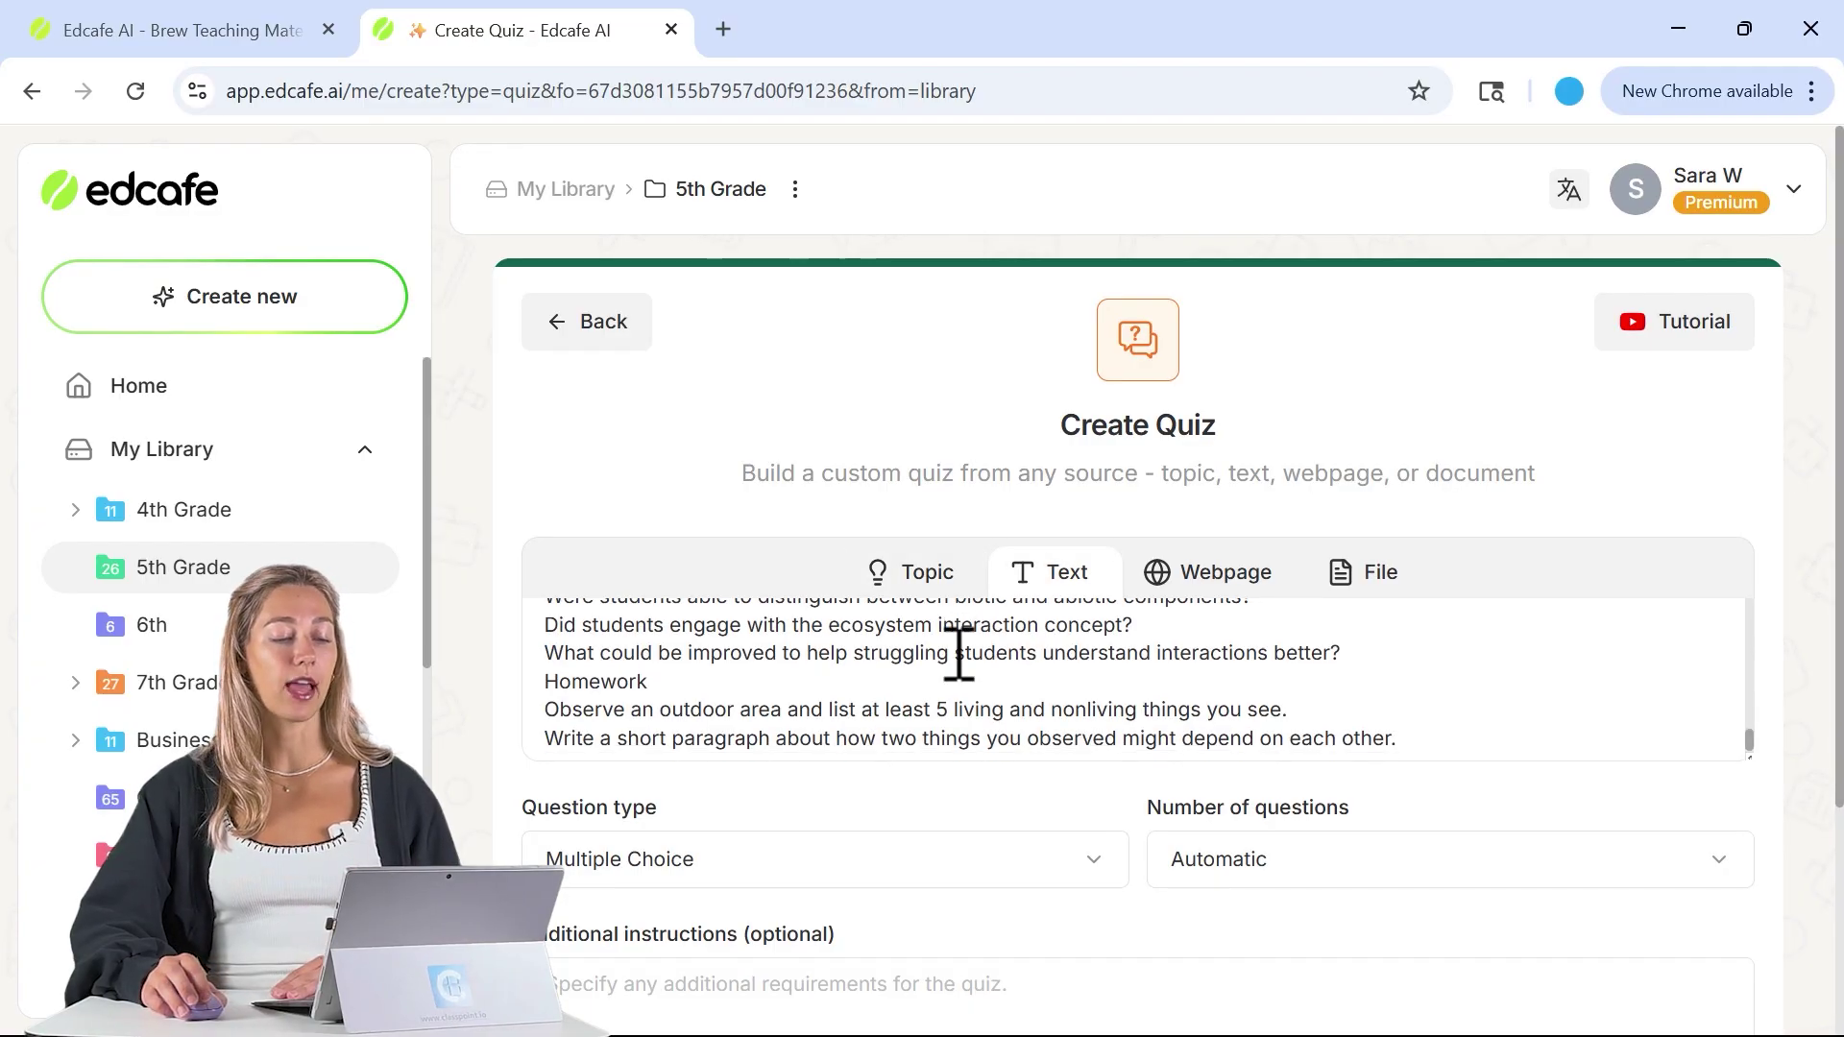
- Generate a 10-question Multiple Choice quiz from the pasted text
scroll(747, 413, down, 3)
click(813, 554)
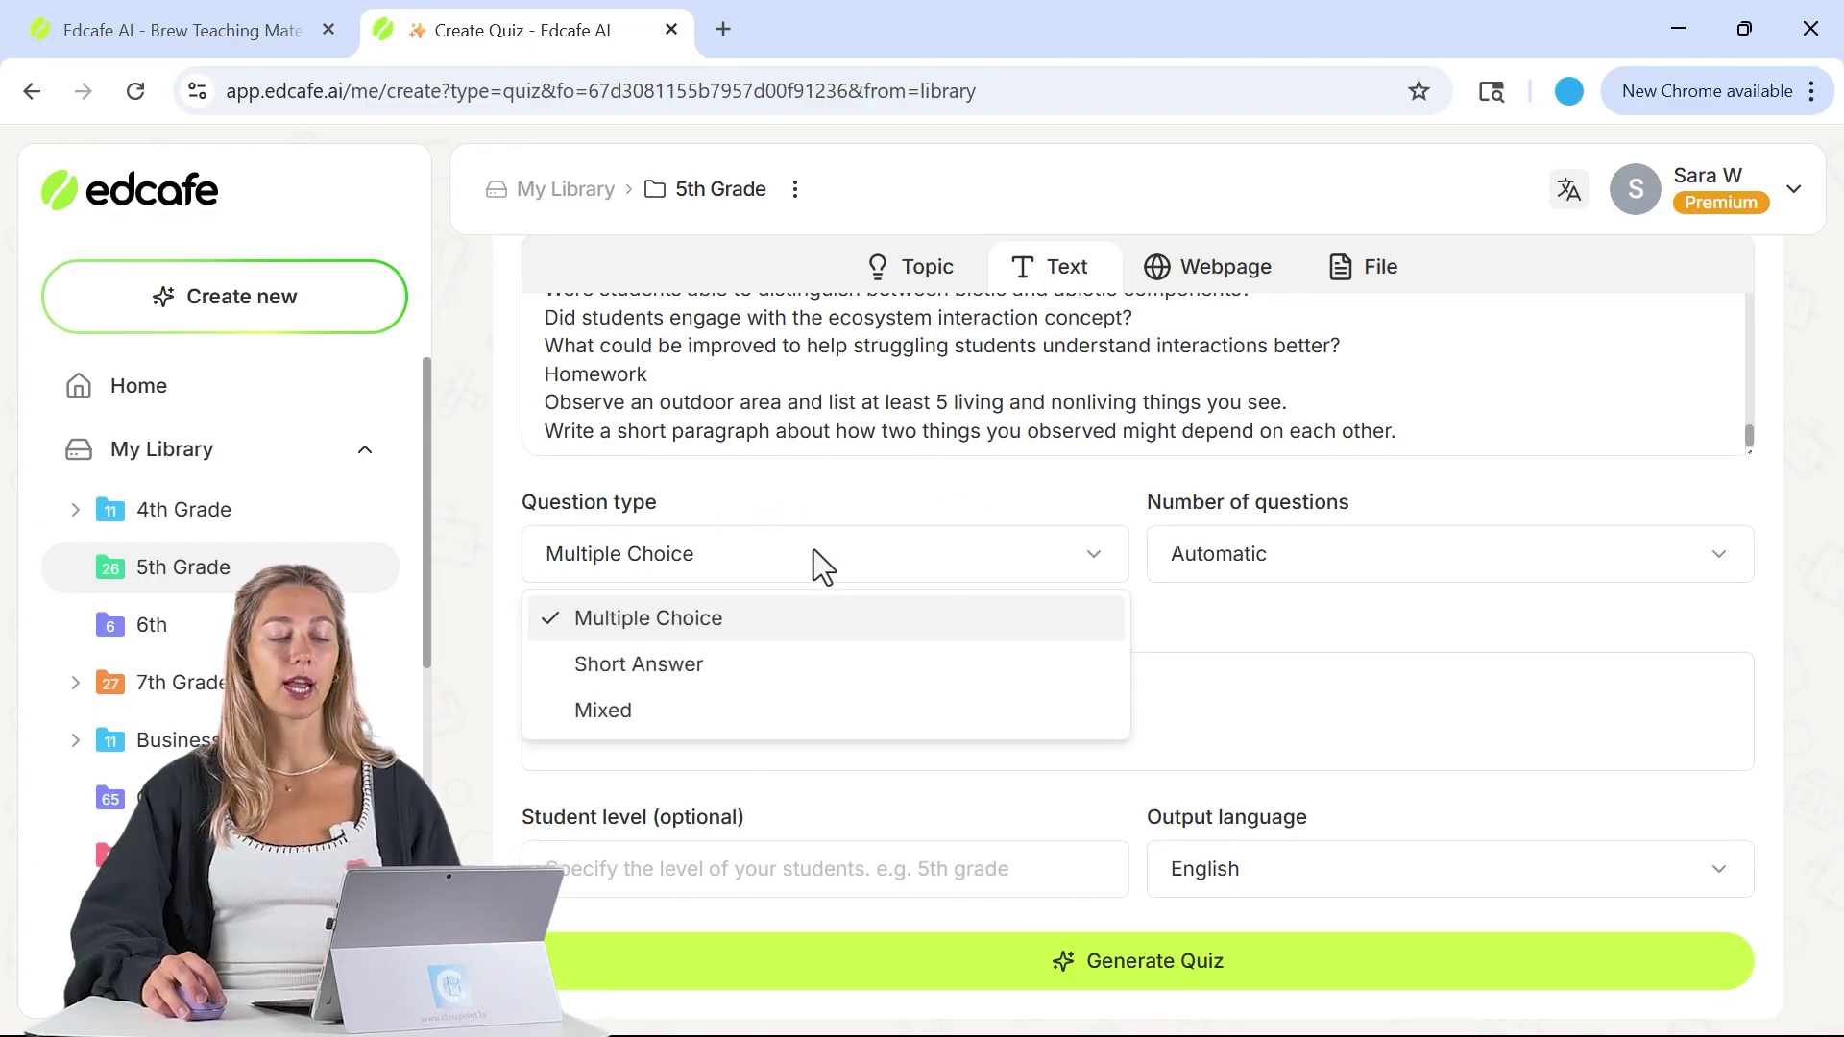
click(1248, 568)
click(1253, 568)
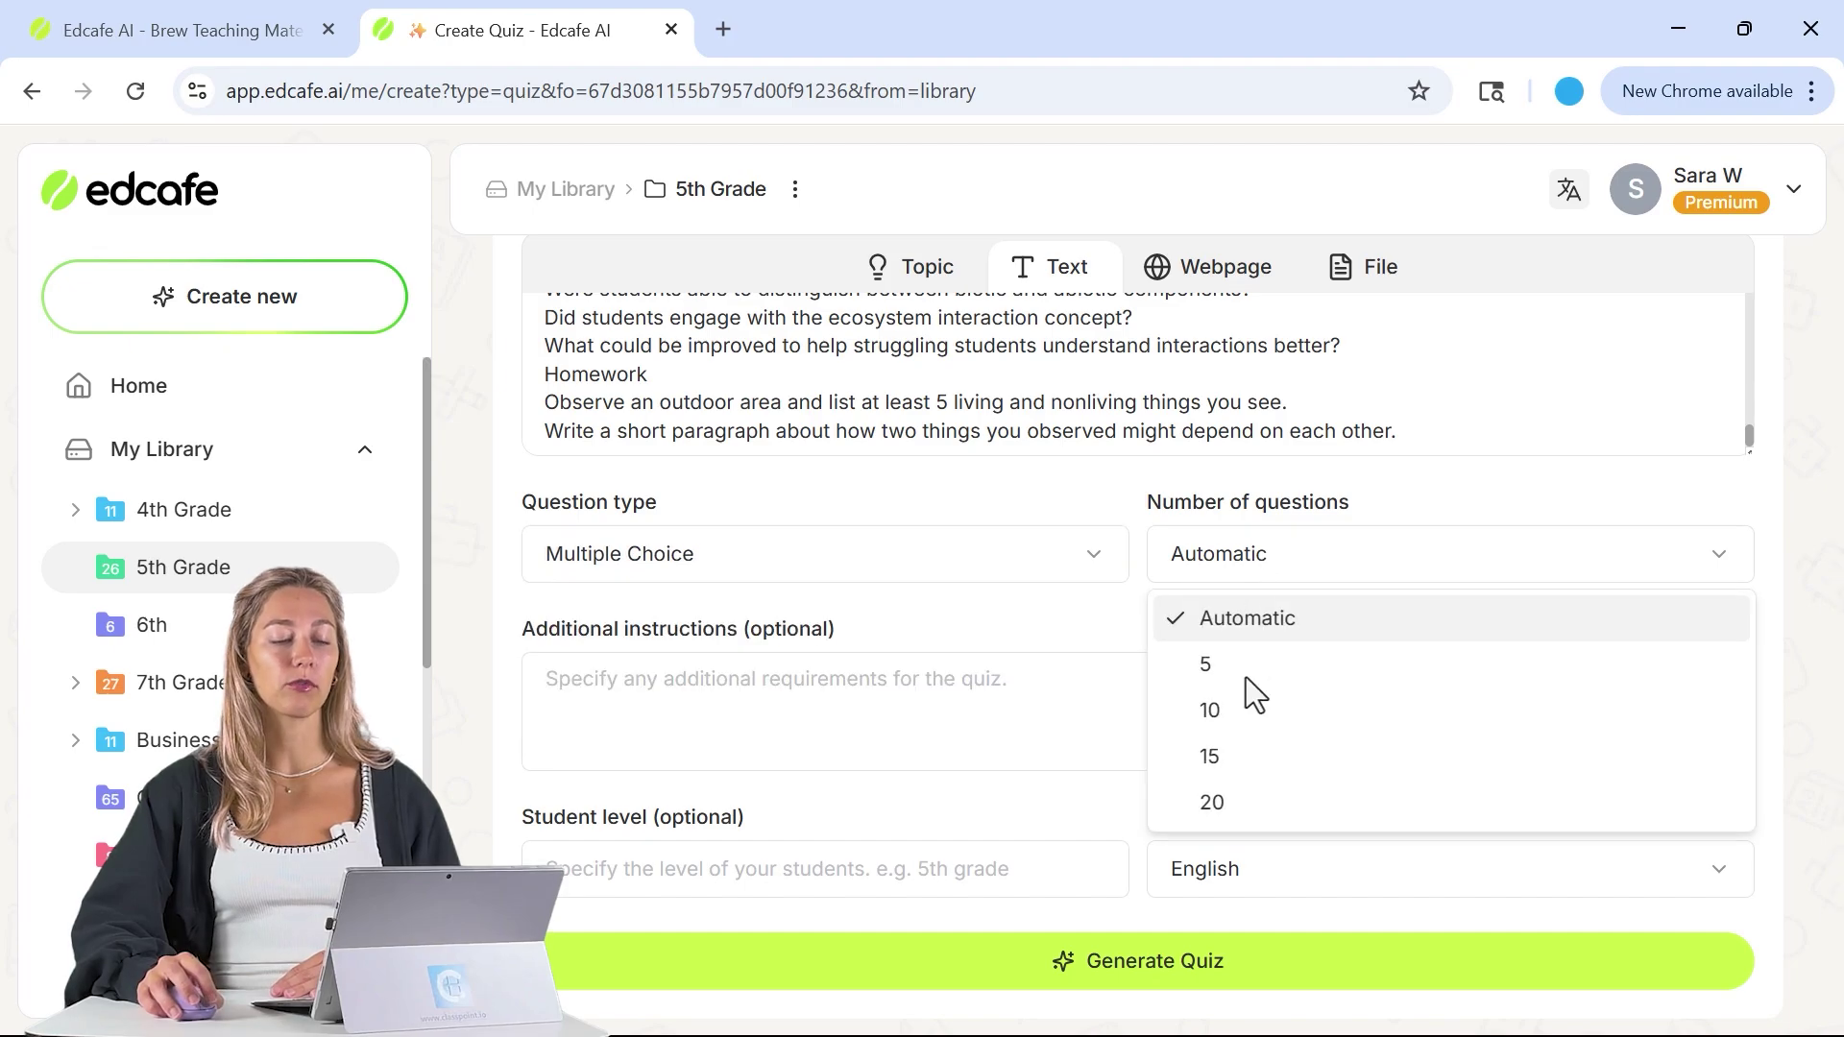
click(1245, 706)
click(940, 972)
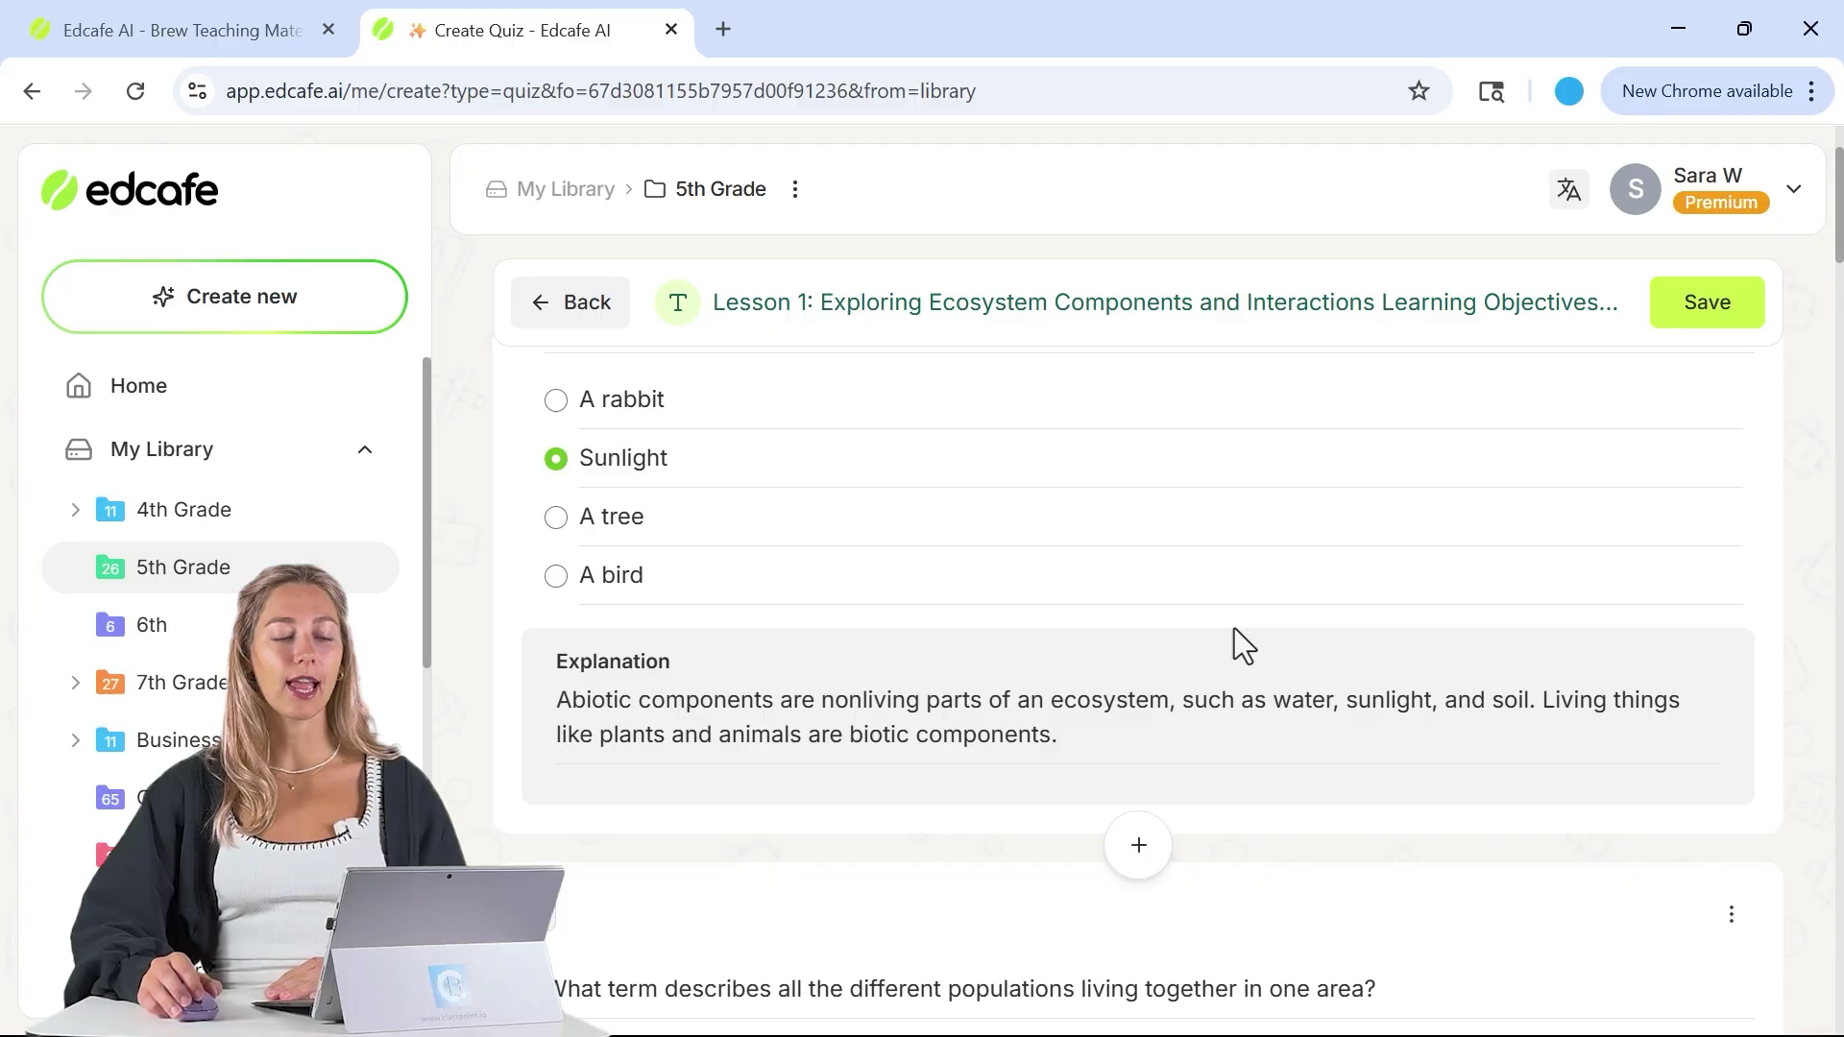
- Check that the 'A rabbit' answer and its explanation text are editable
scroll(1235, 642, up, 2)
click(892, 582)
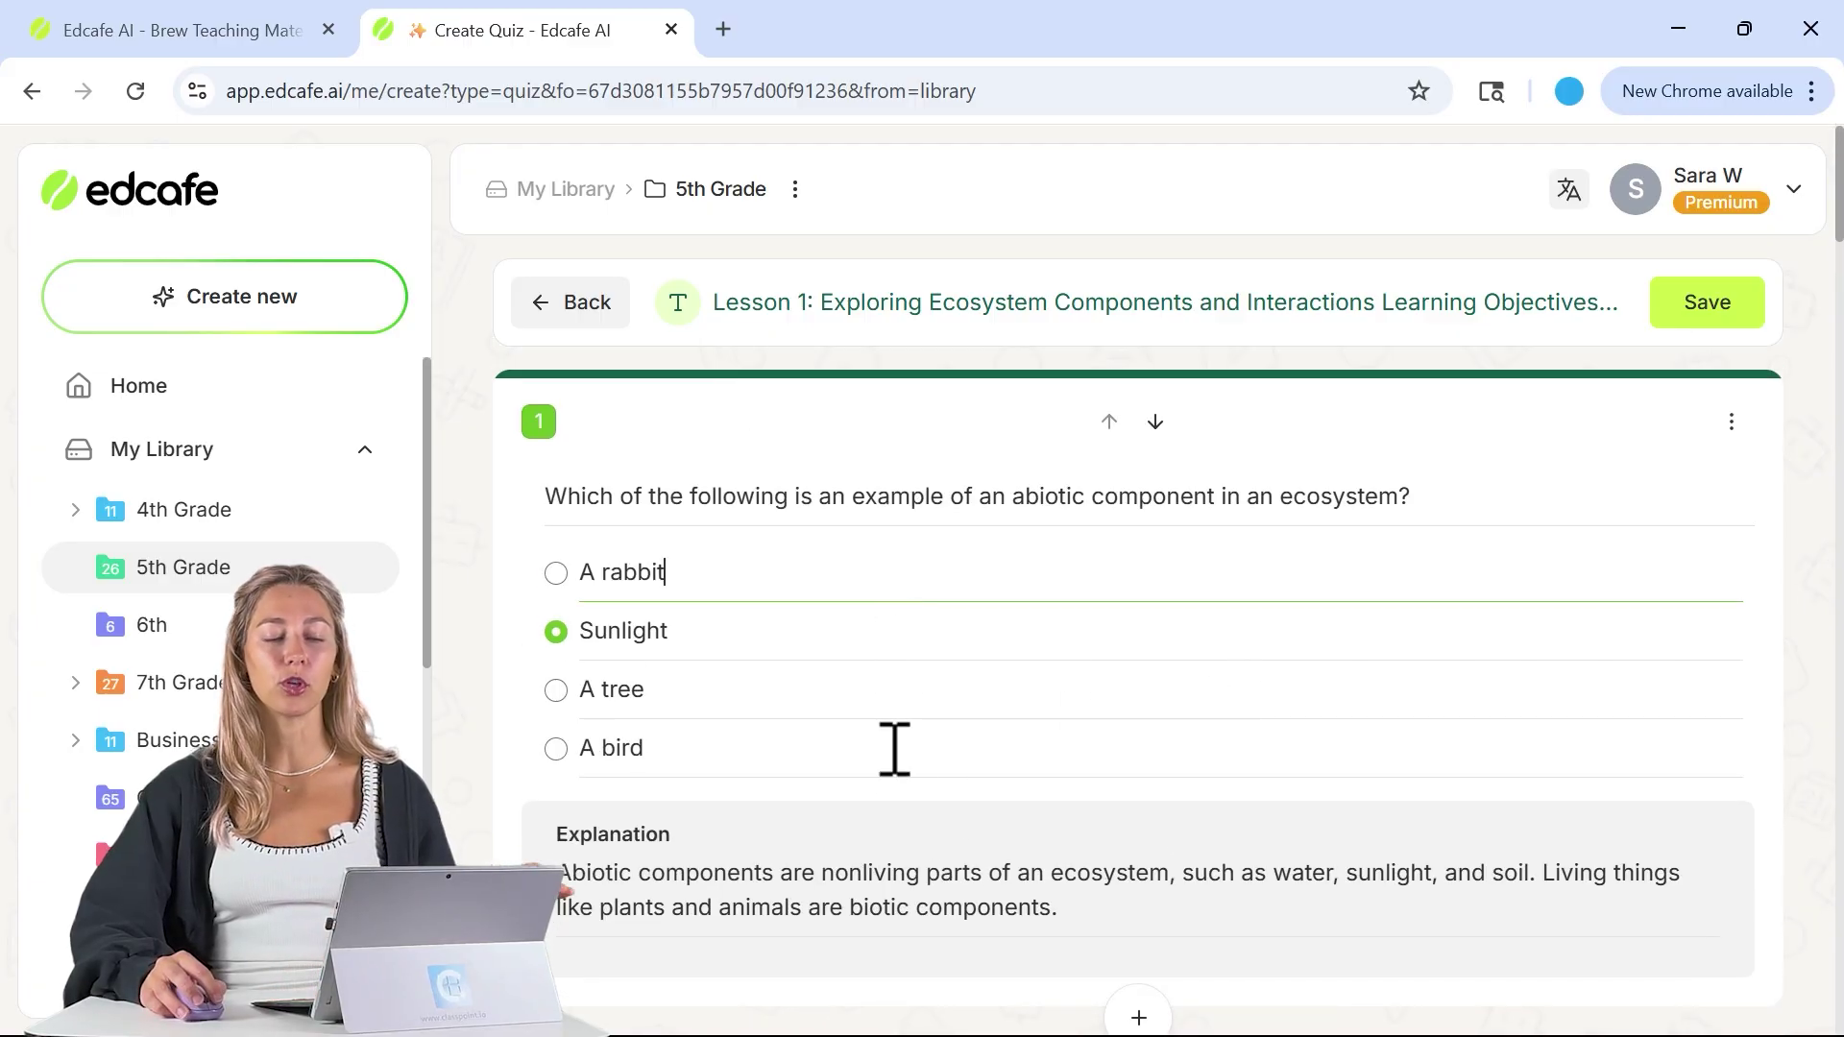
click(916, 907)
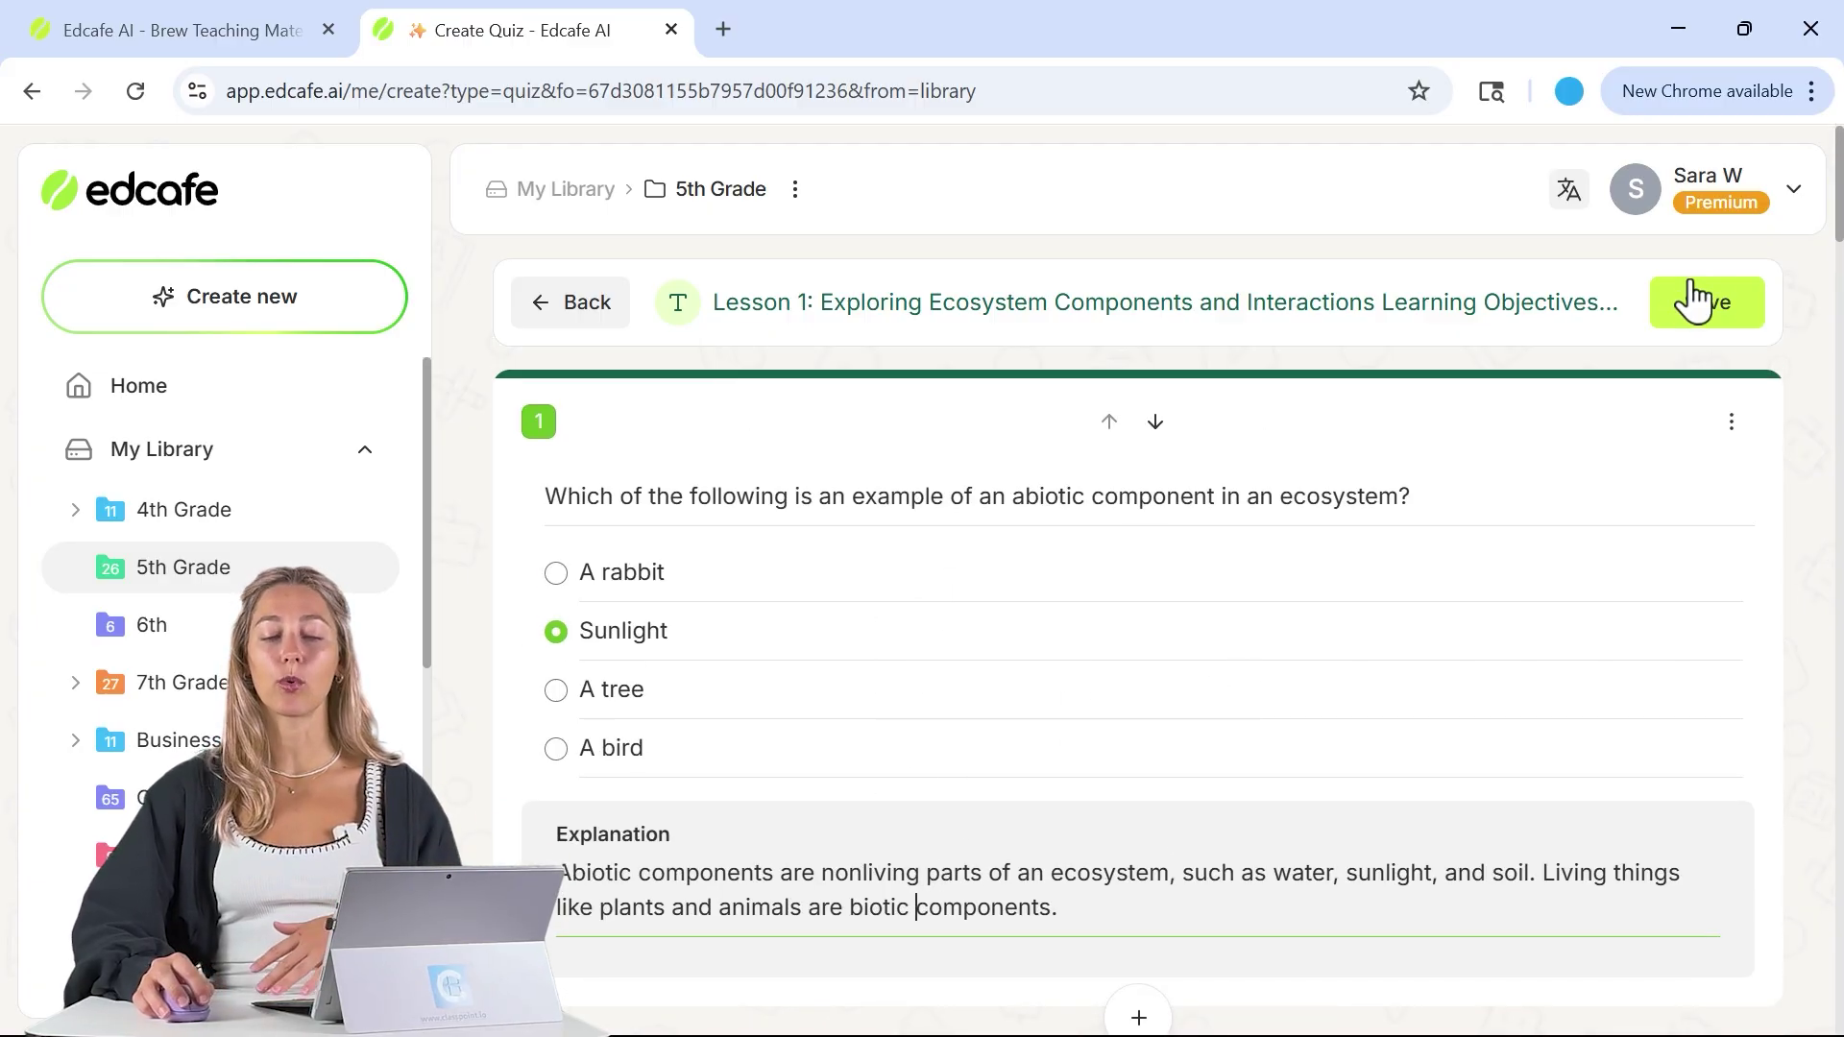
- Save the quiz publicly in 5th Grade as 'Ecosystem Dynamics Living and Nonliving Interactions'
click(1733, 321)
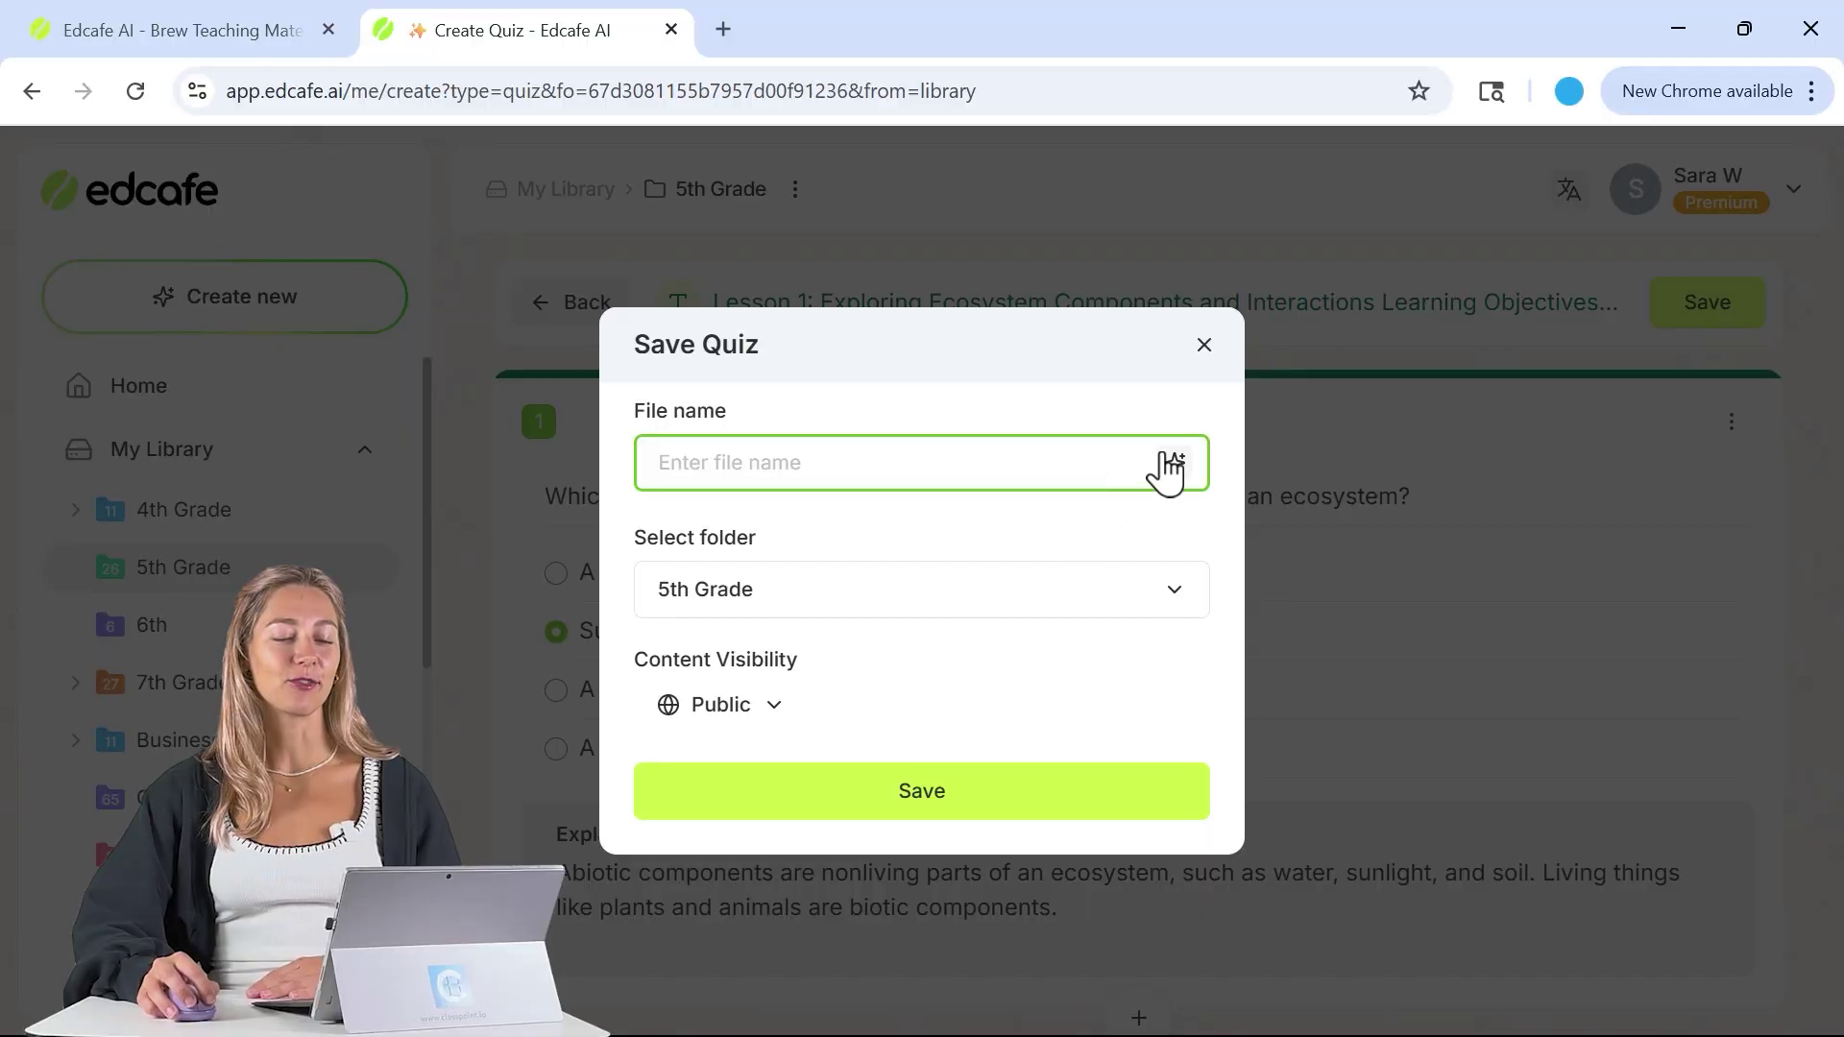
click(1167, 459)
click(986, 807)
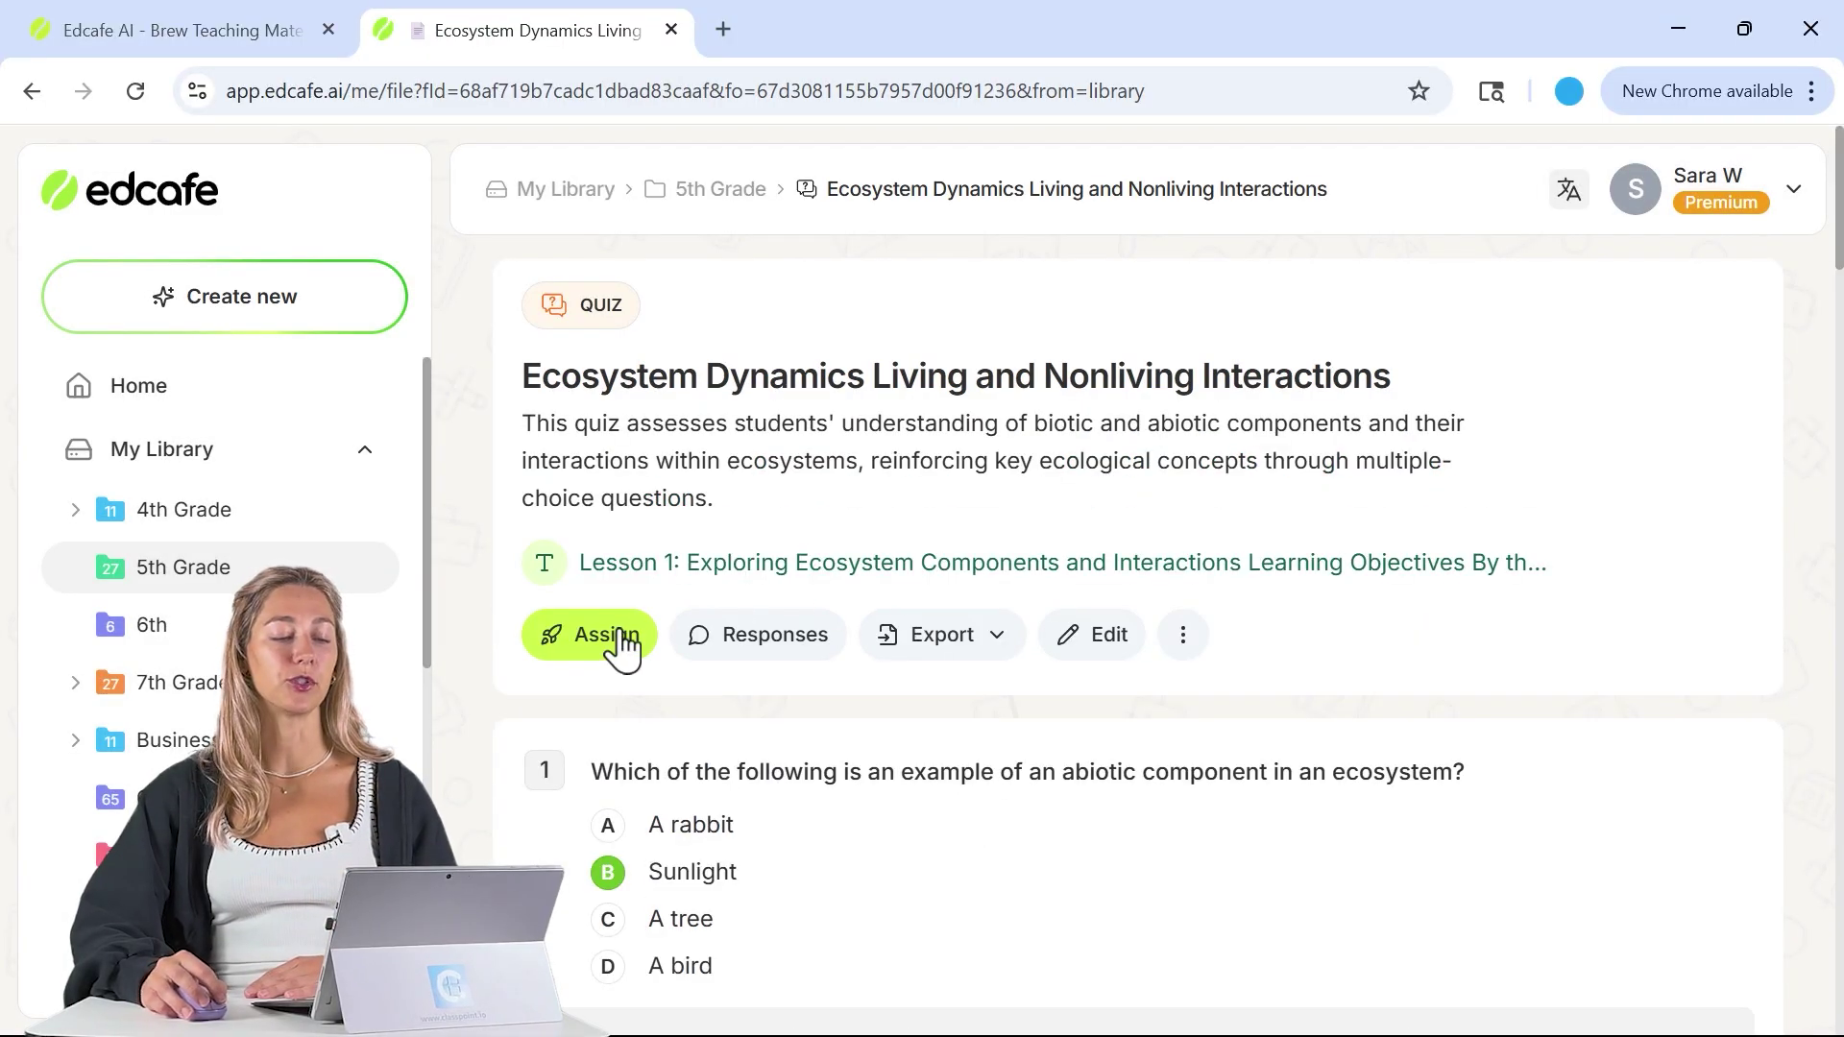
- Open the copied quiz link in a new tab and start it under a student name
click(610, 638)
click(698, 728)
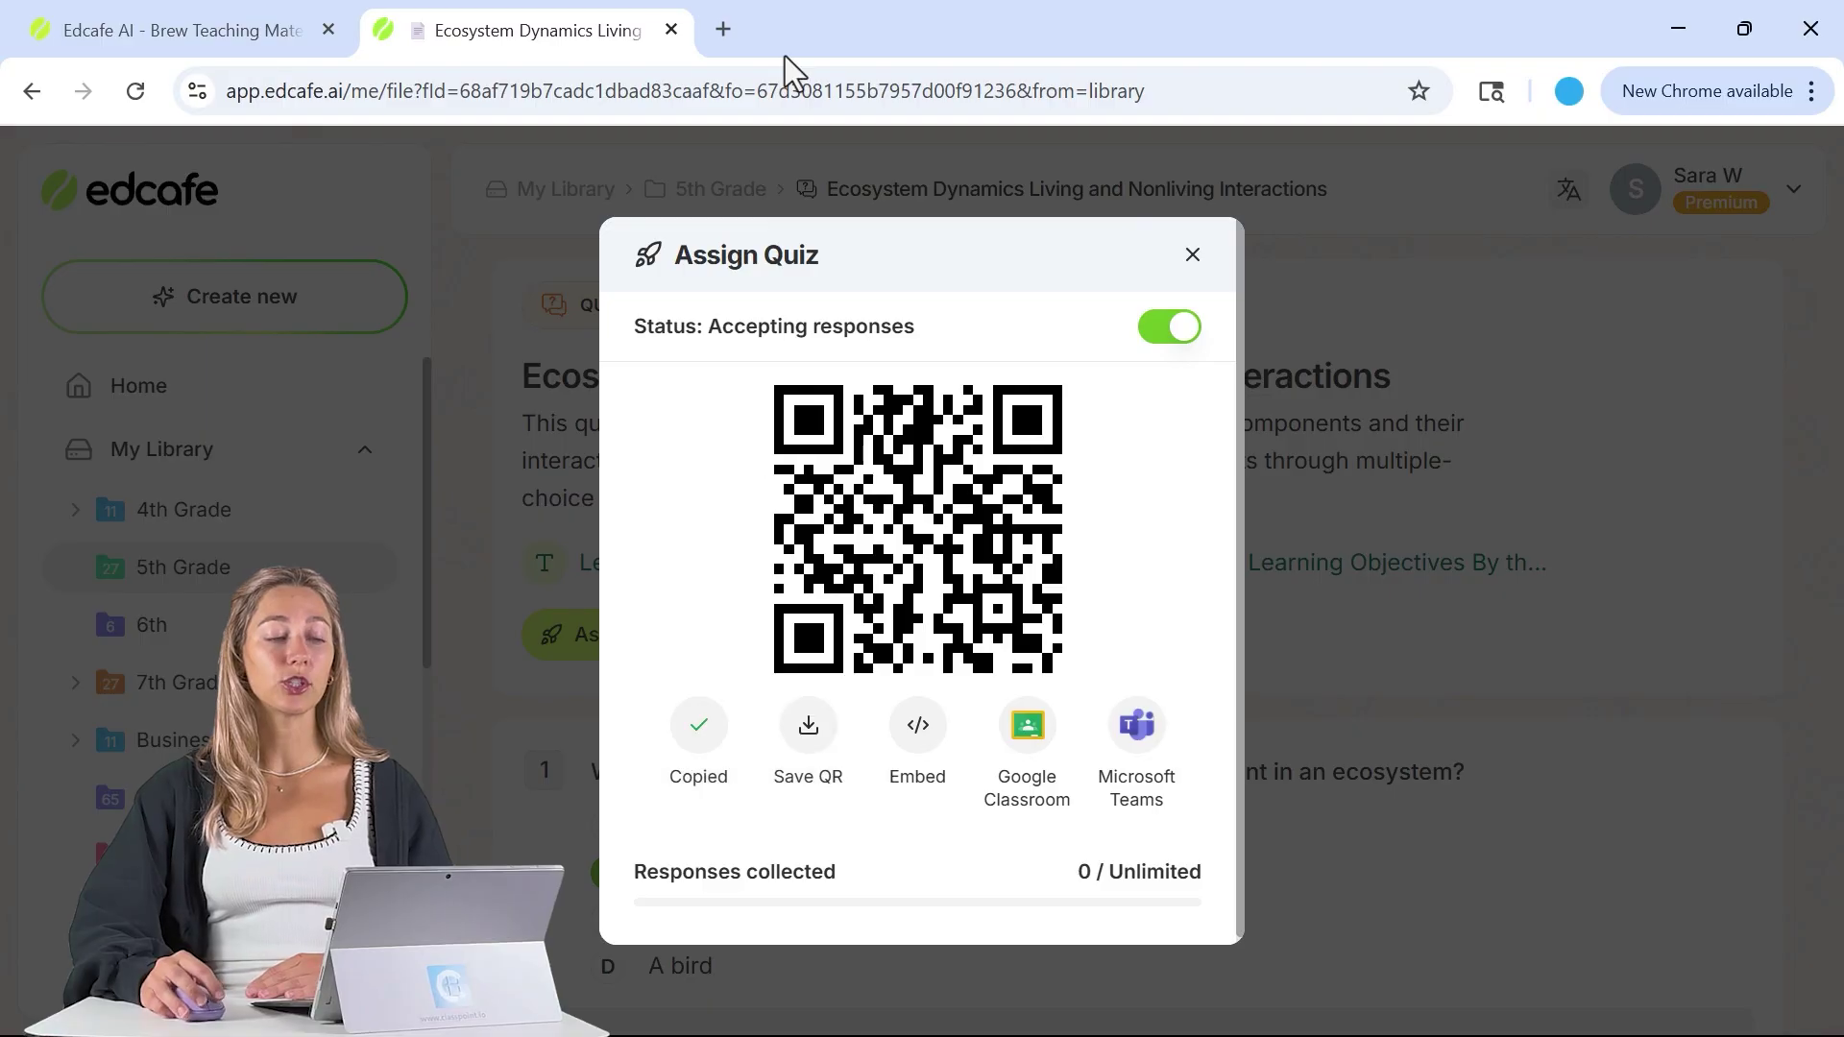
click(724, 36)
key(ctrl+v)
key(Return)
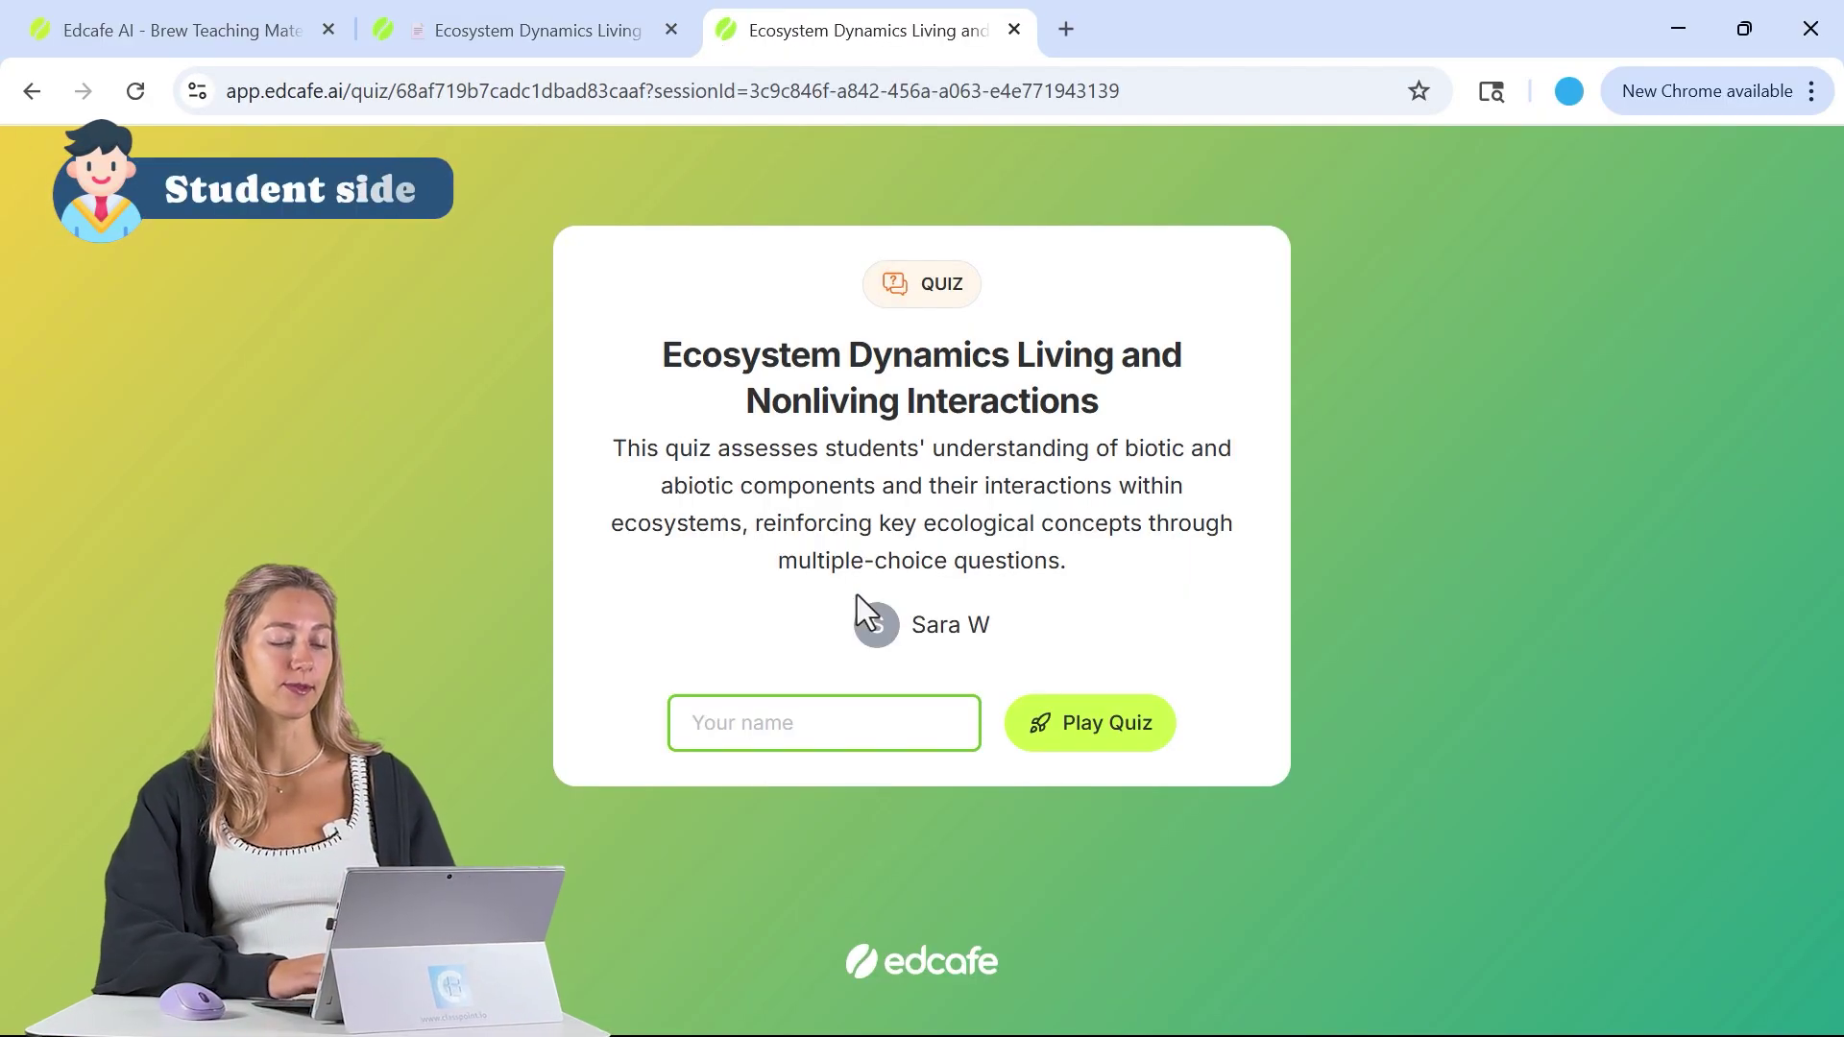
text(Lily)
click(1047, 725)
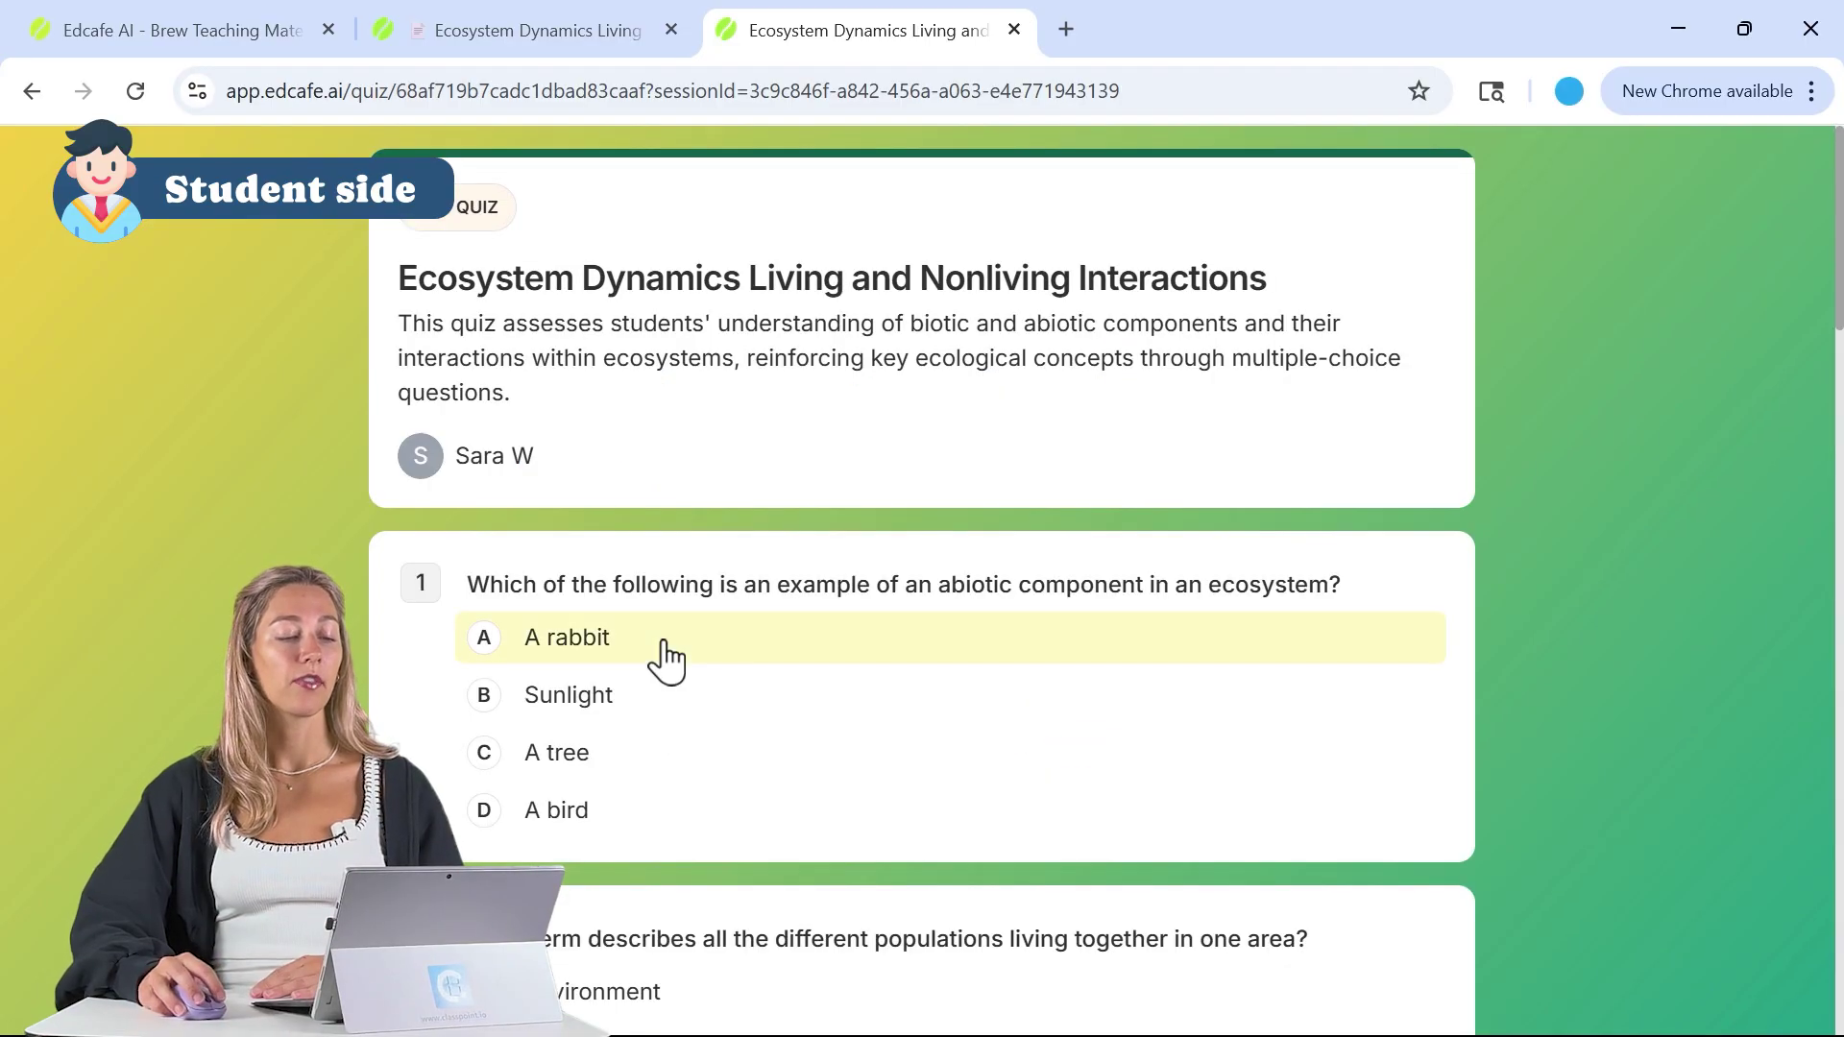
- Answer questions 2 to 6, e.g. Habitat, New parts would appear immediately, Two animals fighting
scroll(661, 678, down, 5)
click(680, 553)
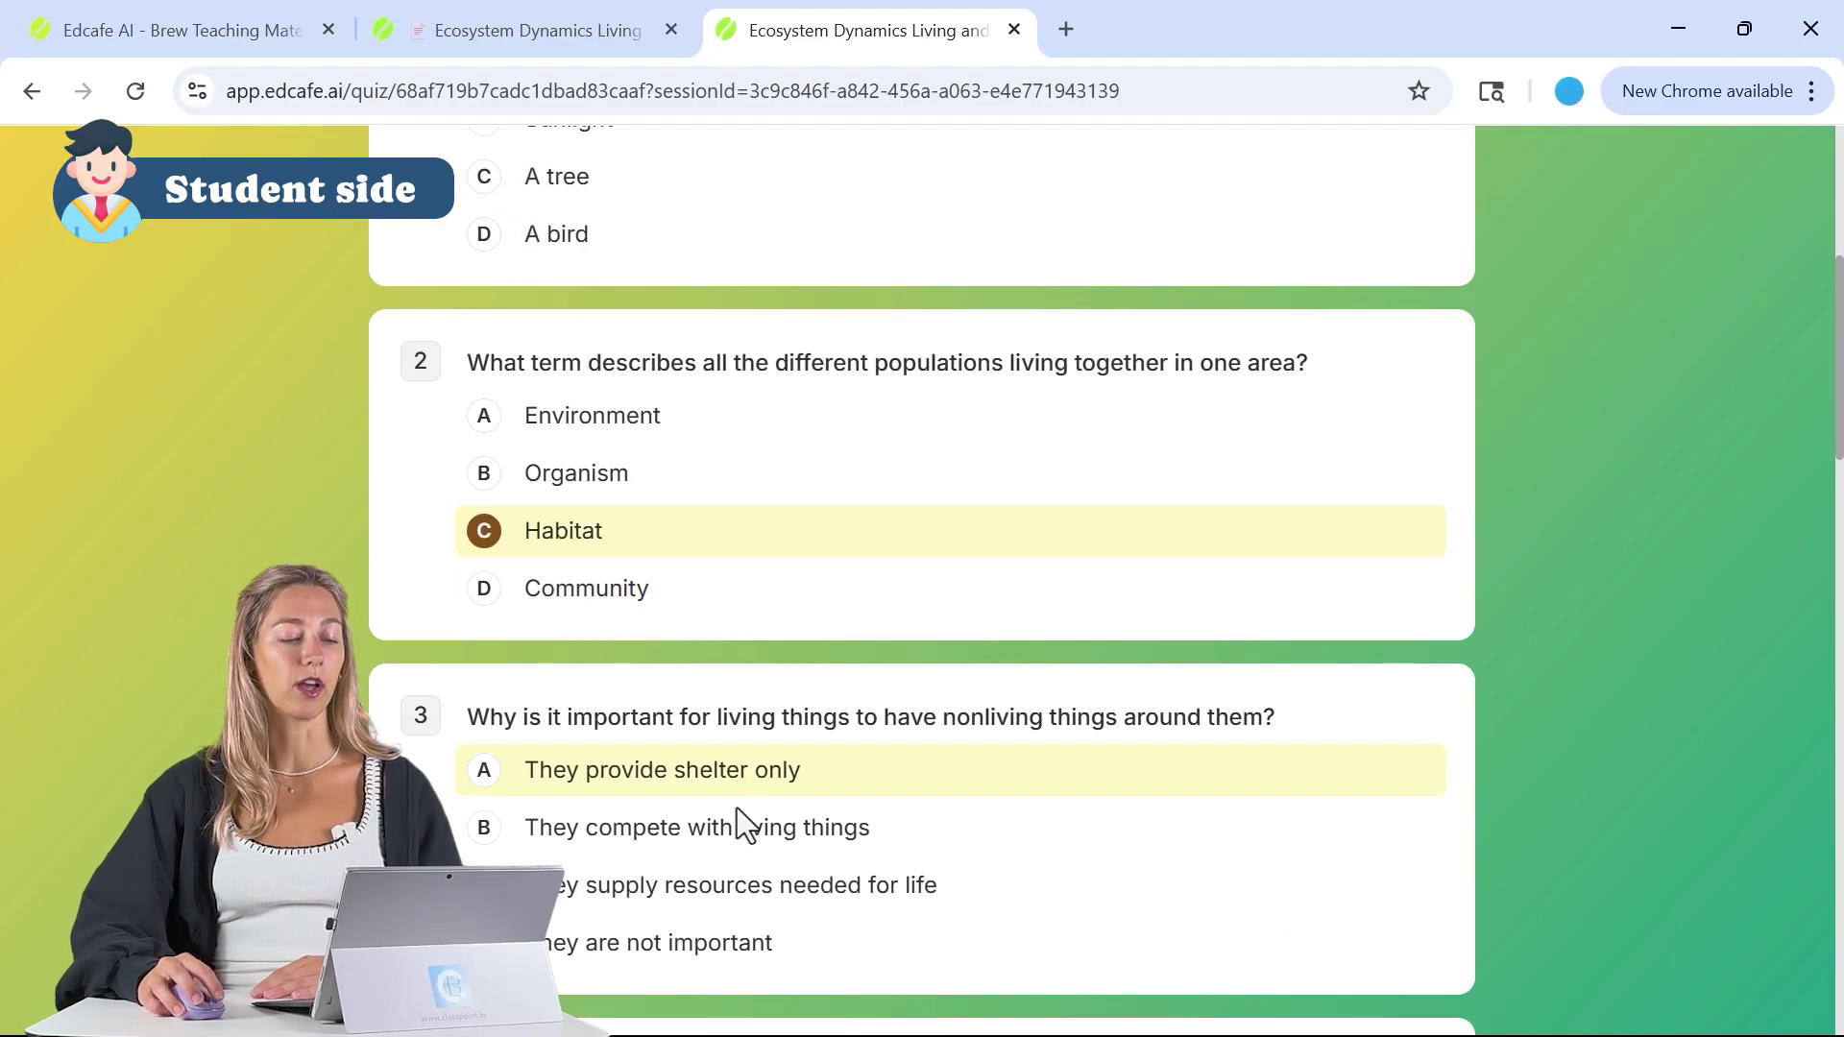
scroll(730, 749, down, 5)
click(720, 662)
scroll(720, 667, down, 4)
click(733, 605)
scroll(732, 609, down, 2)
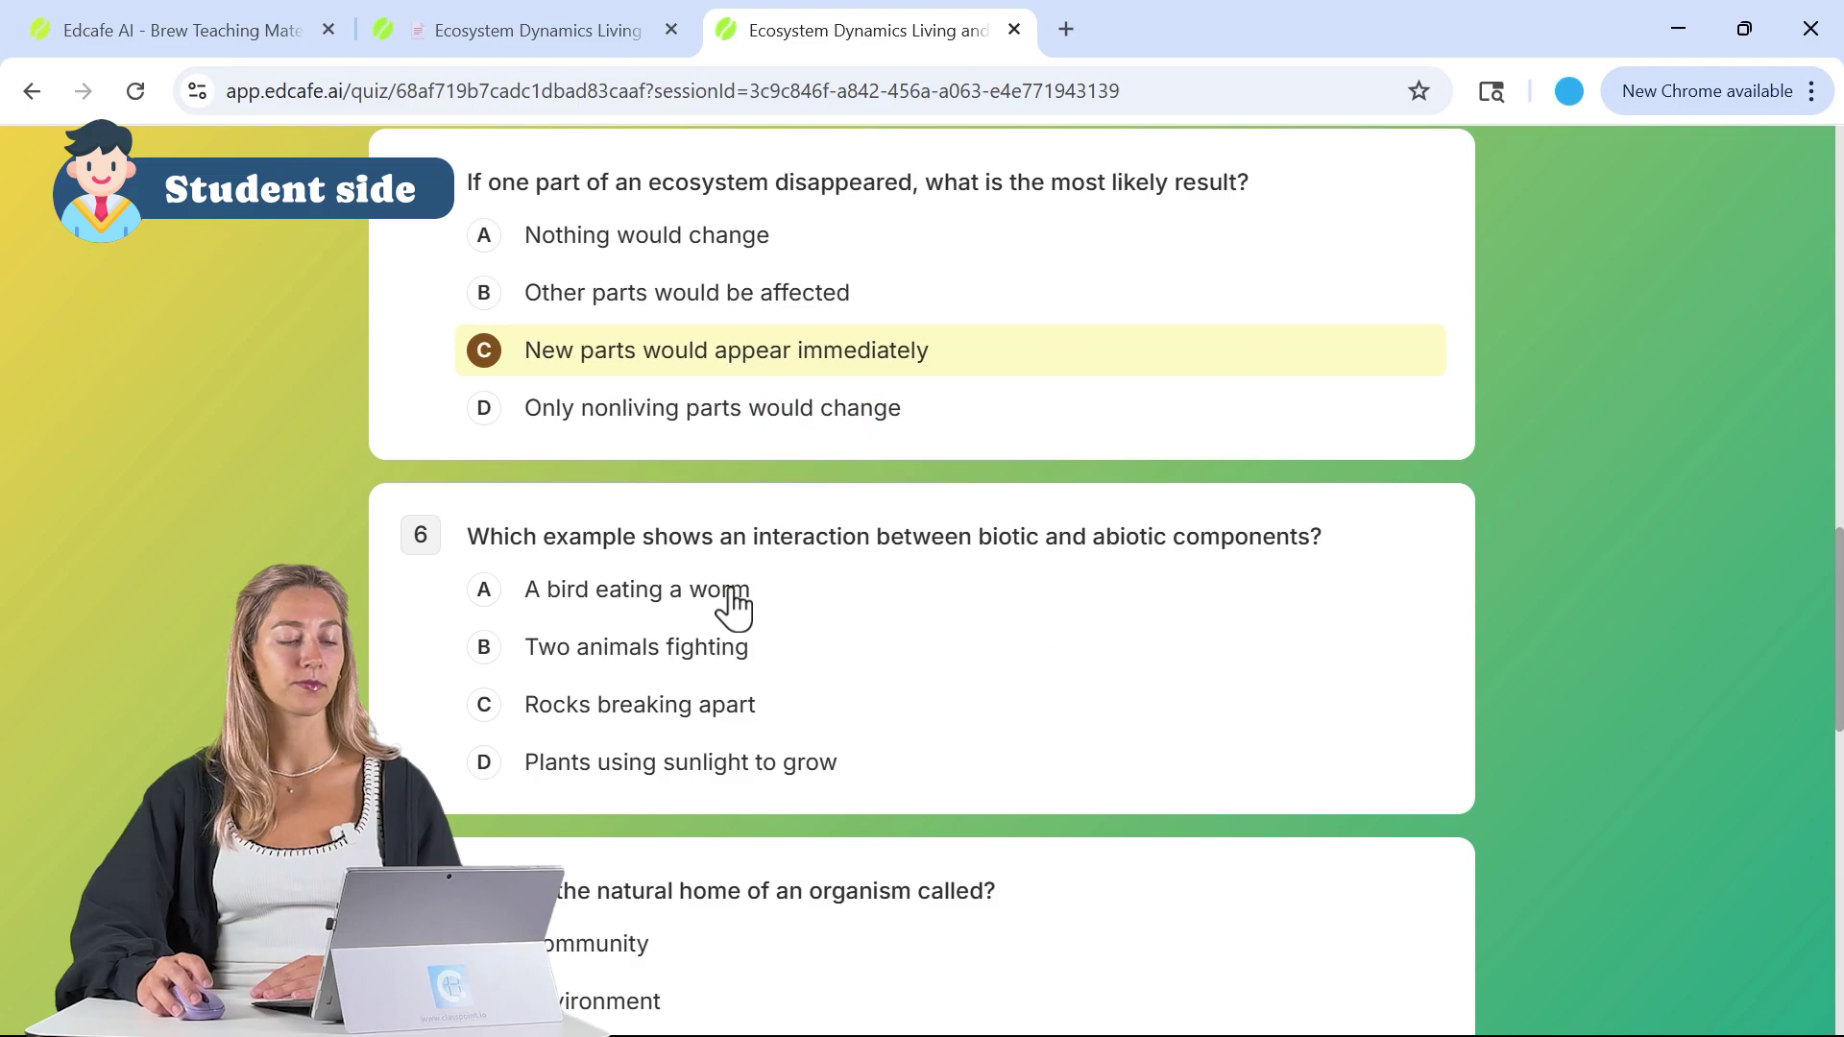
scroll(739, 605, down, 1)
click(739, 600)
- Answer questions 7 to 10 (Habitat, D, A bird, By eating plants or animals) and submit
scroll(741, 610, down, 4)
click(745, 571)
scroll(745, 571, down, 4)
click(759, 557)
click(768, 729)
scroll(773, 730, down, 4)
click(784, 735)
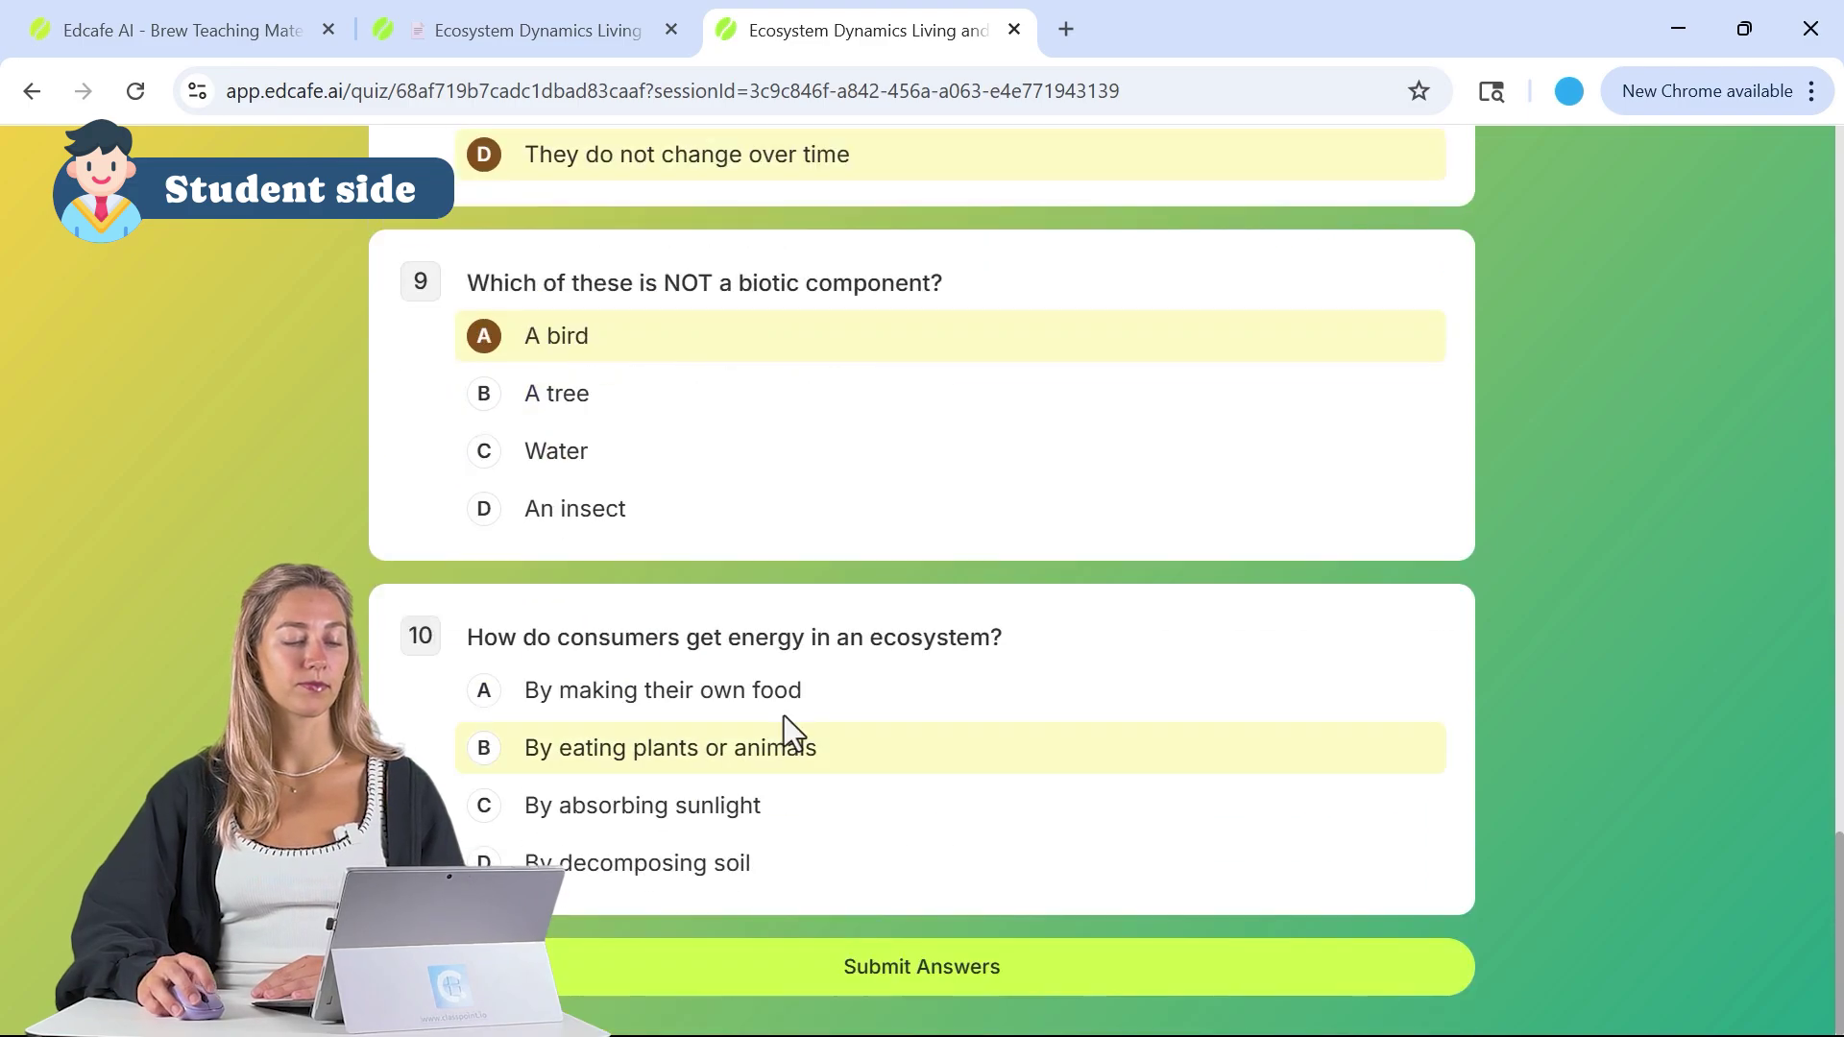
click(877, 970)
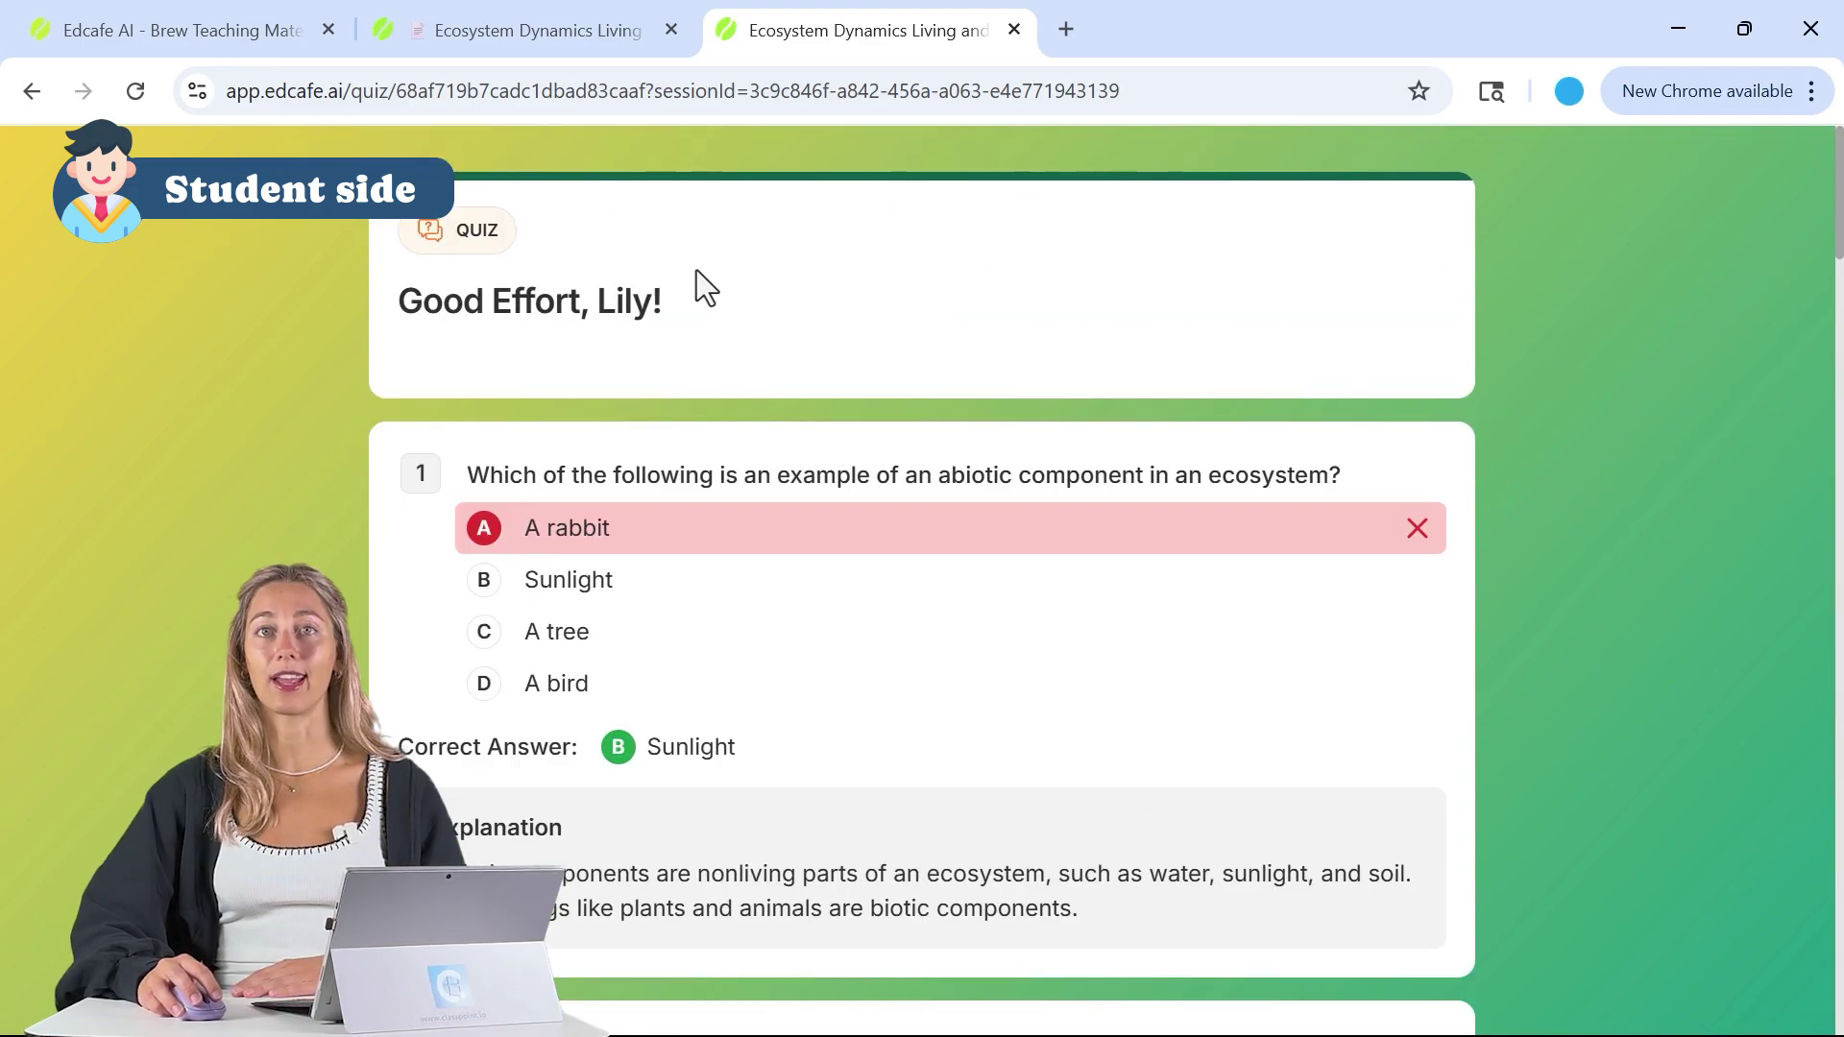
- Back on the teacher's quiz tab, close the Assign Quiz panel and open Responses
click(528, 25)
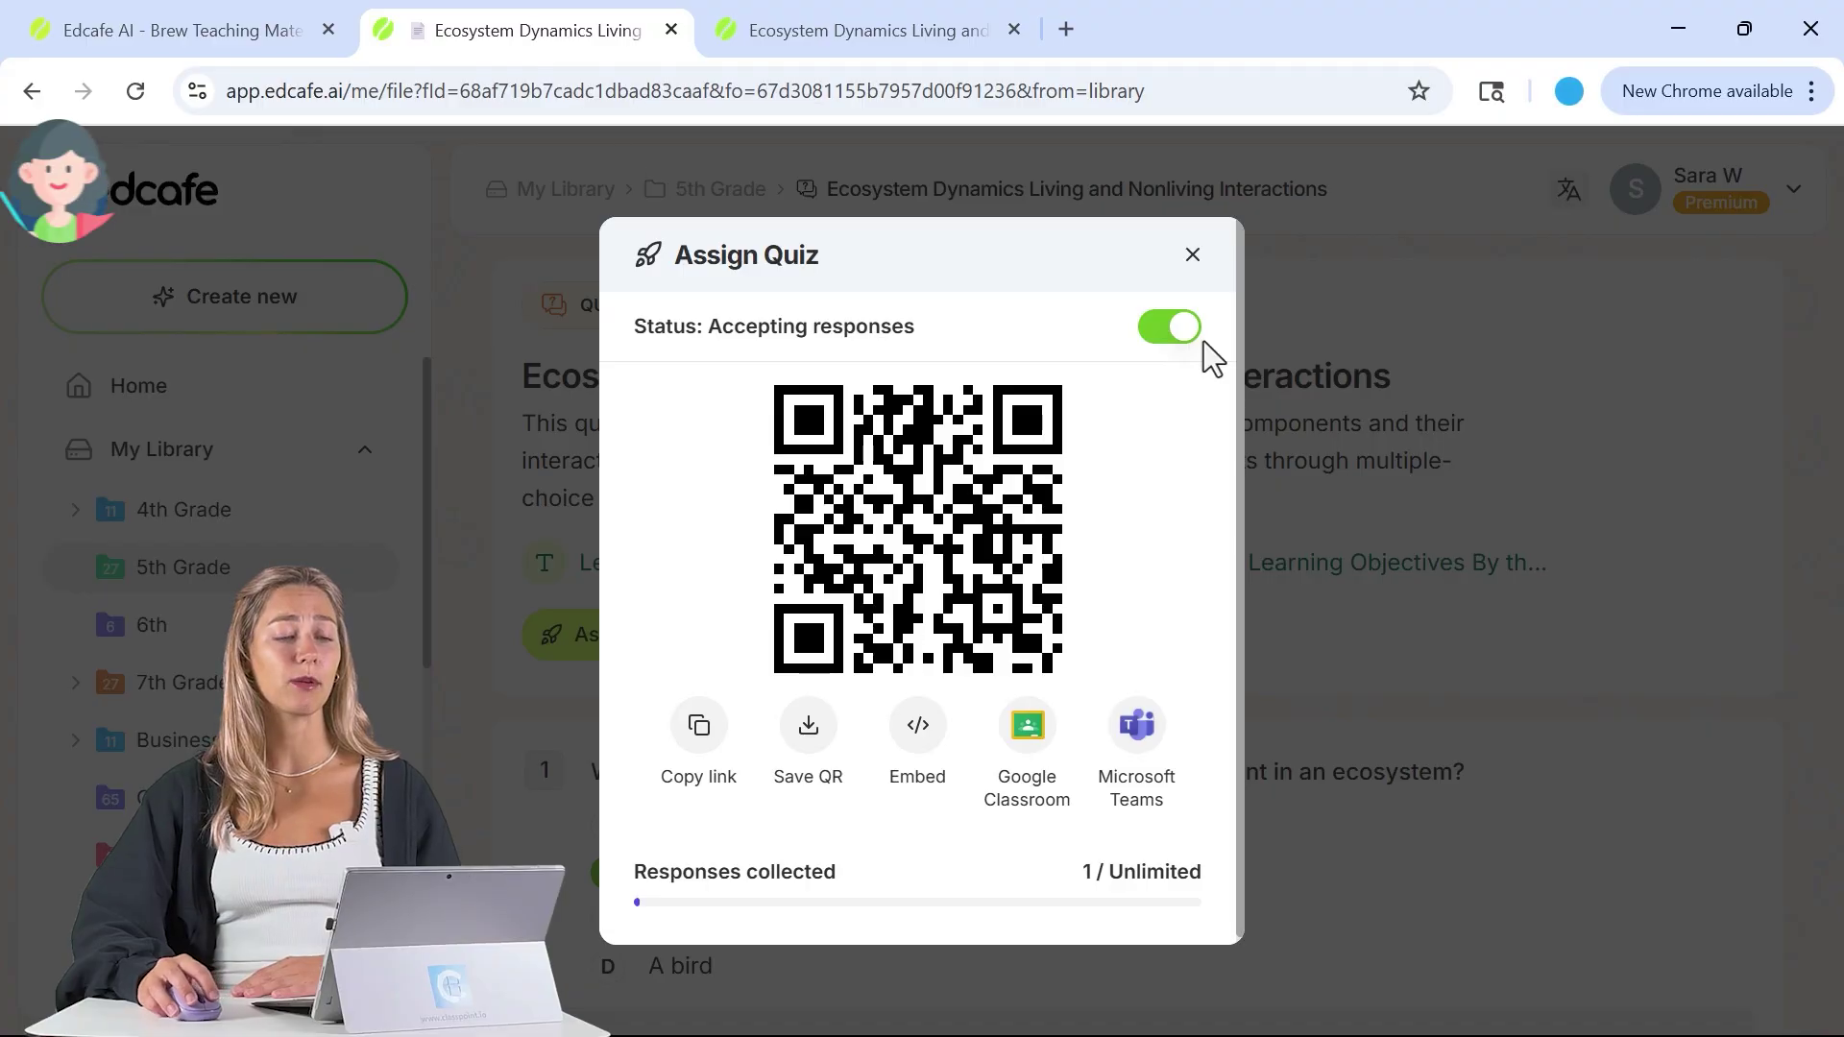
click(1190, 257)
click(748, 657)
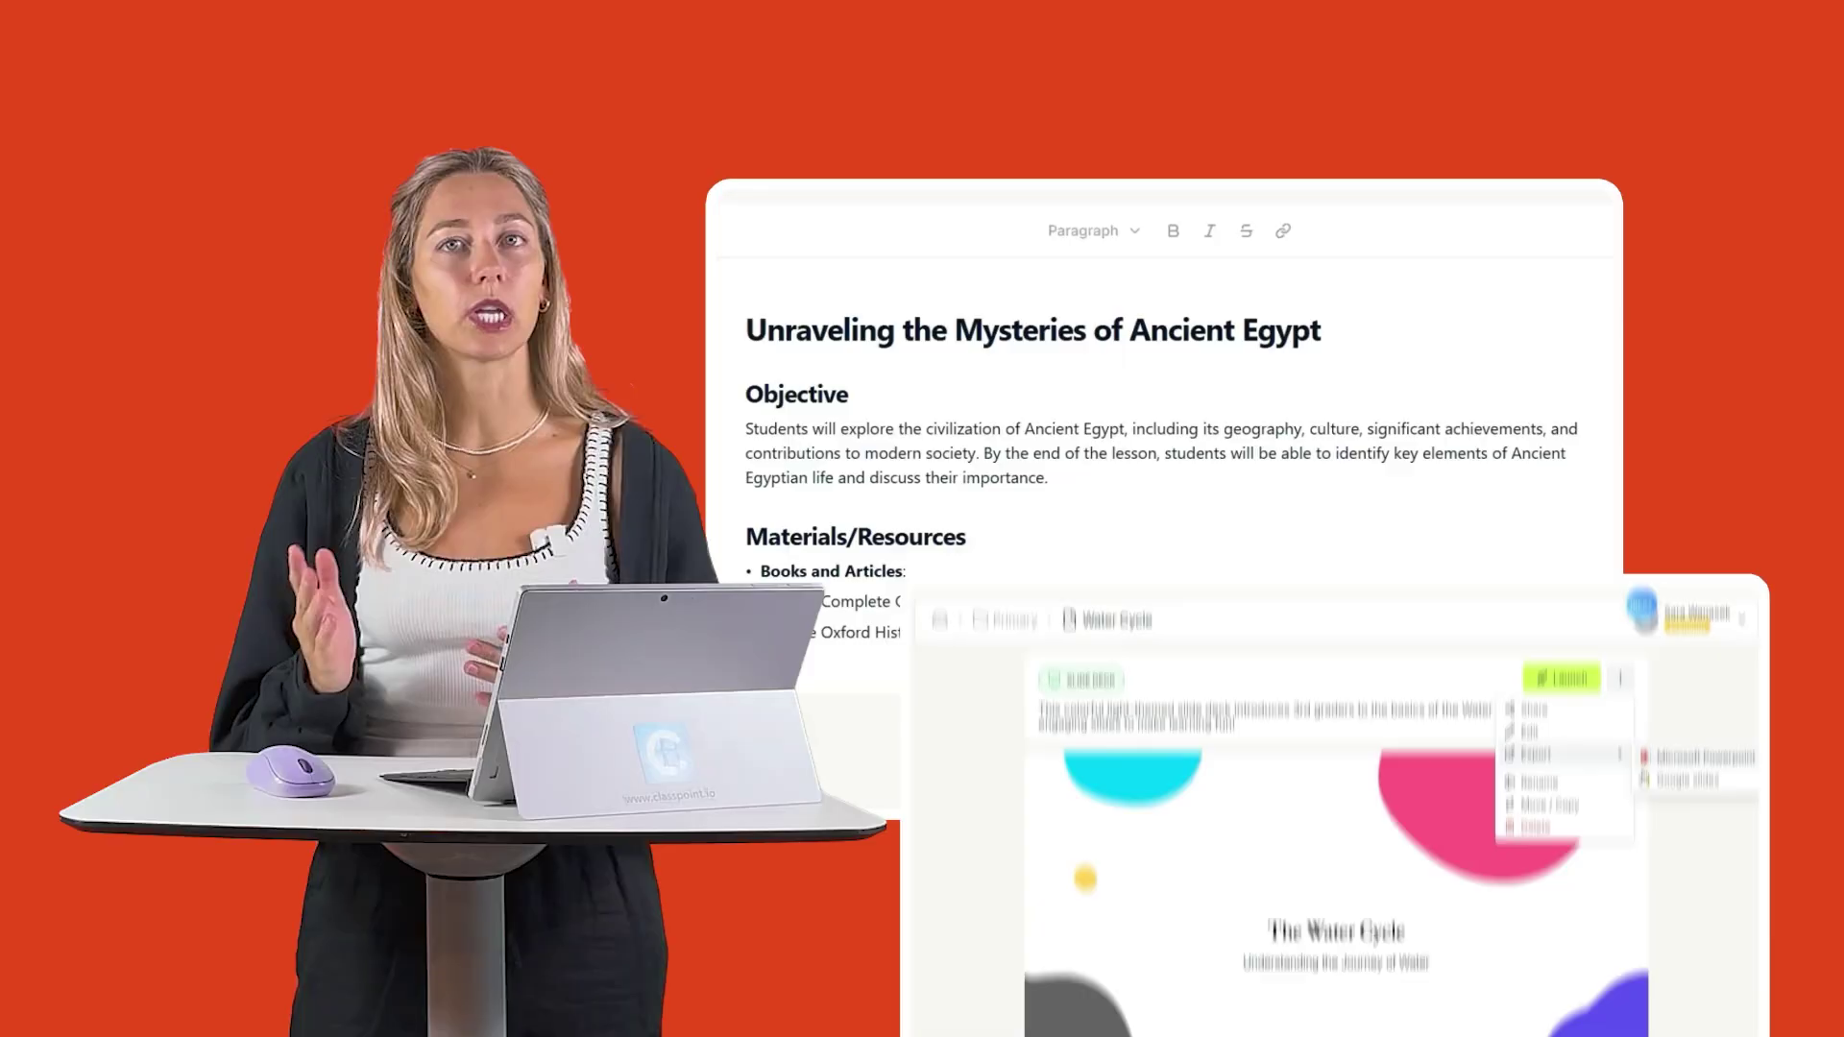
click(1619, 832)
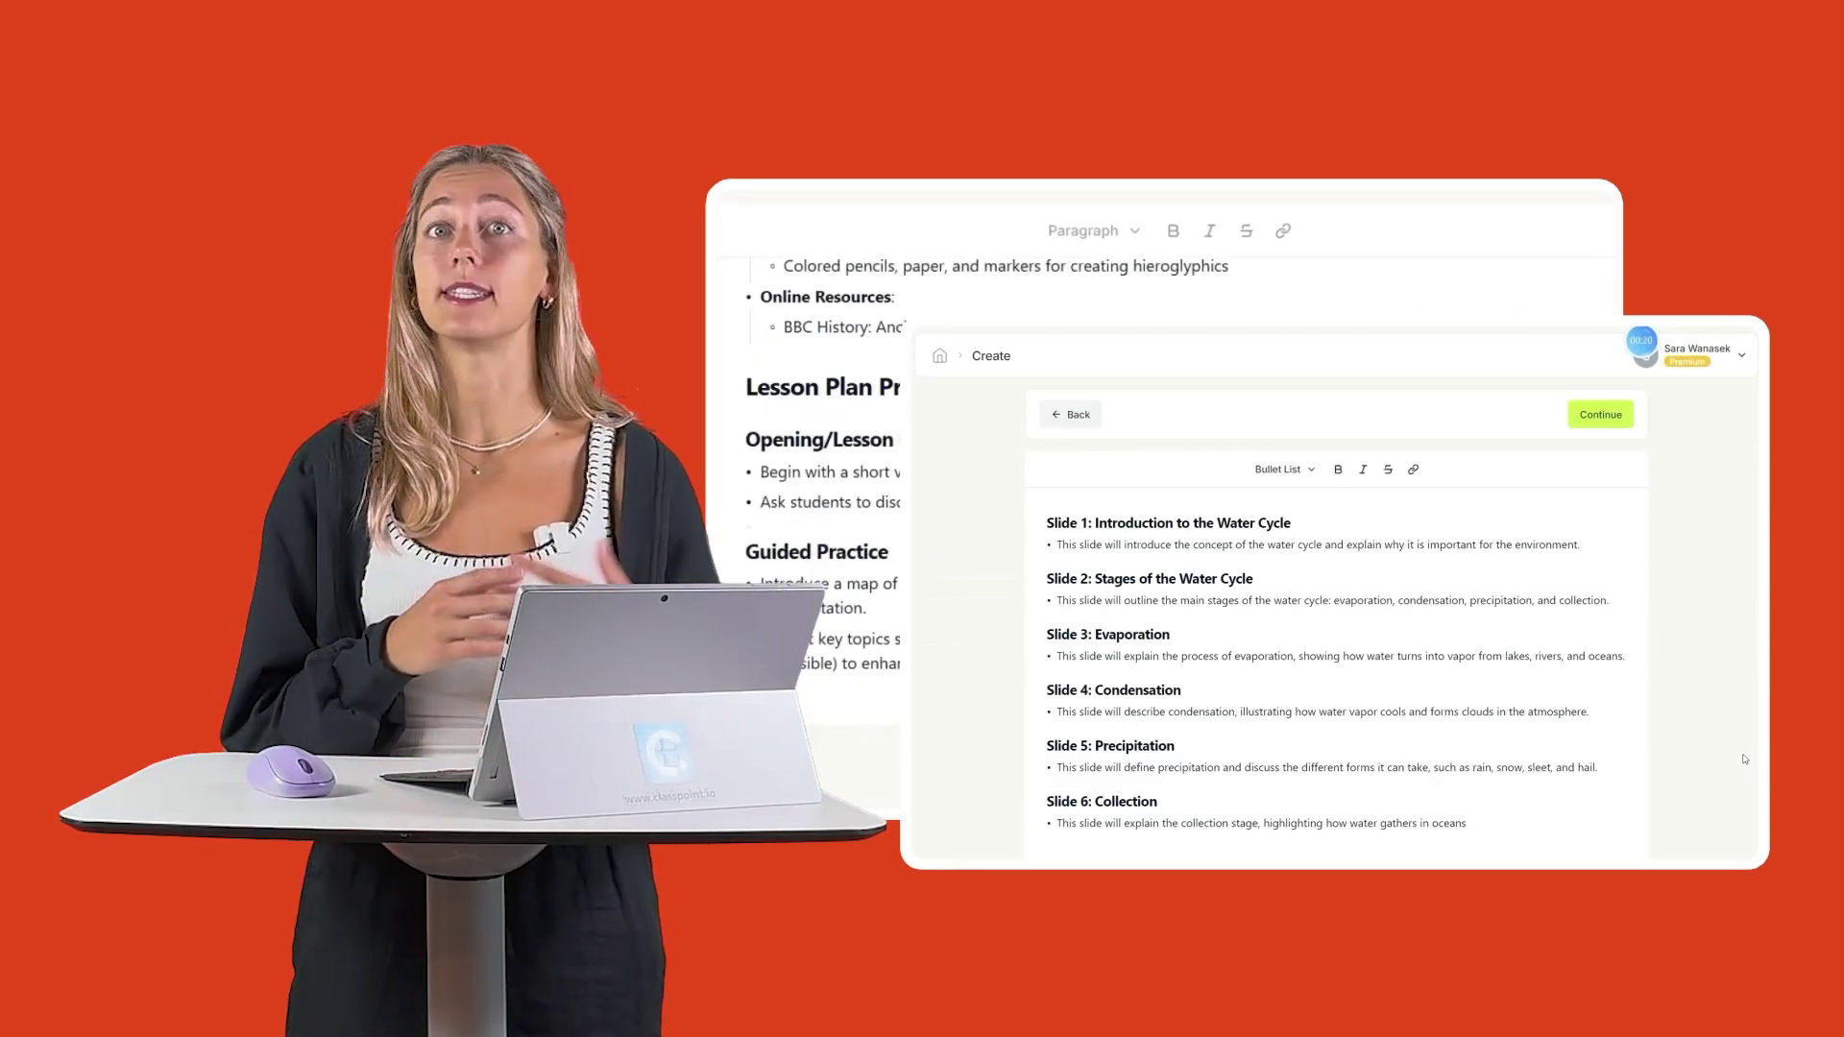
click(1601, 415)
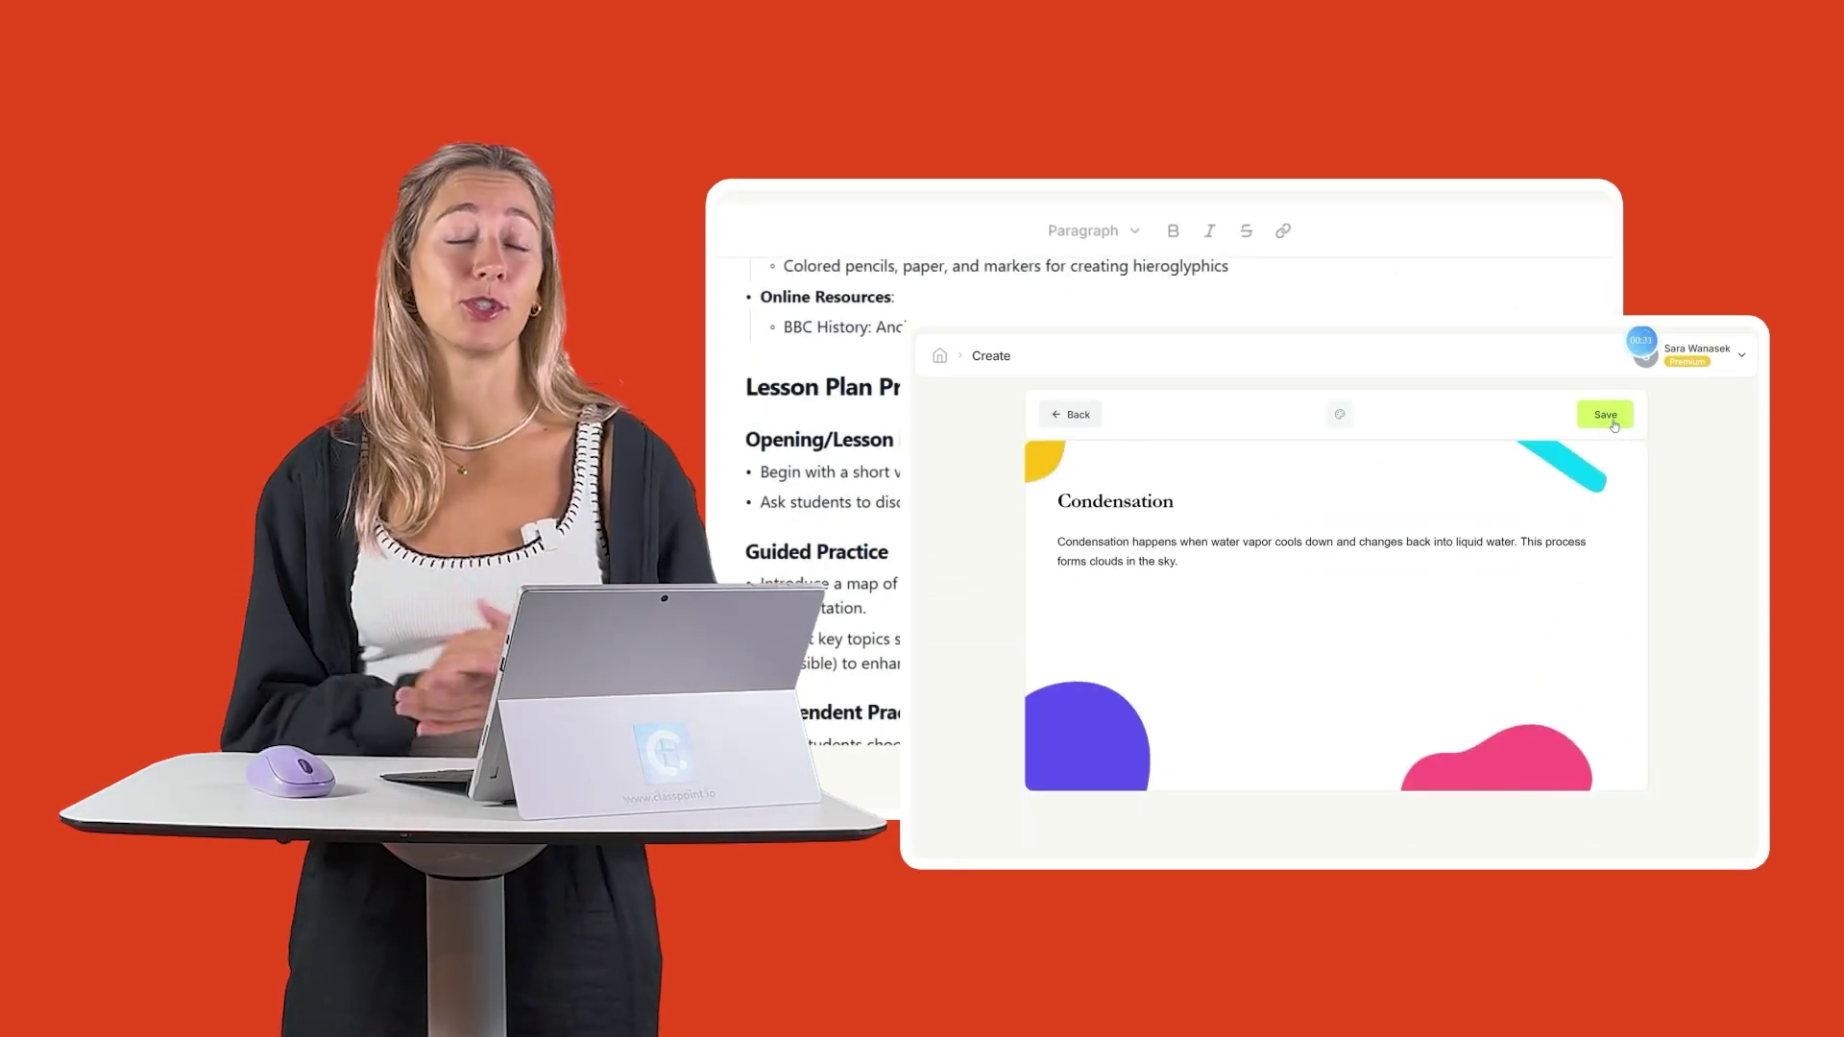